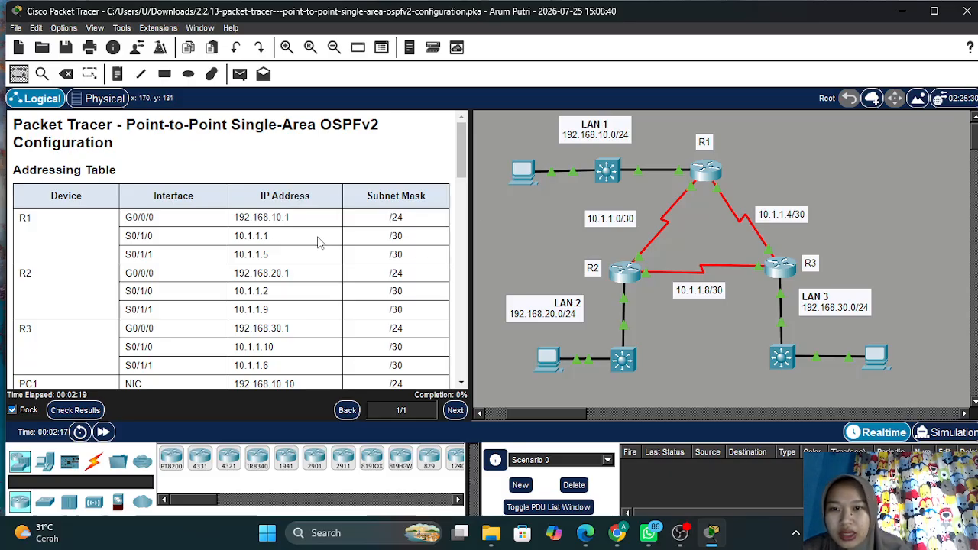
Review the addressing table, the objectives and the Part 1 instructions for configuring router IDs
{"action": "scroll", "coordinate": [319, 241], "scroll_direction": "down", "scroll_amount": 1}
{"action": "scroll", "coordinate": [318, 240], "scroll_direction": "down", "scroll_amount": 1}
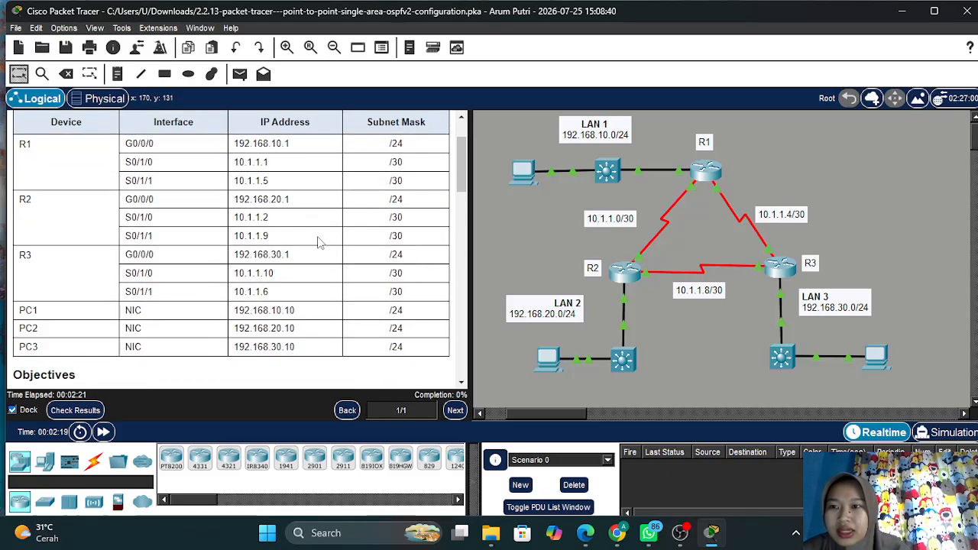
{"action": "scroll", "coordinate": [318, 241], "scroll_direction": "up", "scroll_amount": 1}
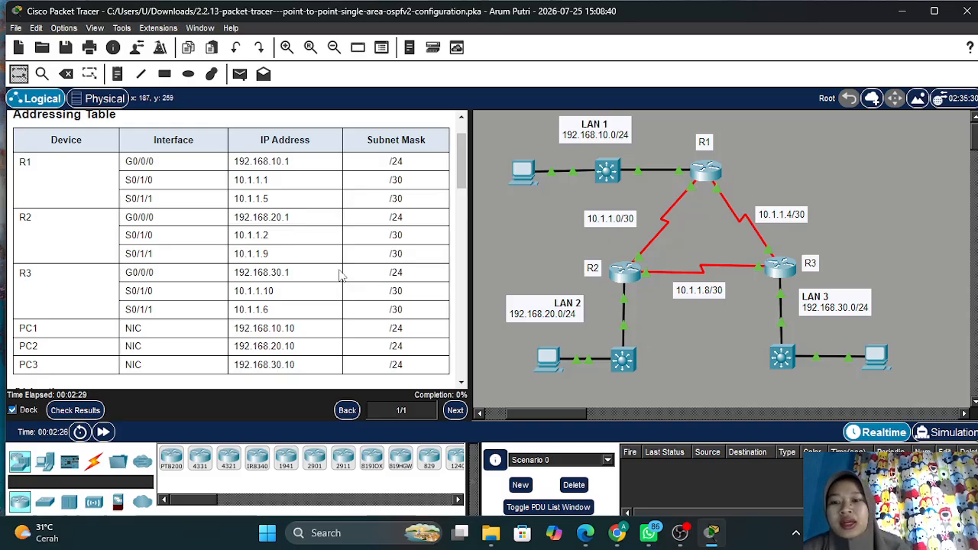
{"action": "scroll", "coordinate": [342, 277], "scroll_direction": "down", "scroll_amount": 3}
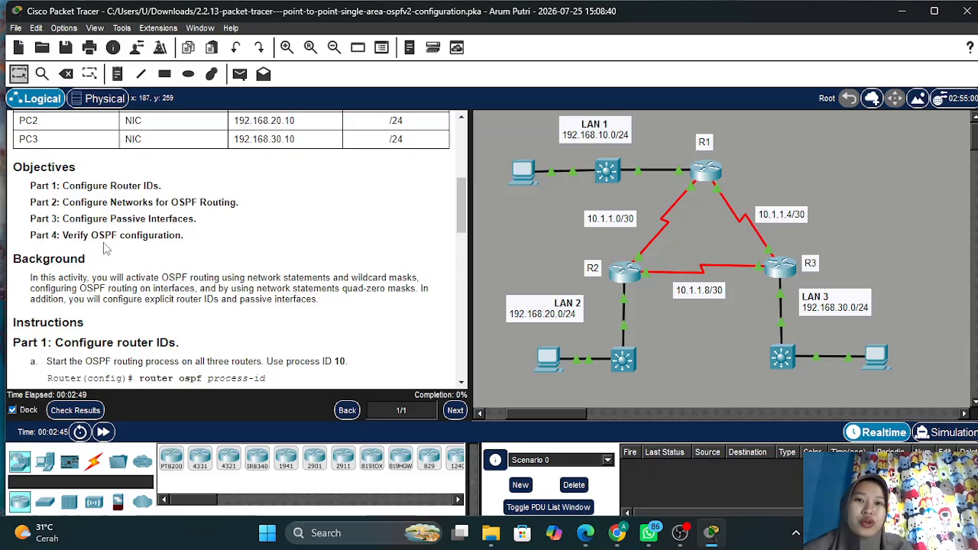
{"action": "scroll", "coordinate": [131, 252], "scroll_direction": "down", "scroll_amount": 3}
{"action": "scroll", "coordinate": [131, 252], "scroll_direction": "down", "scroll_amount": 2}
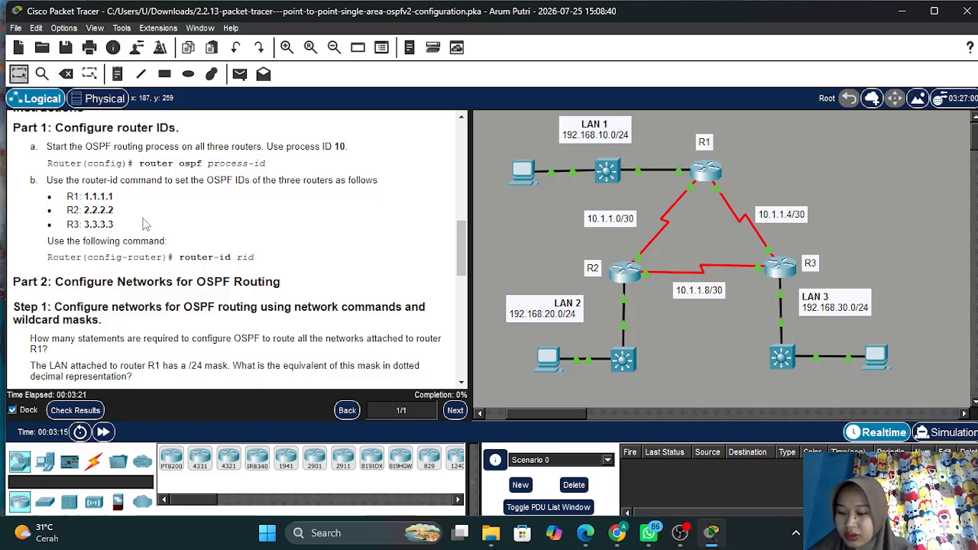
Open router R1's command line and enter global configuration mode with en and conf t
{"action": "left_click", "coordinate": [704, 170]}
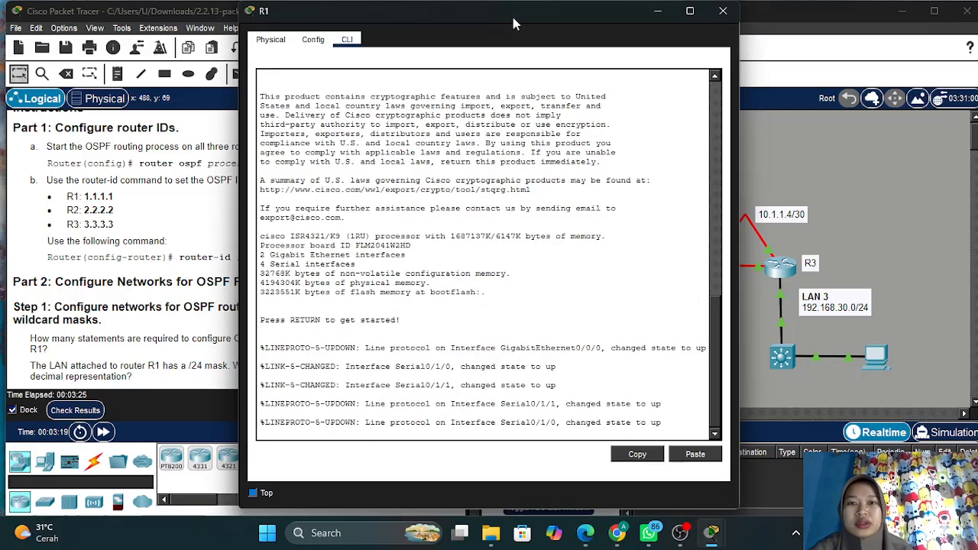
{"action": "left_click_drag", "start_coordinate": [513, 18], "coordinate": [660, 41]}
{"action": "key", "text": "Return"}
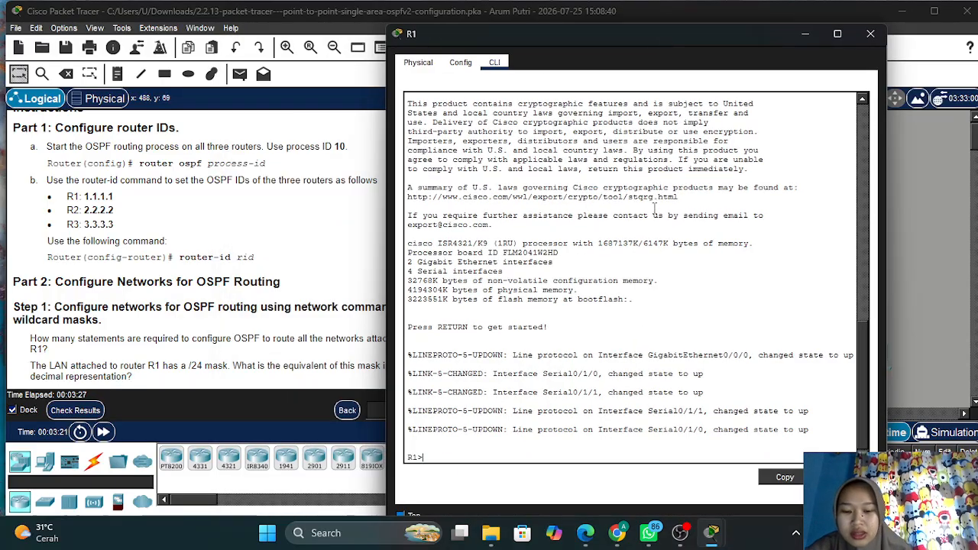
{"action": "type", "text": "en"}
{"action": "key", "text": "Return"}
{"action": "type", "text": "conf t"}
{"action": "key", "text": "Return"}
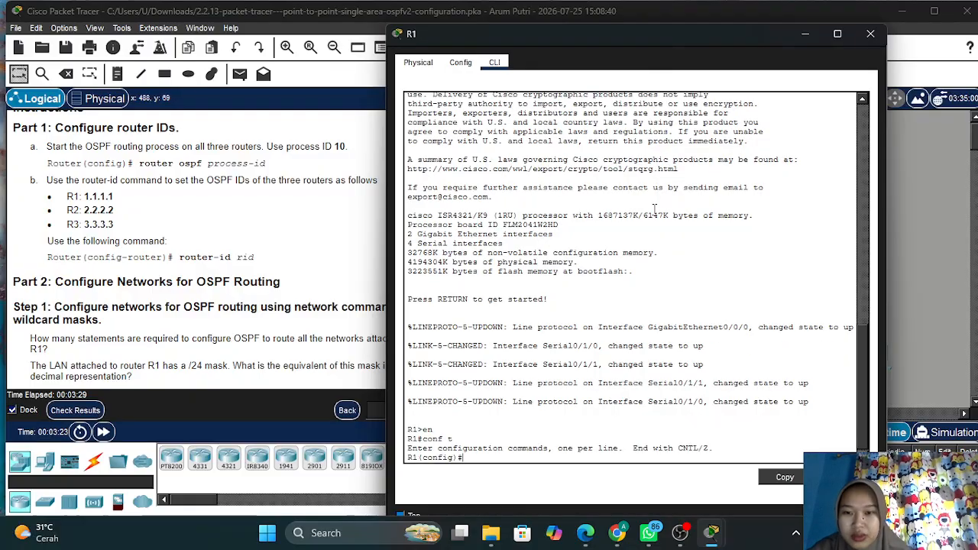
Start OSPF routing process 20 on R1 with router ospf 20
{"action": "type", "text": "rou"}
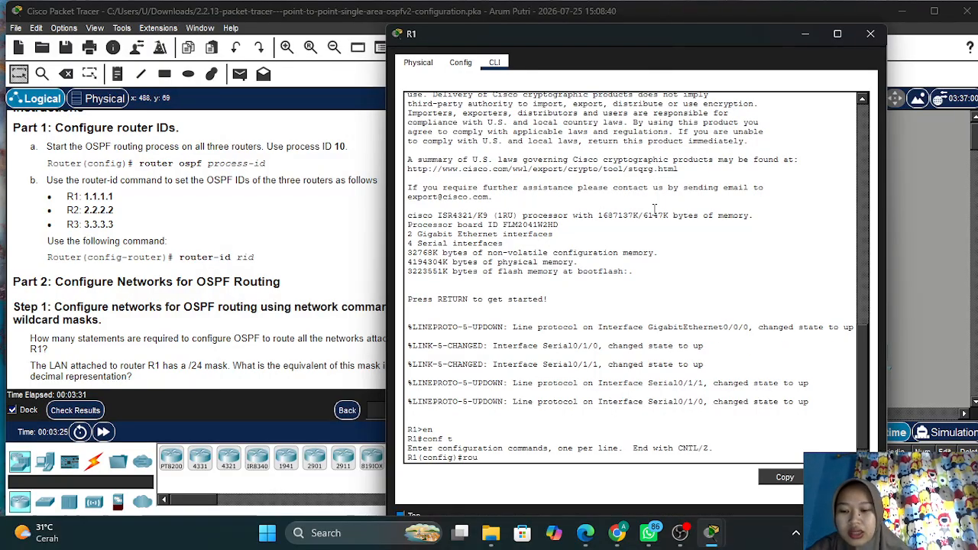
{"action": "key", "text": "Tab"}
{"action": "type", "text": "ter r"}
{"action": "key", "text": "Tab"}
{"action": "type", "text": "ip"}
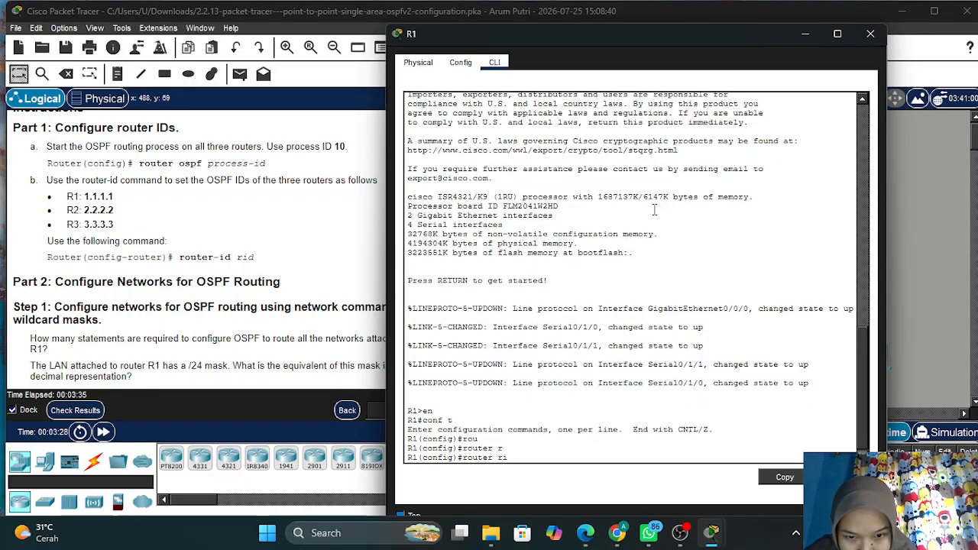
{"action": "key", "text": "BackSpace"}
{"action": "type", "text": "s"}
{"action": "key", "text": "Tab"}
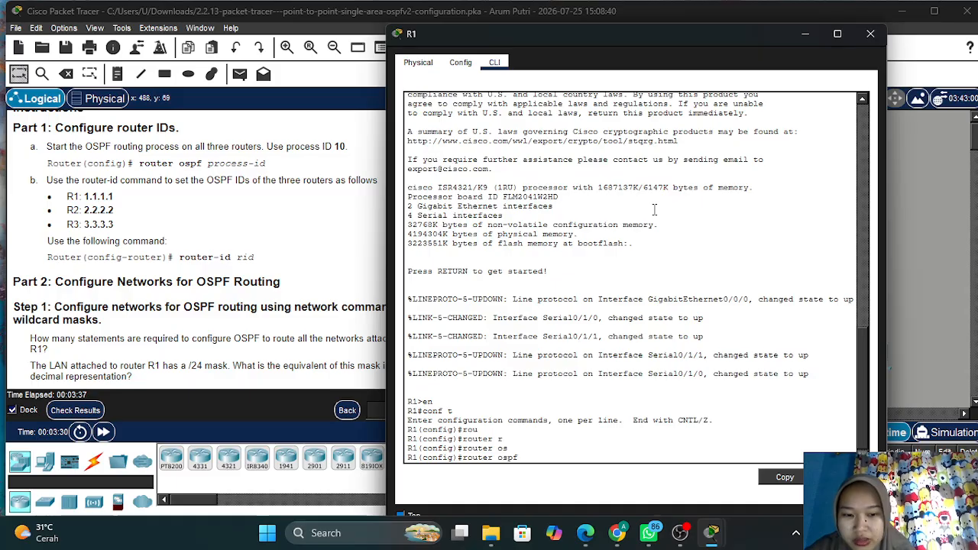
{"action": "type", "text": "20"}
{"action": "key", "text": "Return"}
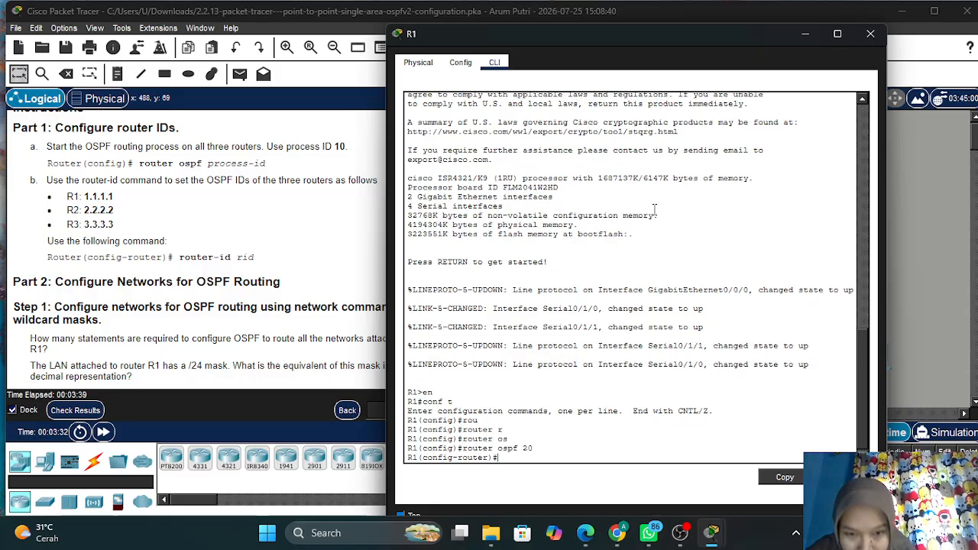
Remove OSPF processes 20 and 10 from R1 using the no form of the router ospf command
{"action": "key", "text": "Up"}
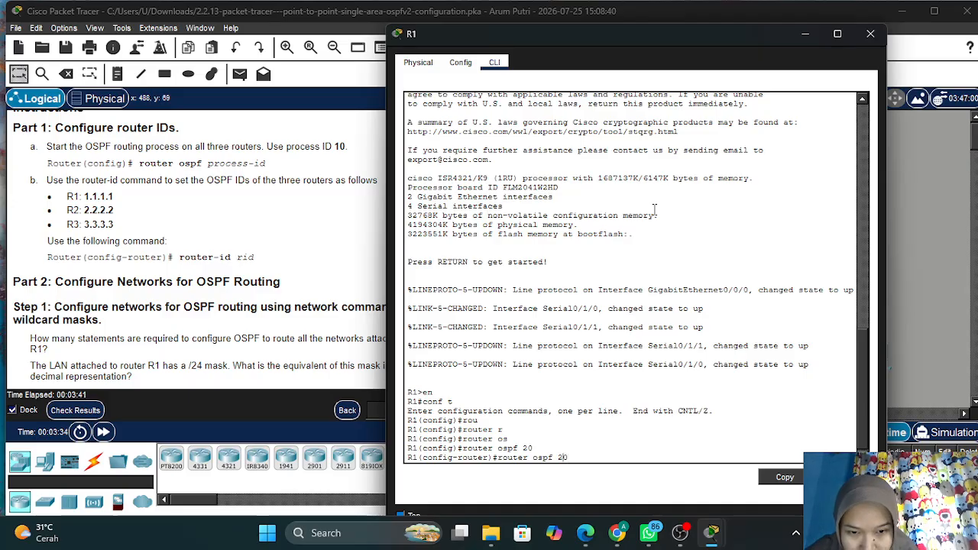
{"action": "key", "text": "ctrl+a"}
{"action": "type", "text": "no"}
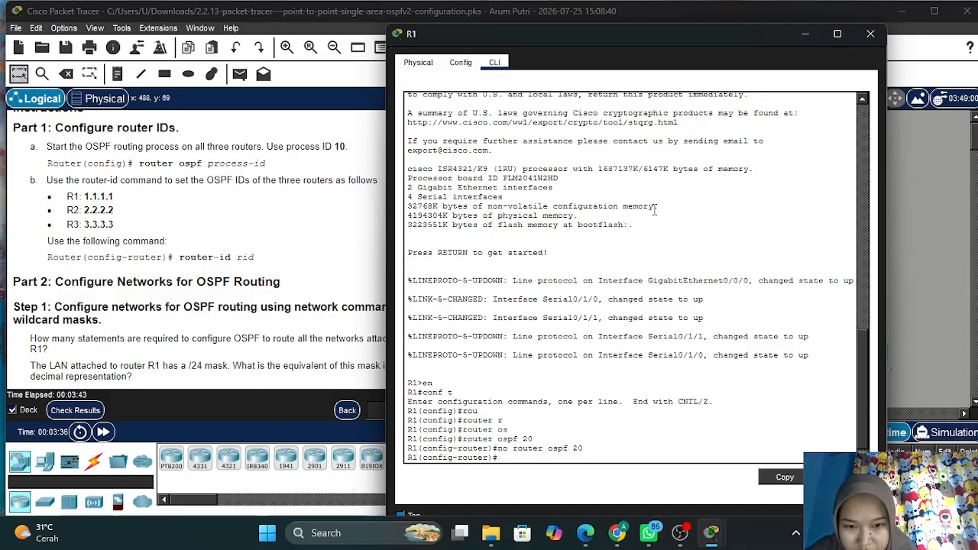
{"action": "key", "text": "Return"}
{"action": "key", "text": "Up"}
{"action": "key", "text": "BackSpace"}
{"action": "key", "text": "BackSpace"}
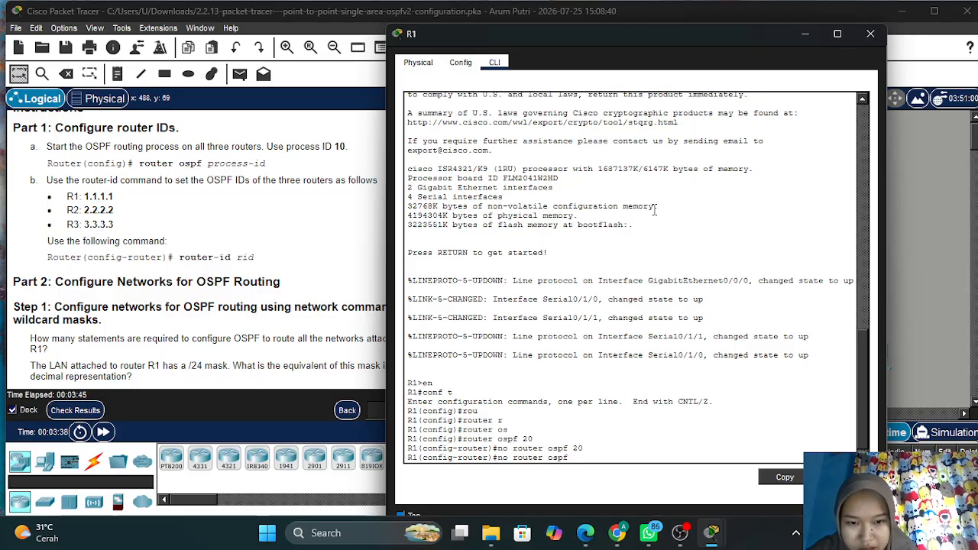
{"action": "key", "text": "Return"}
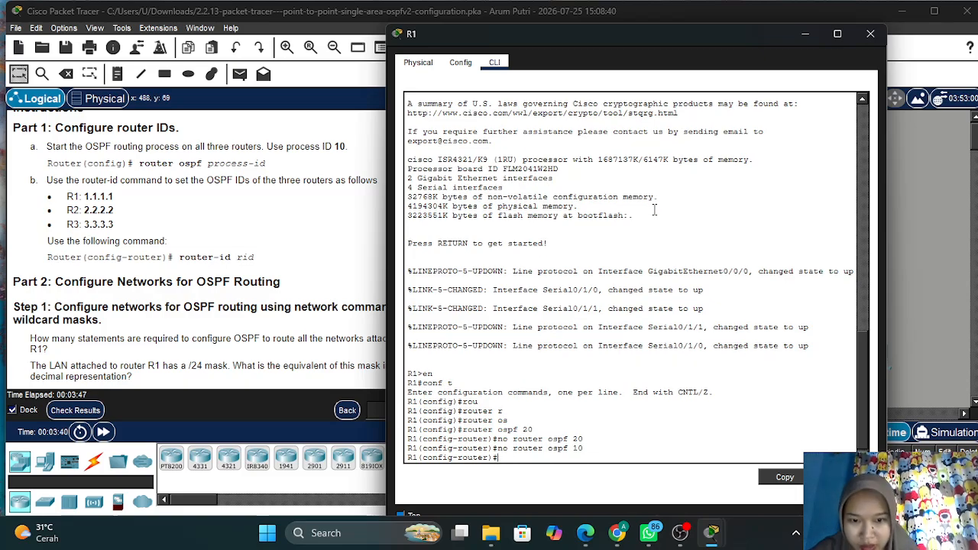
Start OSPF routing process 10 on R1 with router ospf 10
{"action": "key", "text": "Up"}
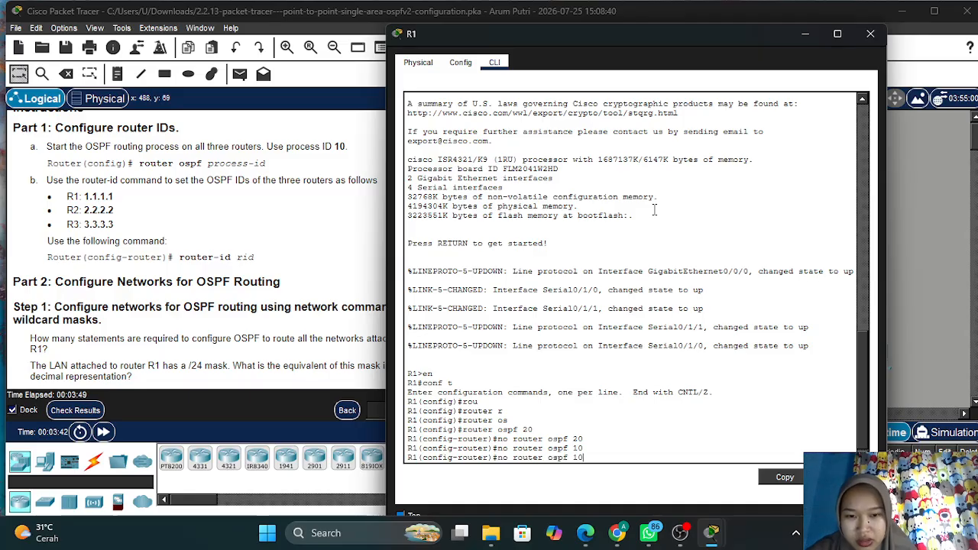
{"action": "key", "text": "Left"}
{"action": "key", "text": "Left"}
{"action": "key", "text": "Left"}
{"action": "key", "text": "BackSpace"}
{"action": "key", "text": "BackSpace"}
{"action": "key", "text": "BackSpace"}
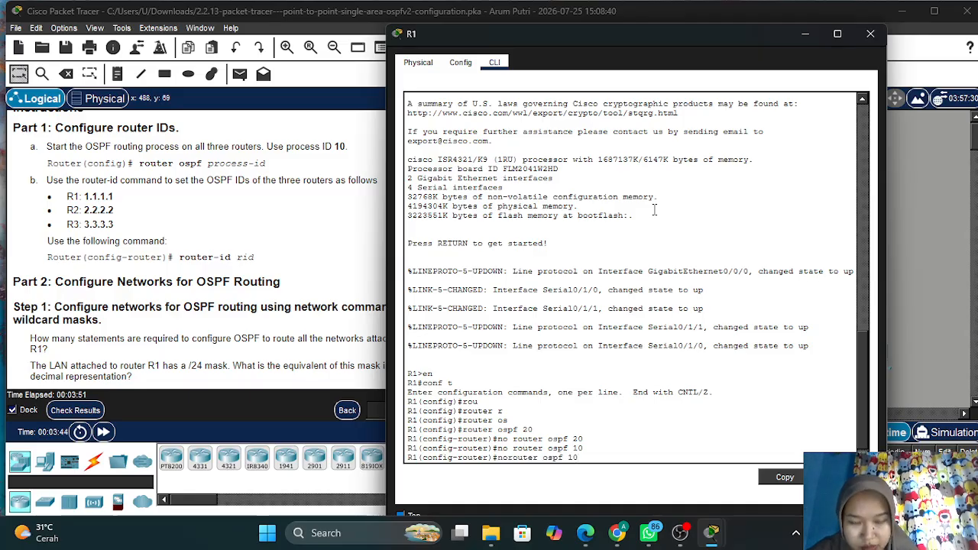
{"action": "key", "text": "Return"}
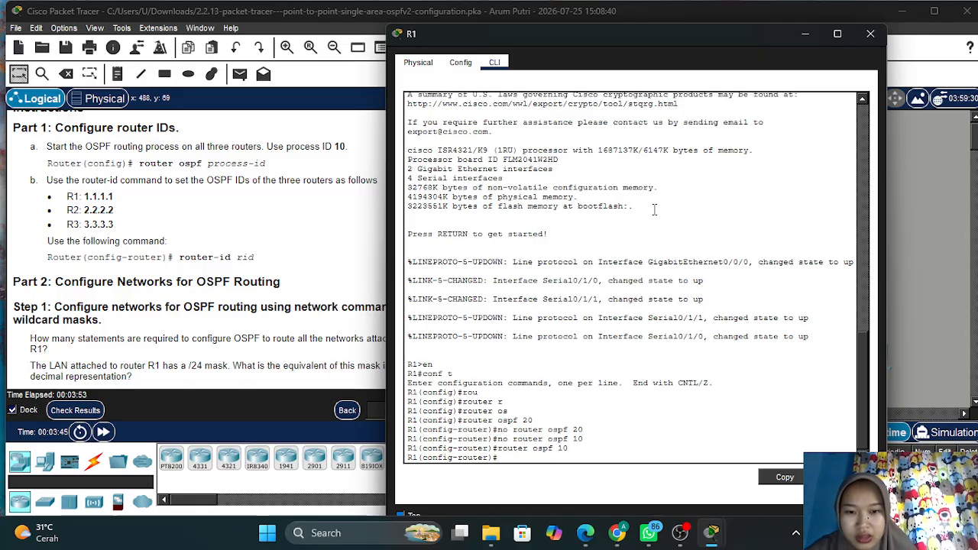
Set R1's OSPF router ID to 1.1.1.1 and minimize the R1 window
{"action": "type", "text": "ru"}
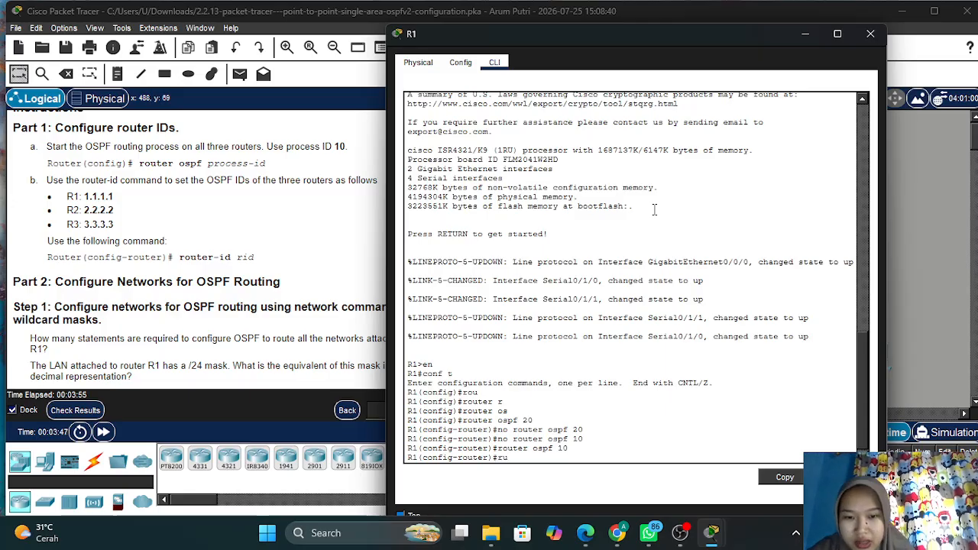
{"action": "key", "text": "Return"}
{"action": "type", "text": "router-id"}
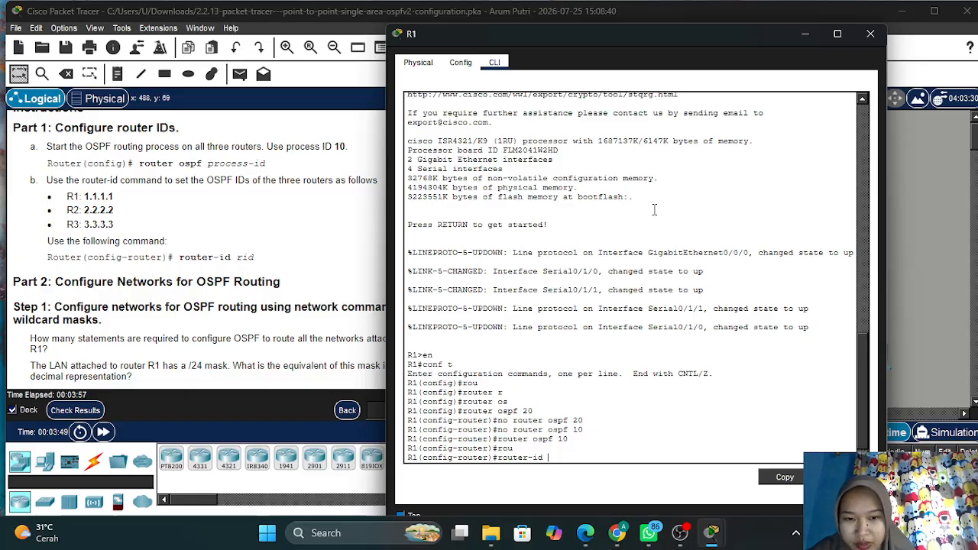
{"action": "type", "text": " 1.1.1.1"}
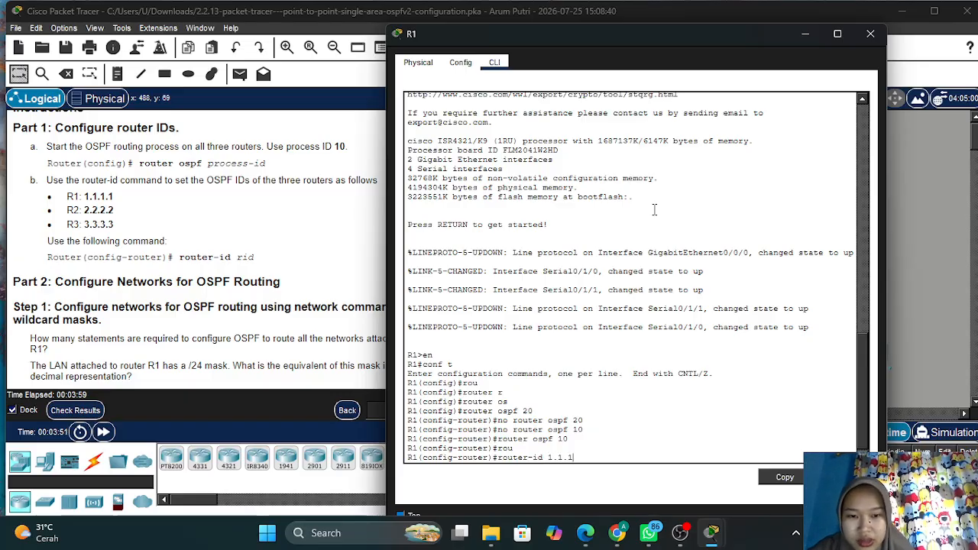
{"action": "key", "text": "Return"}
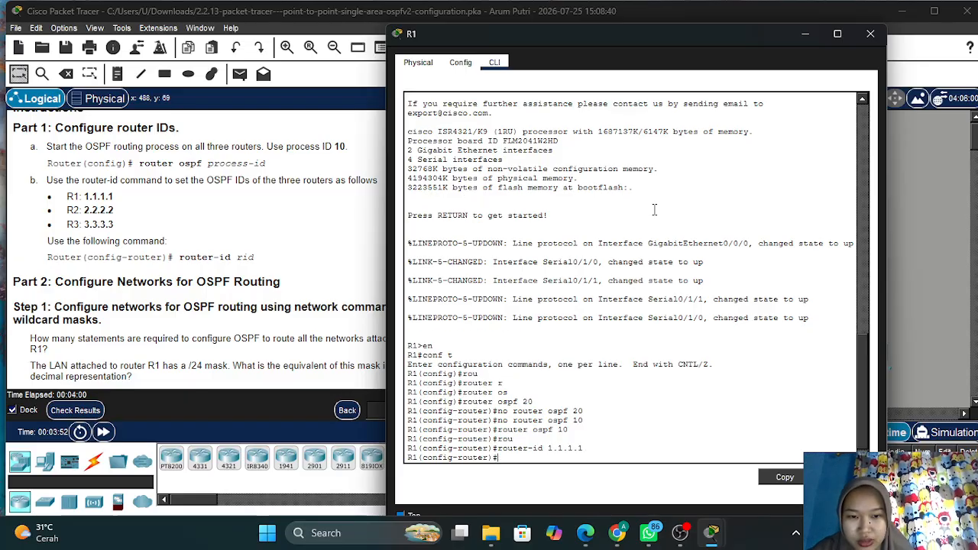
{"action": "left_click", "coordinate": [806, 34]}
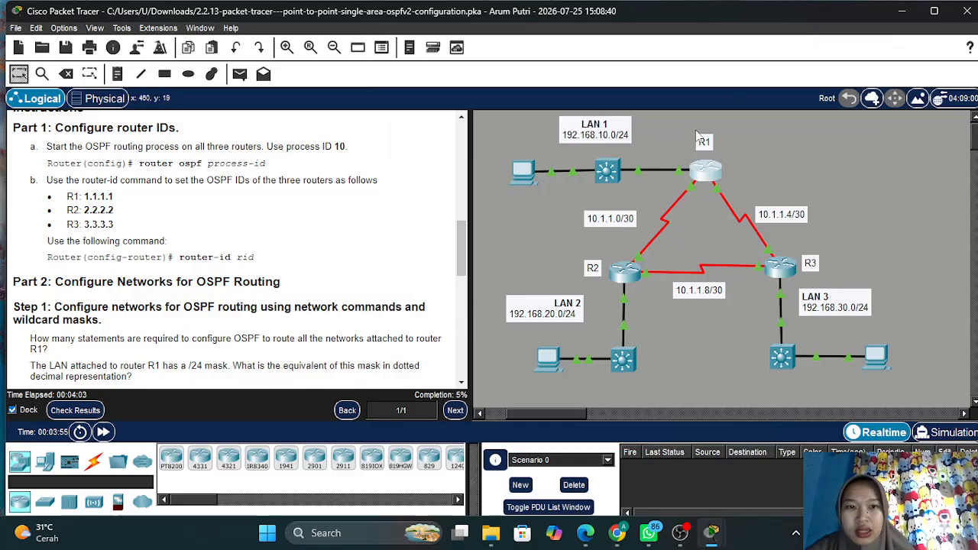
Open router R2's command line beside the instructions and enter global configuration mode with en and conf t
{"action": "left_click", "coordinate": [619, 269]}
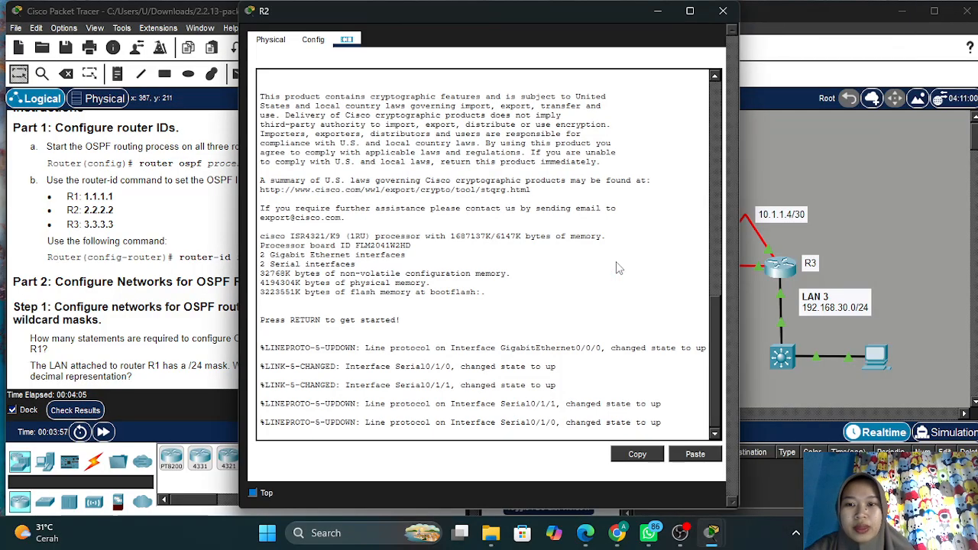
{"action": "left_click", "coordinate": [689, 11]}
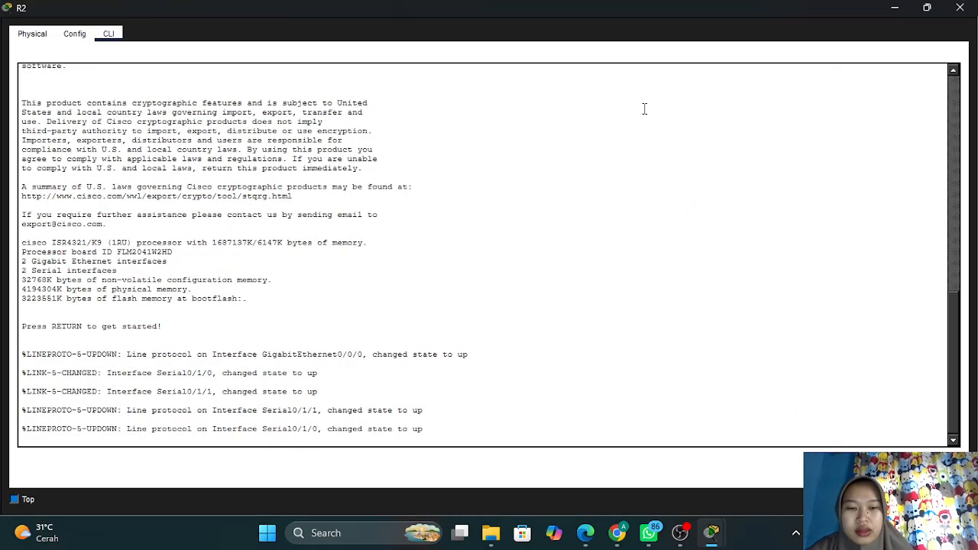
{"action": "left_click", "coordinate": [926, 7]}
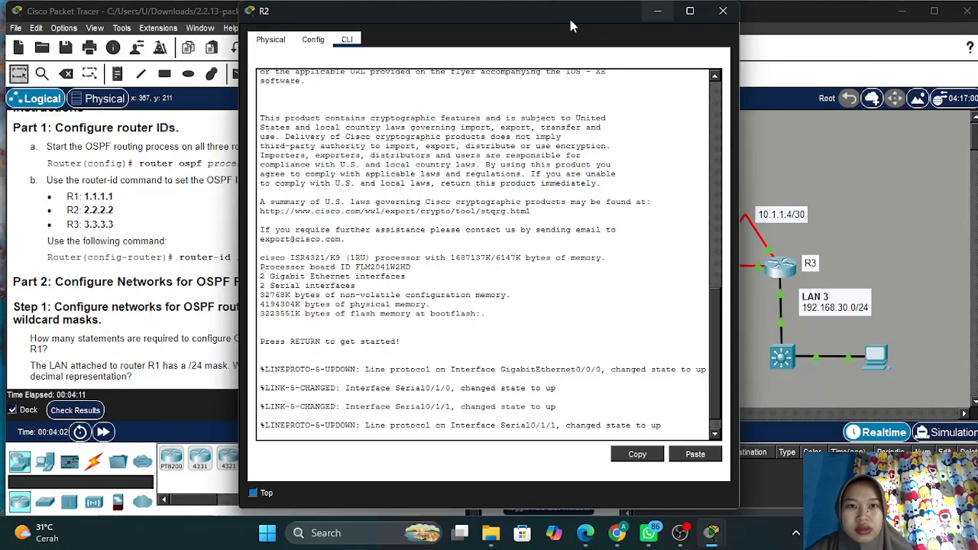
{"action": "left_click_drag", "start_coordinate": [567, 15], "coordinate": [729, 17]}
{"action": "key", "text": "Return"}
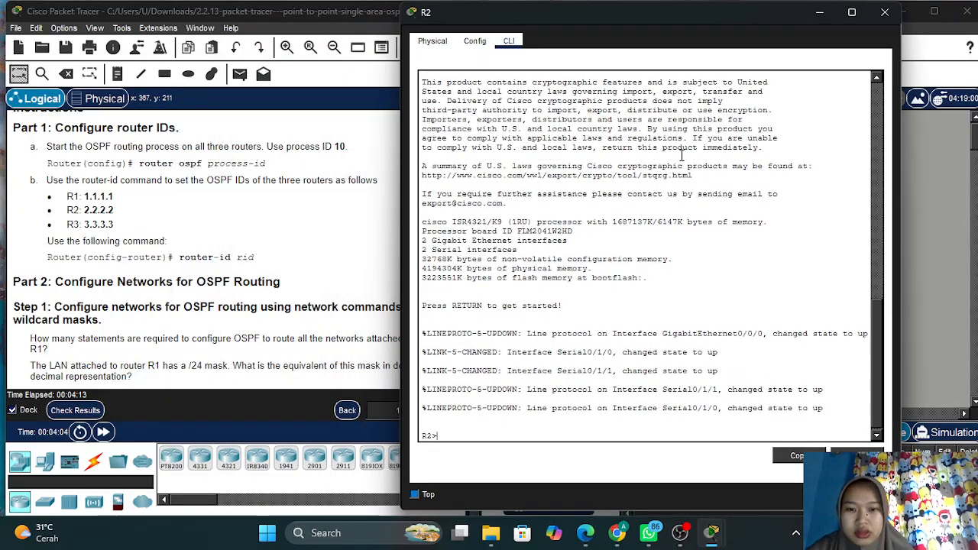
{"action": "type", "text": "en"}
{"action": "key", "text": "Return"}
{"action": "type", "text": "c"}
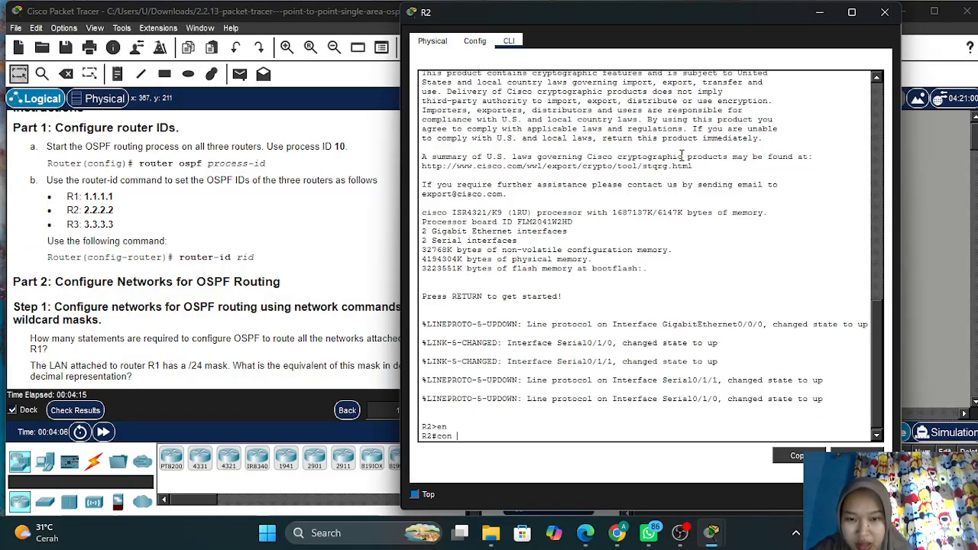
{"action": "type", "text": "onf t"}
{"action": "key", "text": "Return"}
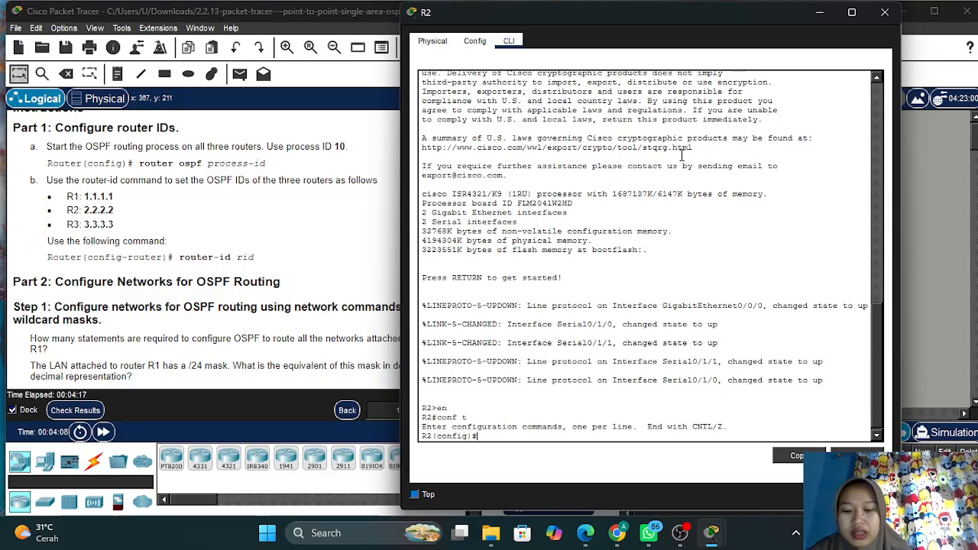
Start OSPF routing process 10 on R2 with router ospf 10
{"action": "type", "text": "rou"}
{"action": "key", "text": "Tab"}
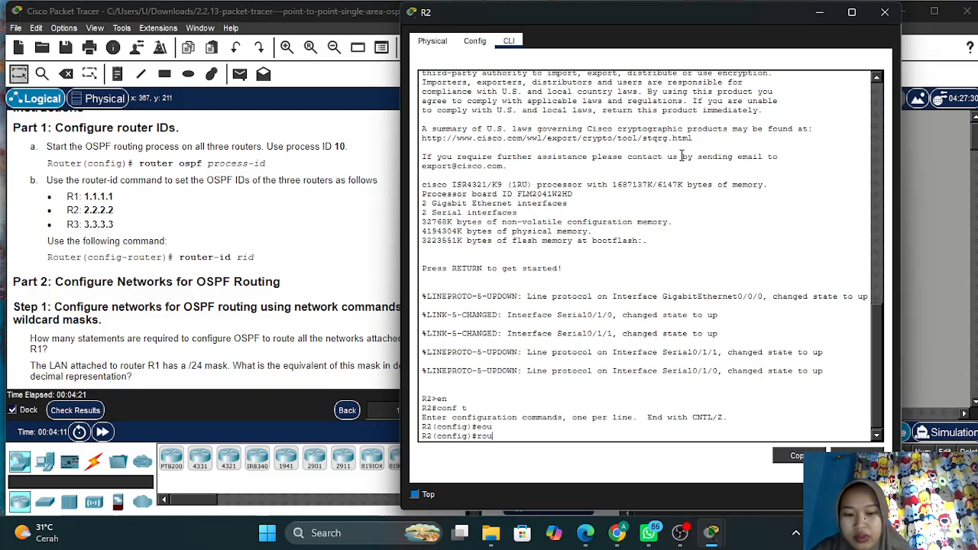
{"action": "key", "text": "Tab"}
{"action": "type", "text": "ter o"}
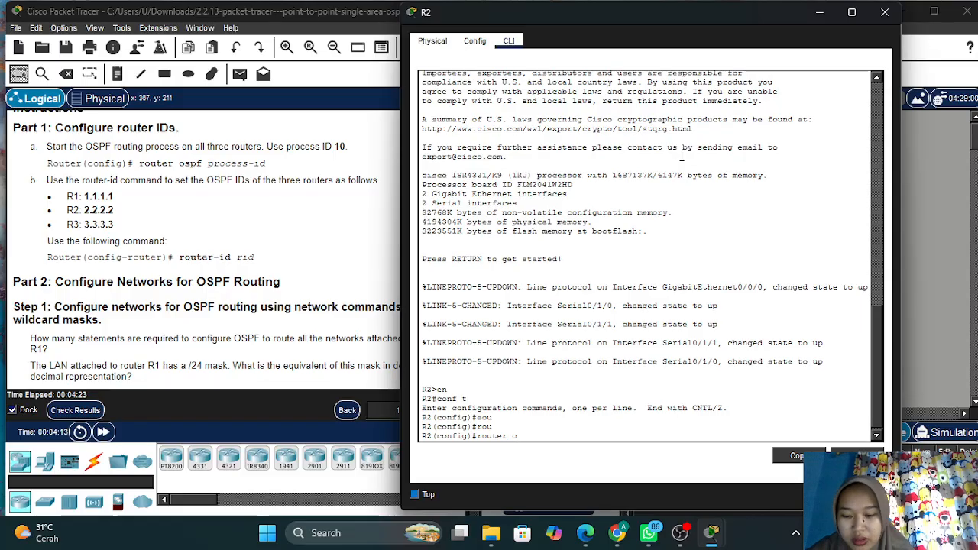
{"action": "type", "text": "s"}
{"action": "key", "text": "Tab"}
{"action": "type", "text": "pf 10"}
{"action": "key", "text": "Return"}
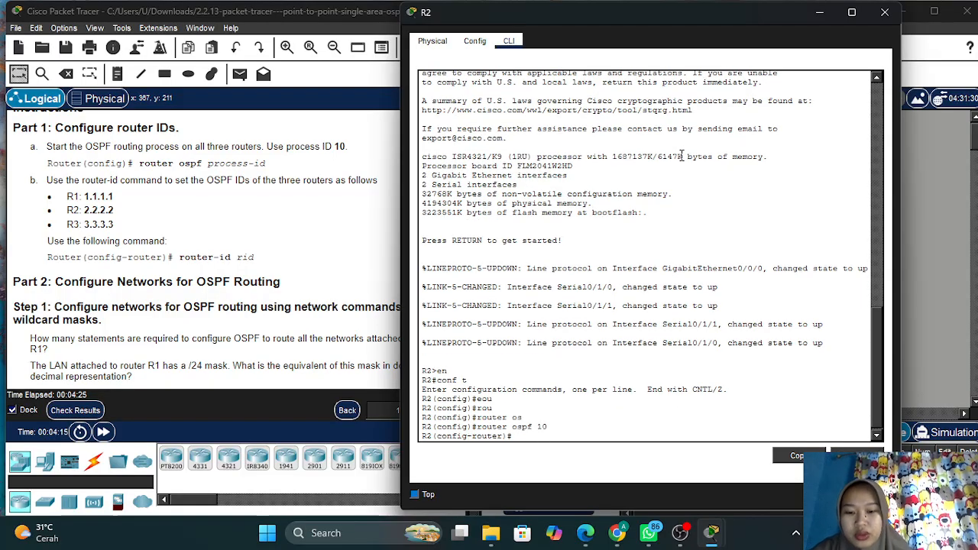
Set R2's OSPF router ID to 2.2.2.2 with the router-id command
{"action": "type", "text": "rou"}
{"action": "key", "text": "Tab"}
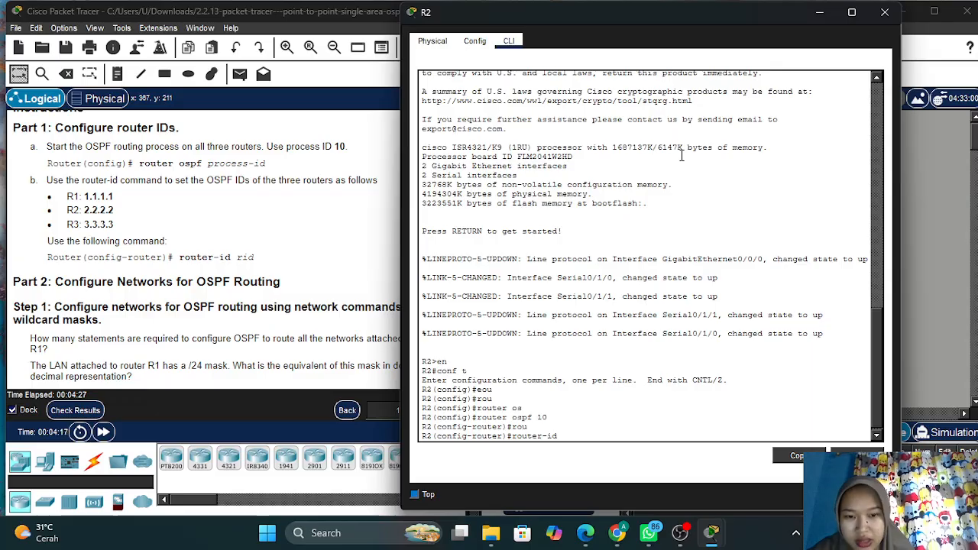
{"action": "type", "text": "2.2.2."}
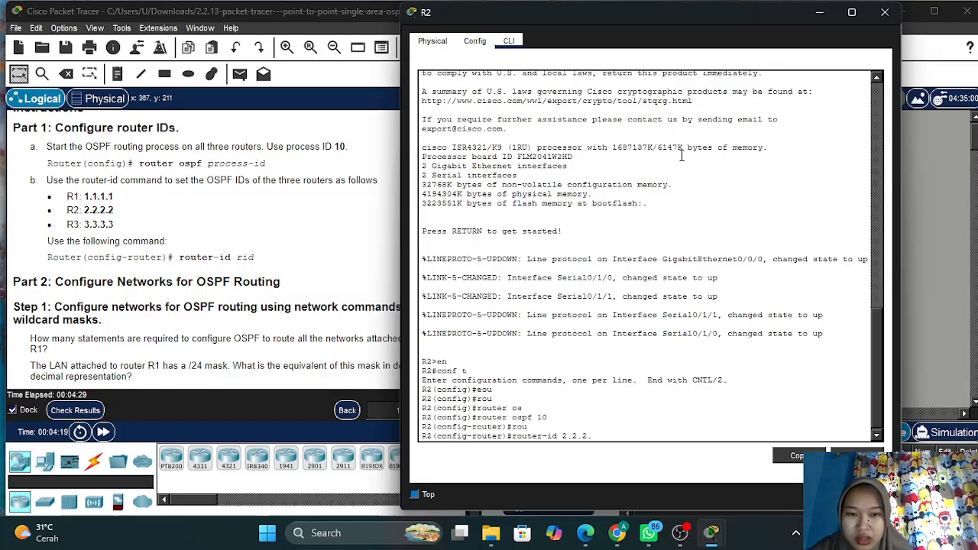
{"action": "type", "text": "2"}
{"action": "key", "text": "Return"}
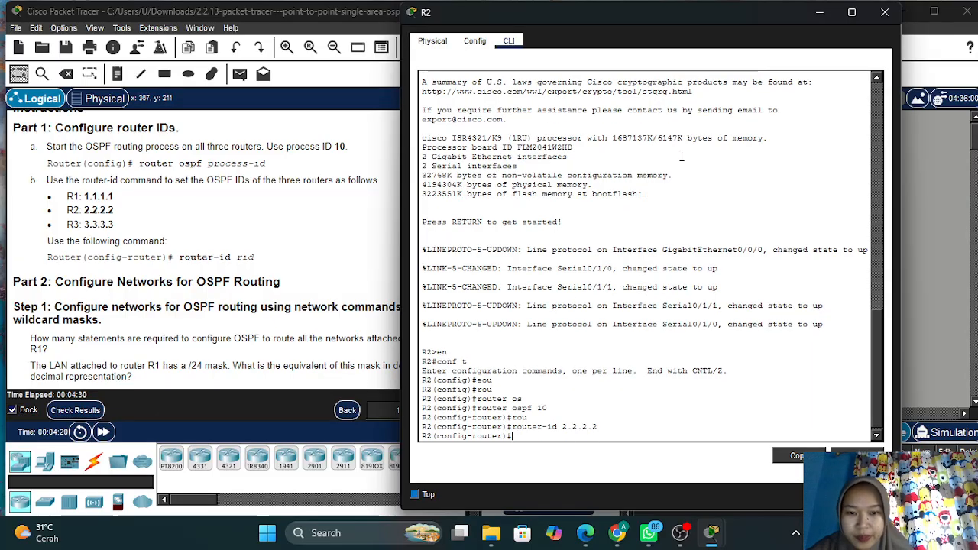
Minimize R2's window, open router R3's command line and enter global configuration mode with en and conf t
{"action": "left_click", "coordinate": [824, 12]}
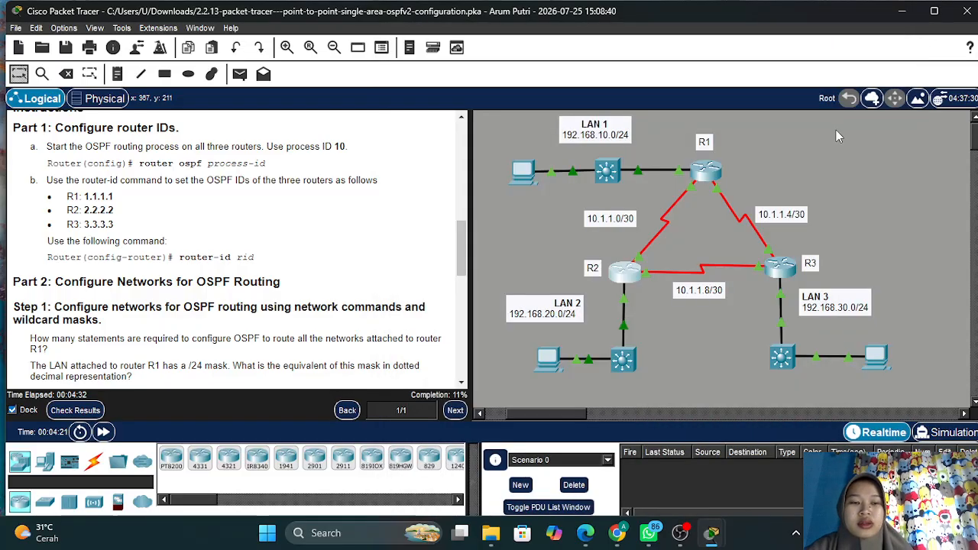
{"action": "left_click", "coordinate": [785, 271]}
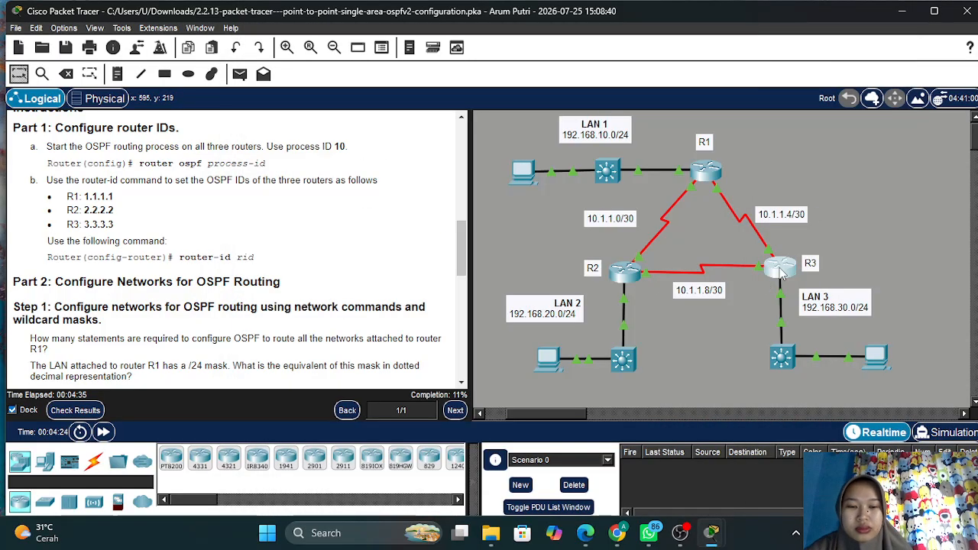
{"action": "left_click", "coordinate": [781, 271]}
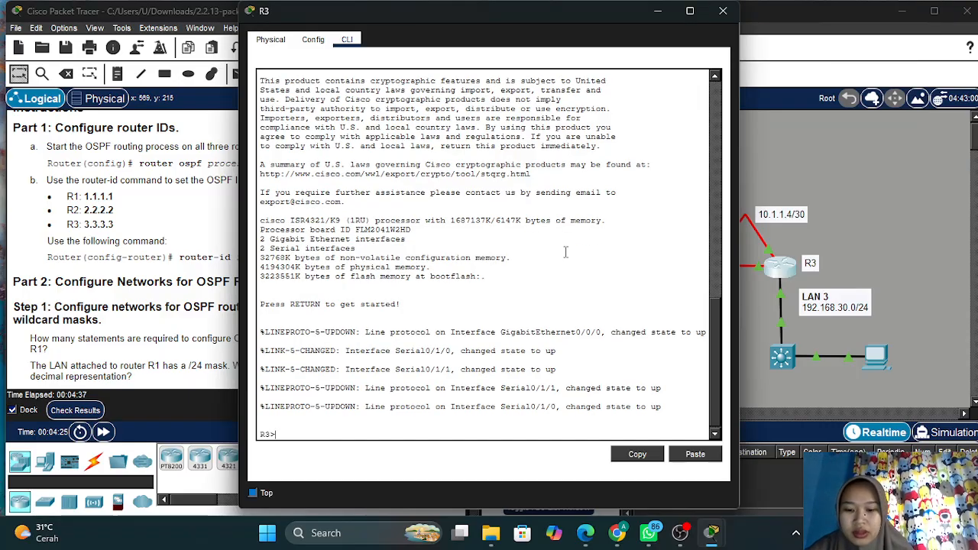
{"action": "type", "text": "en"}
{"action": "key", "text": "Return"}
{"action": "type", "text": "conf t"}
{"action": "key", "text": "Return"}
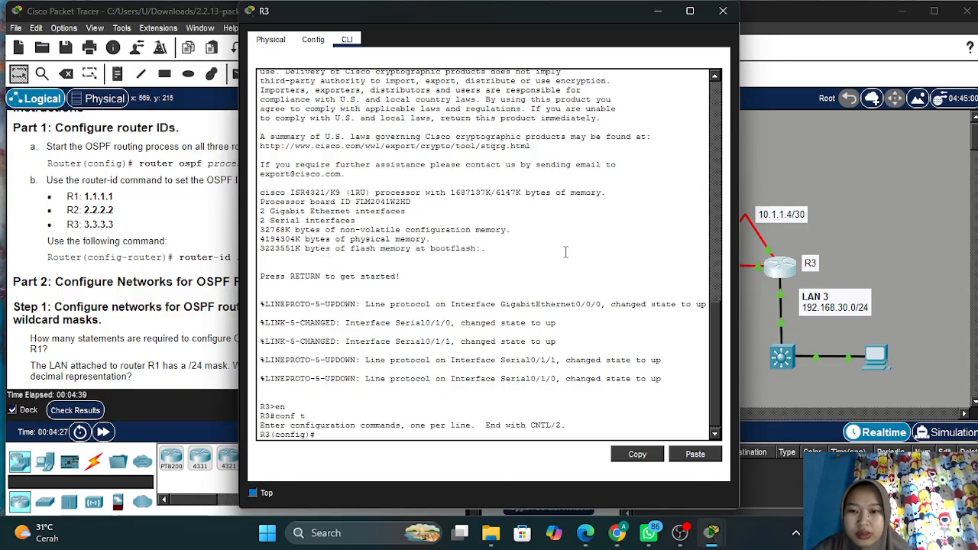
Start OSPF routing process 10 on R3 with router ospf 10
{"action": "type", "text": "rou"}
{"action": "key", "text": "Tab"}
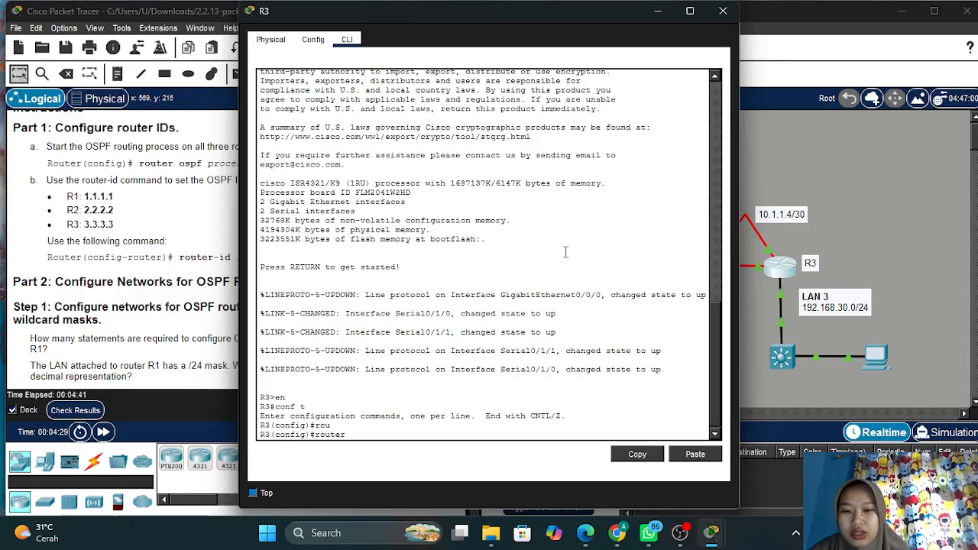
{"action": "type", "text": "o"}
{"action": "key", "text": "Tab"}
{"action": "key", "text": "Tab"}
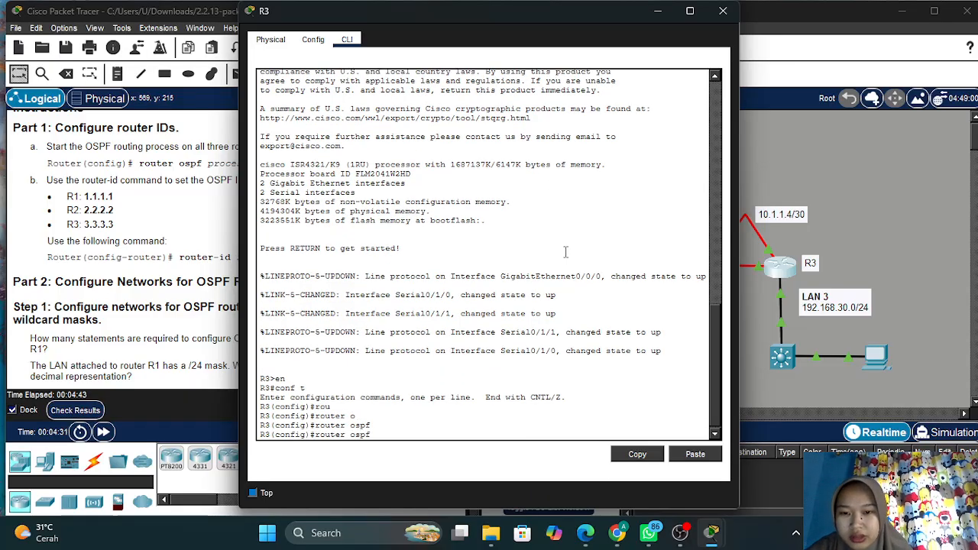
{"action": "type", "text": "10"}
{"action": "key", "text": "Return"}
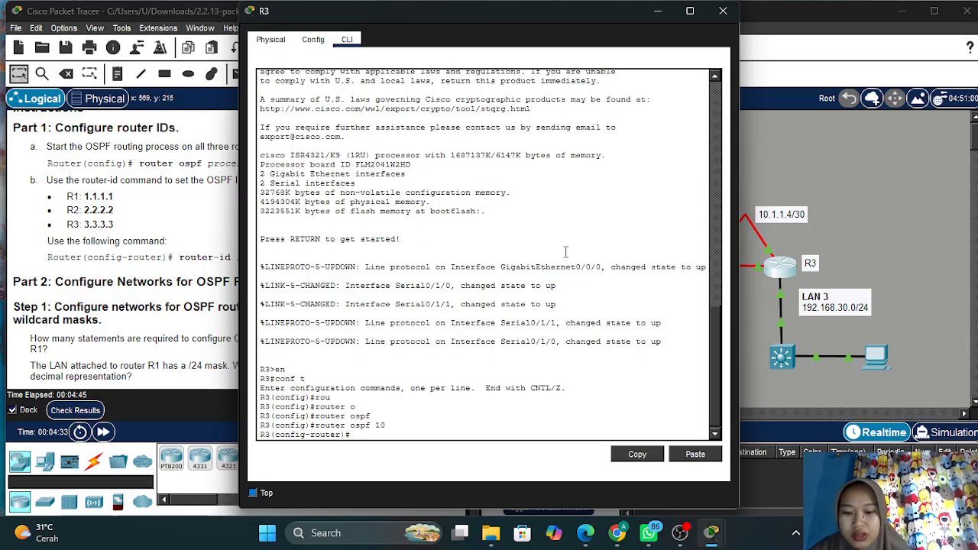
Set R3's OSPF router ID to 3.3.3.3 with router-id and minimize the R3 window
{"action": "type", "text": "rou"}
{"action": "key", "text": "Tab"}
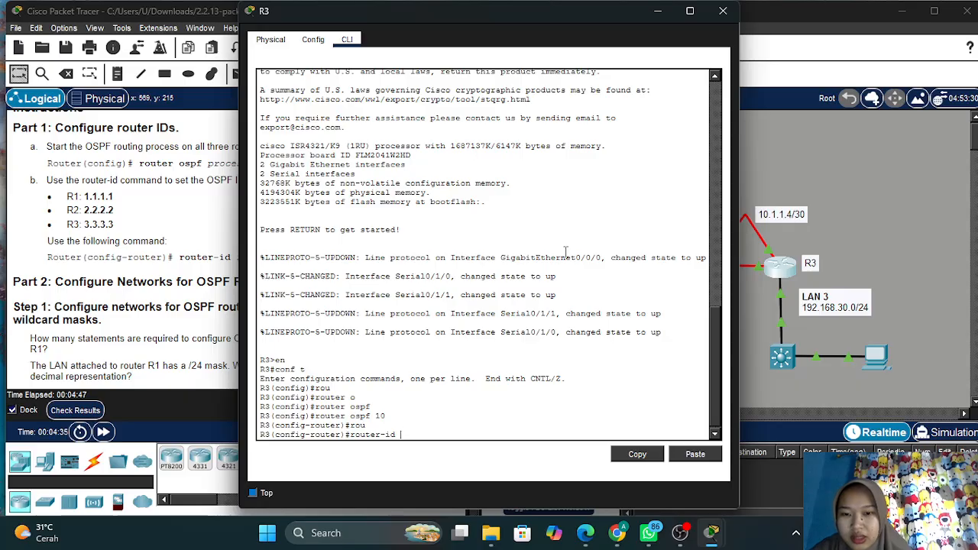
{"action": "type", "text": "3.3.3.3"}
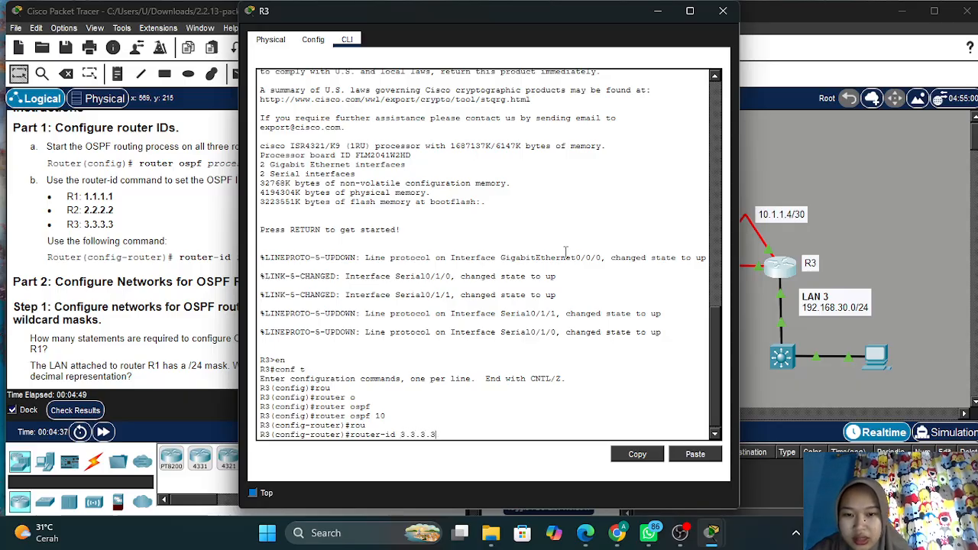
{"action": "key", "text": "Return"}
{"action": "left_click", "coordinate": [650, 15]}
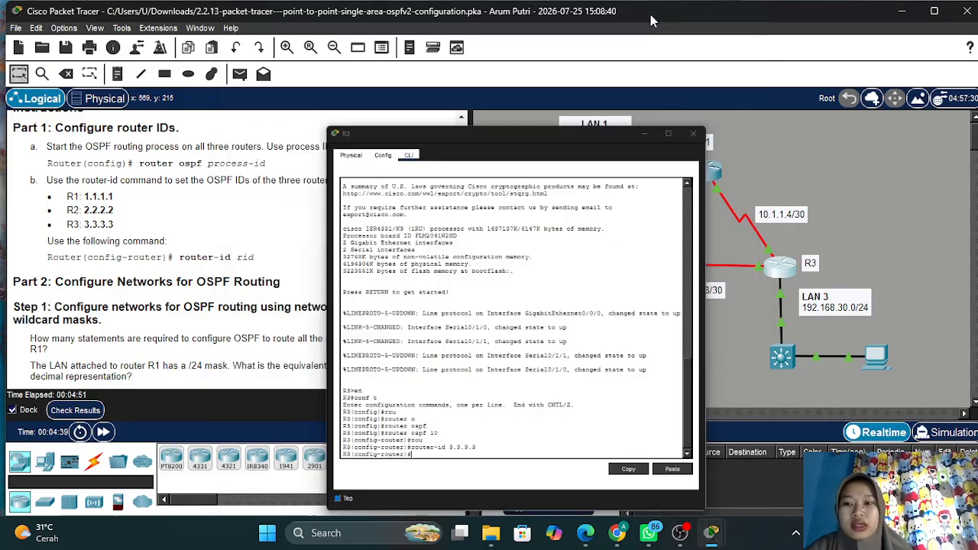
Check the activity results by reviewing the assessment items for R1, R2 and R3, and return to the workspace
{"action": "left_click", "coordinate": [95, 414]}
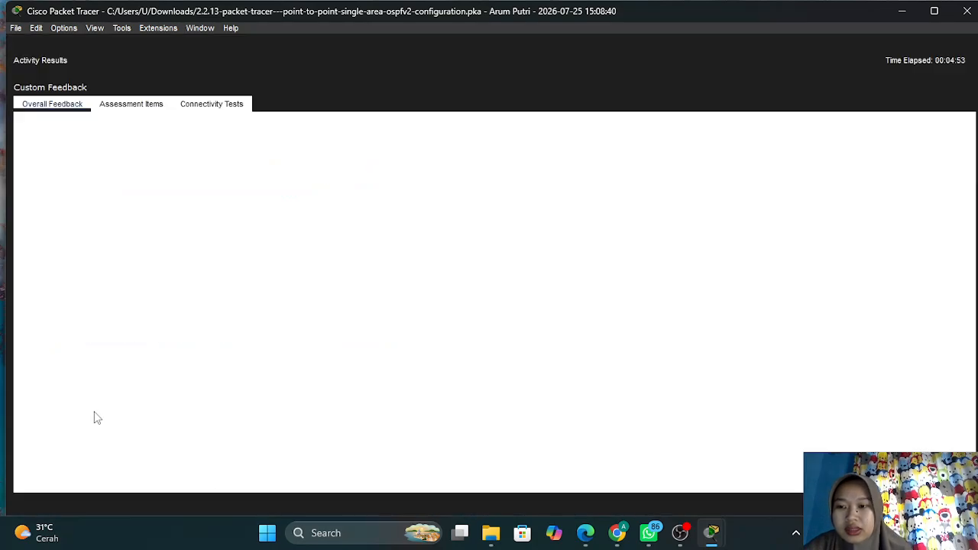
{"action": "left_click", "coordinate": [118, 108]}
{"action": "scroll", "coordinate": [123, 209], "scroll_direction": "down", "scroll_amount": 1}
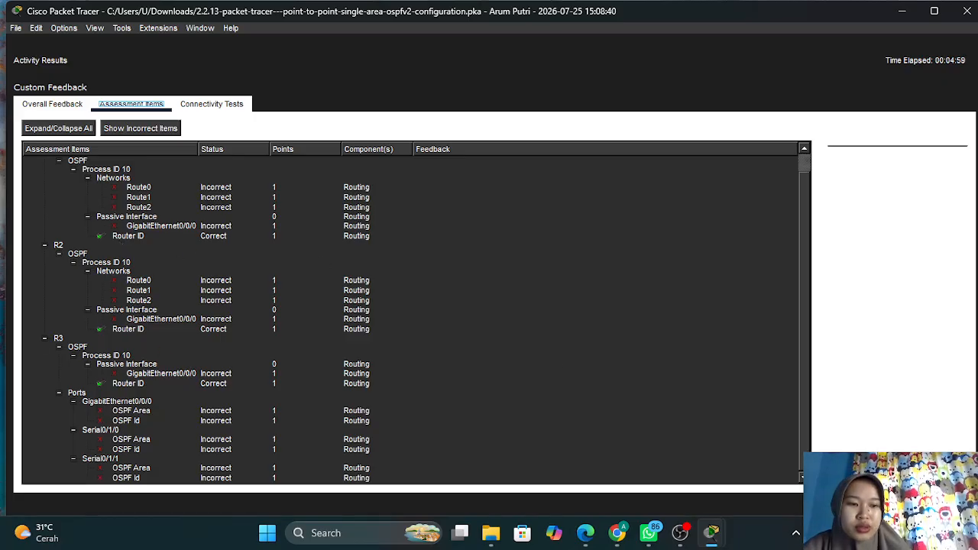
{"action": "key", "text": "Escape"}
Read the Part 2 instructions on network statements and wildcard masks and compare them with the networks attached to R1
{"action": "scroll", "coordinate": [367, 262], "scroll_direction": "down", "scroll_amount": 5}
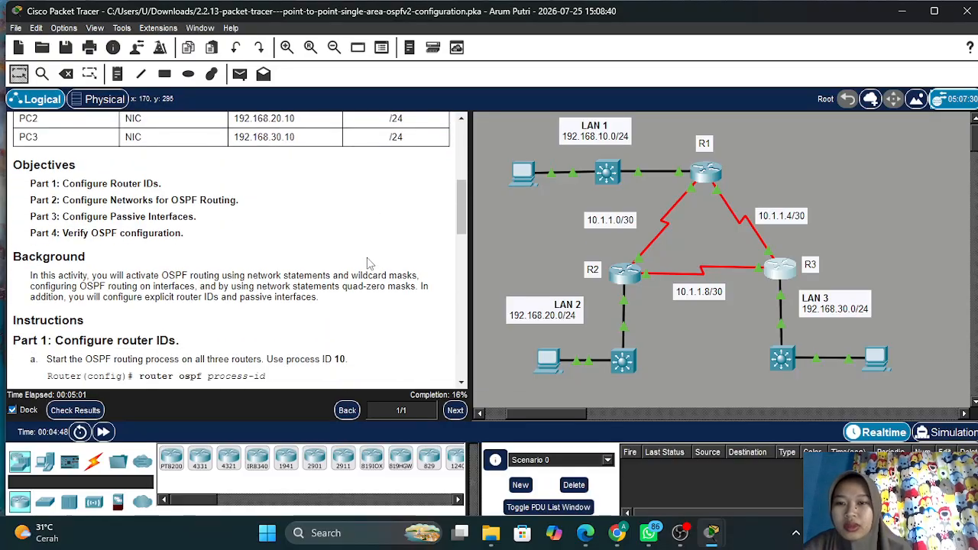
{"action": "scroll", "coordinate": [366, 262], "scroll_direction": "down", "scroll_amount": 5}
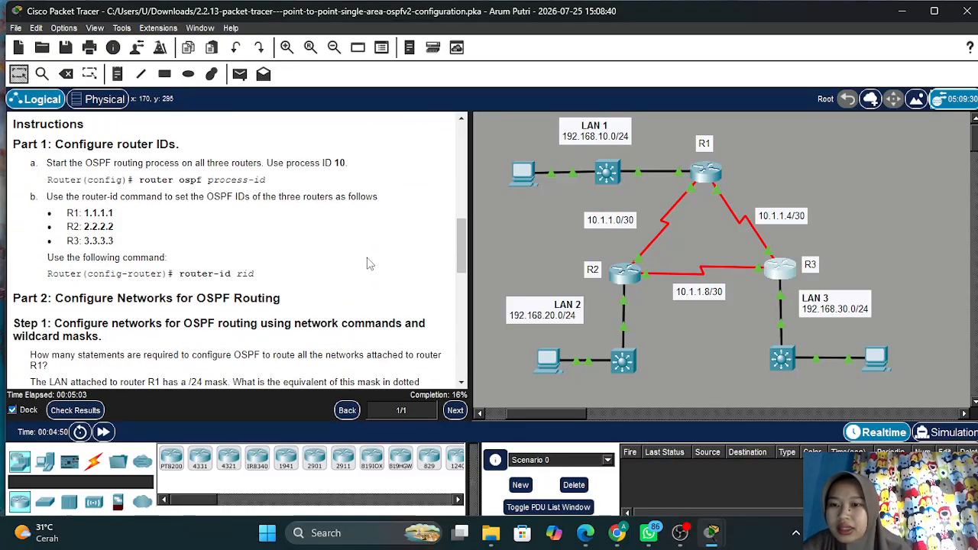
{"action": "scroll", "coordinate": [367, 262], "scroll_direction": "down", "scroll_amount": 3}
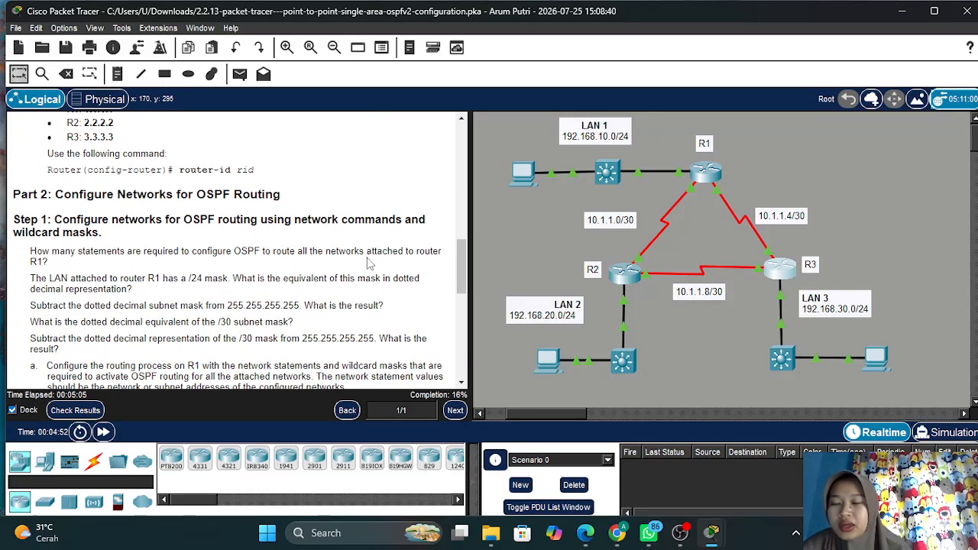
{"action": "scroll", "coordinate": [367, 262], "scroll_direction": "down", "scroll_amount": 3}
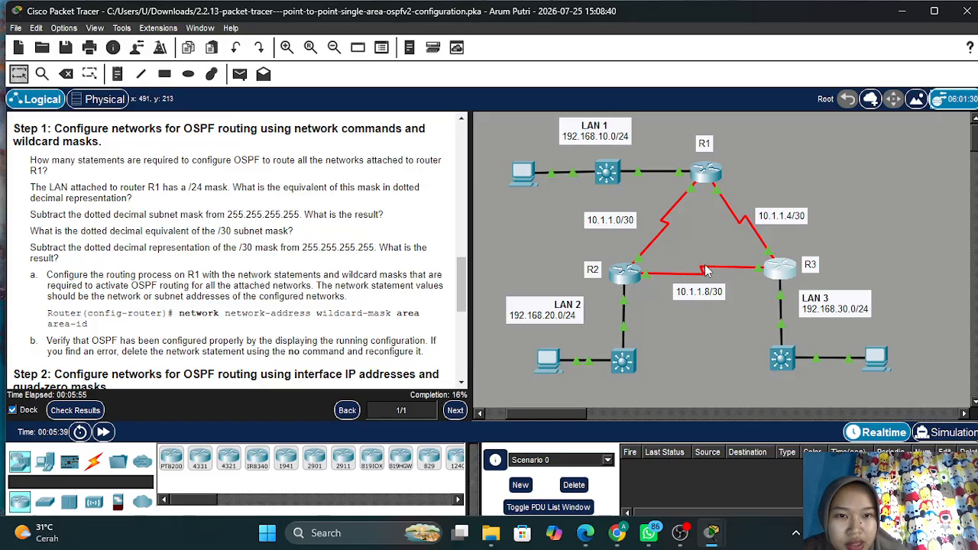
{"action": "mouse_move", "coordinate": [680, 209]}
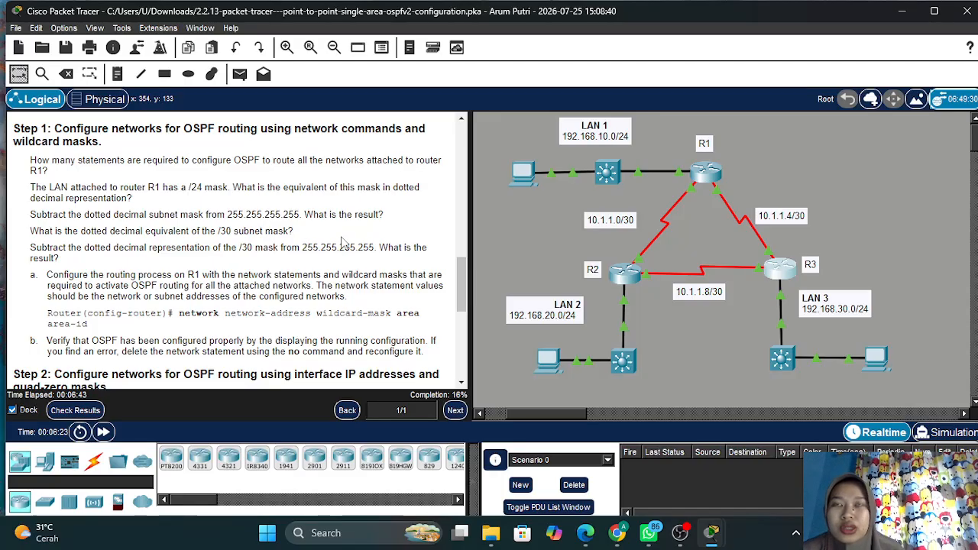
{"action": "scroll", "coordinate": [351, 231], "scroll_direction": "down", "scroll_amount": 1}
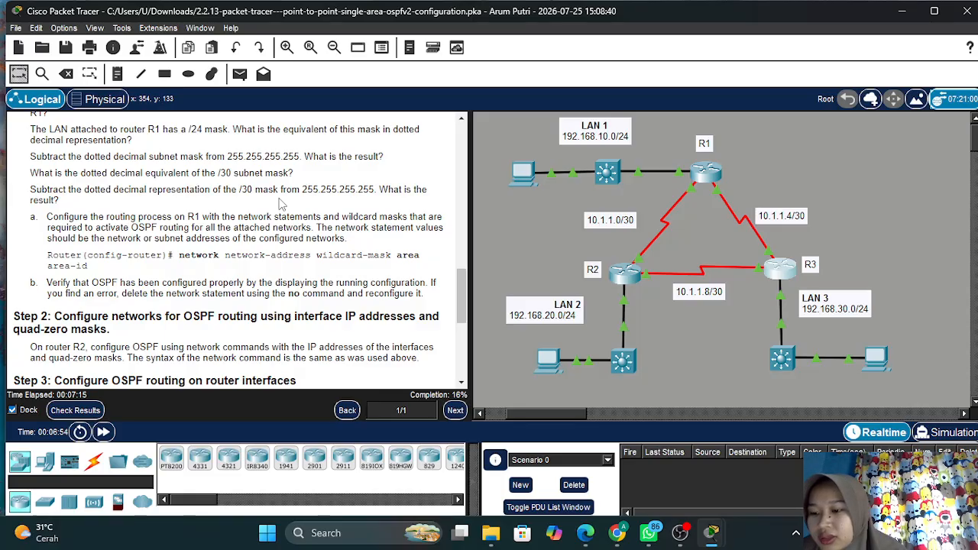
{"action": "scroll", "coordinate": [264, 208], "scroll_direction": "down", "scroll_amount": 1}
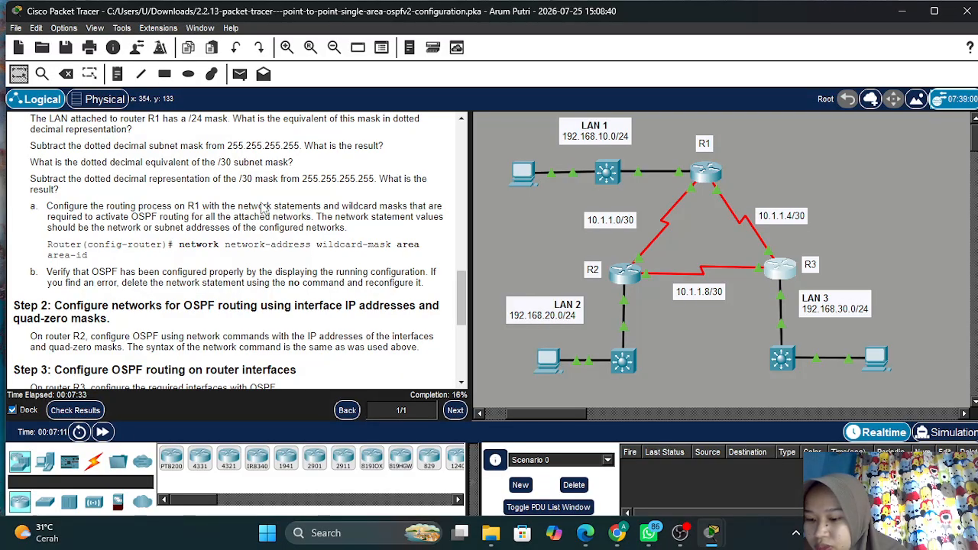
{"action": "scroll", "coordinate": [249, 227], "scroll_direction": "down", "scroll_amount": 2}
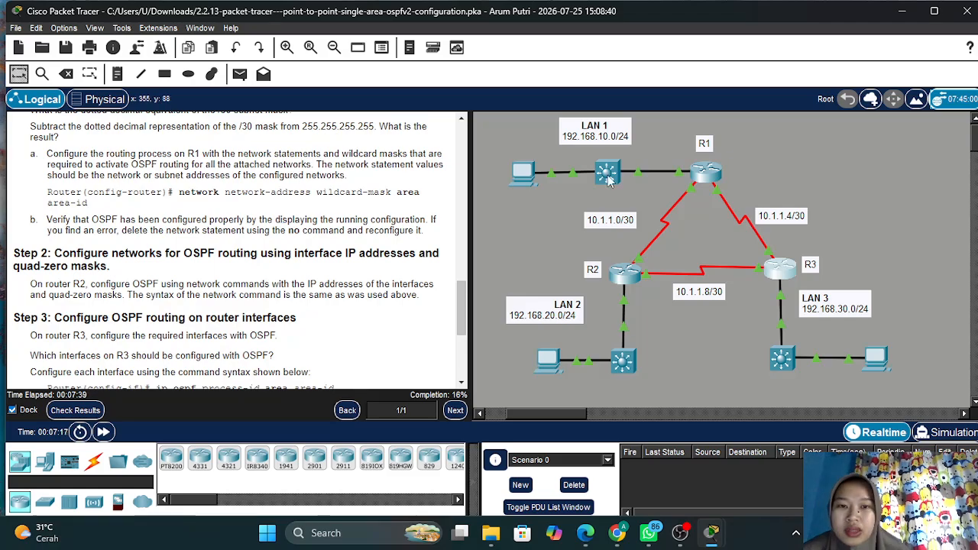
Open R1's command line beside the topology and try the OSPF statement network 192.168.10.0 0.0.0.255 area o
{"action": "left_click", "coordinate": [723, 178]}
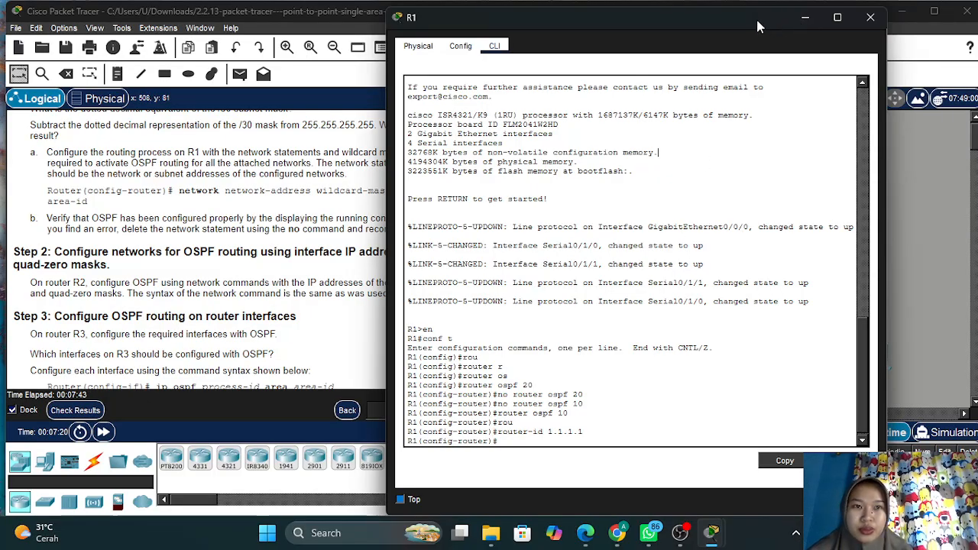
{"action": "left_click_drag", "start_coordinate": [749, 22], "coordinate": [394, 29]}
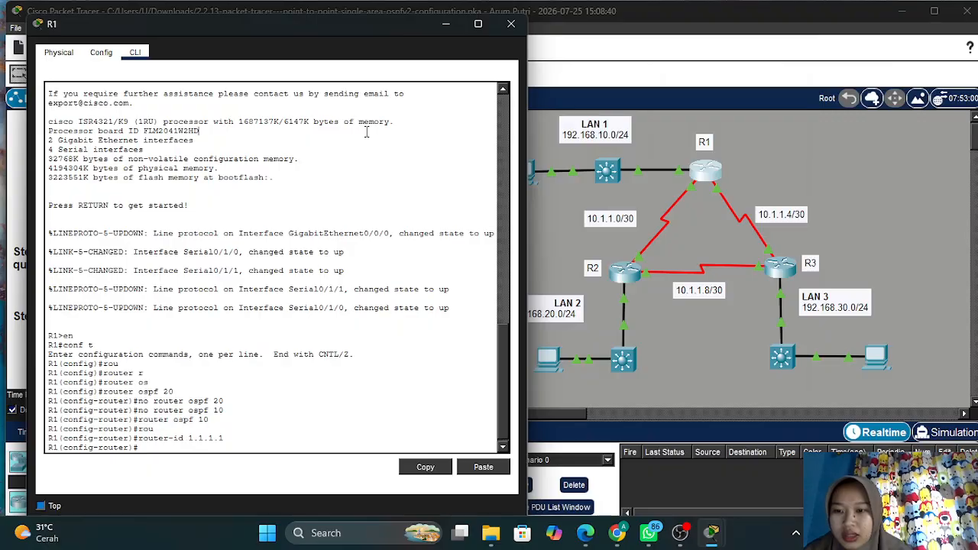
{"action": "type", "text": "net"}
{"action": "key", "text": "Tab"}
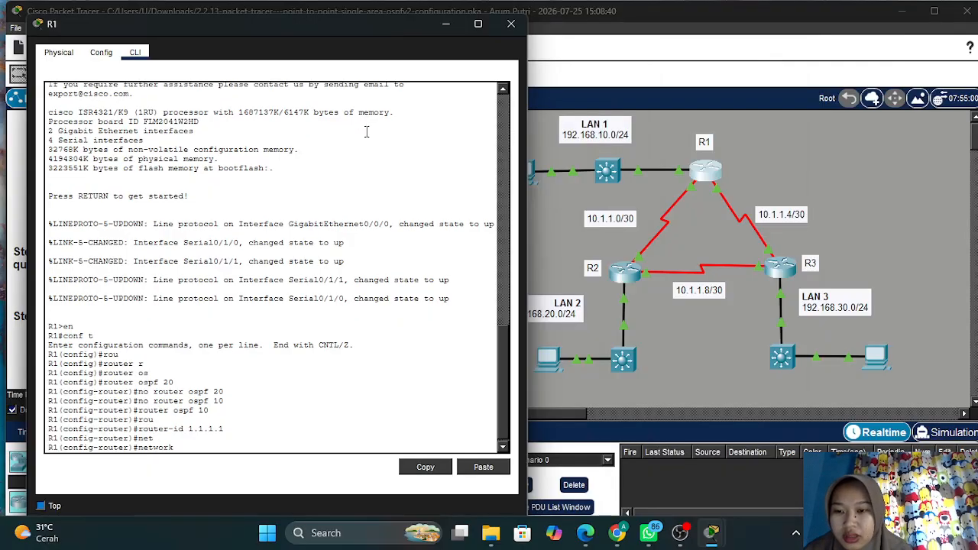
{"action": "type", "text": "192"}
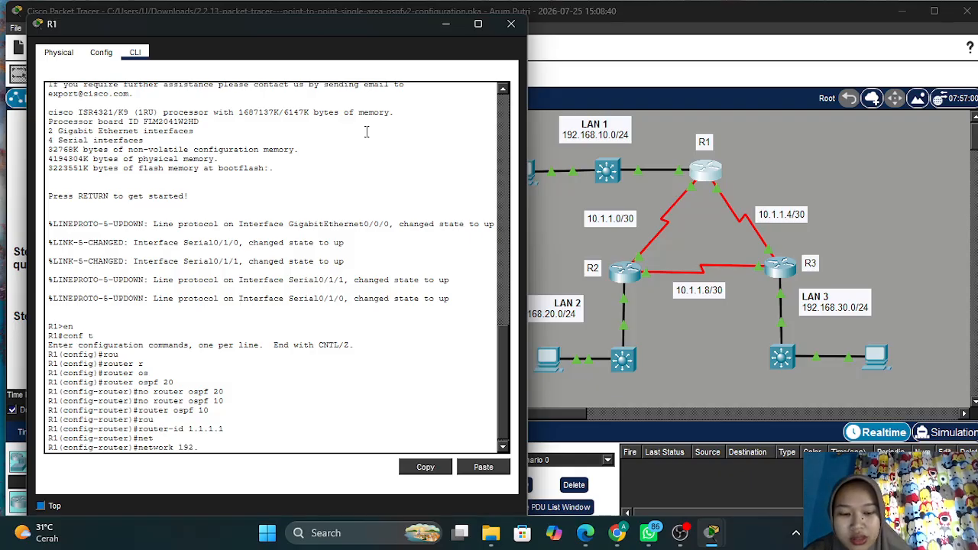
{"action": "type", "text": ".168"}
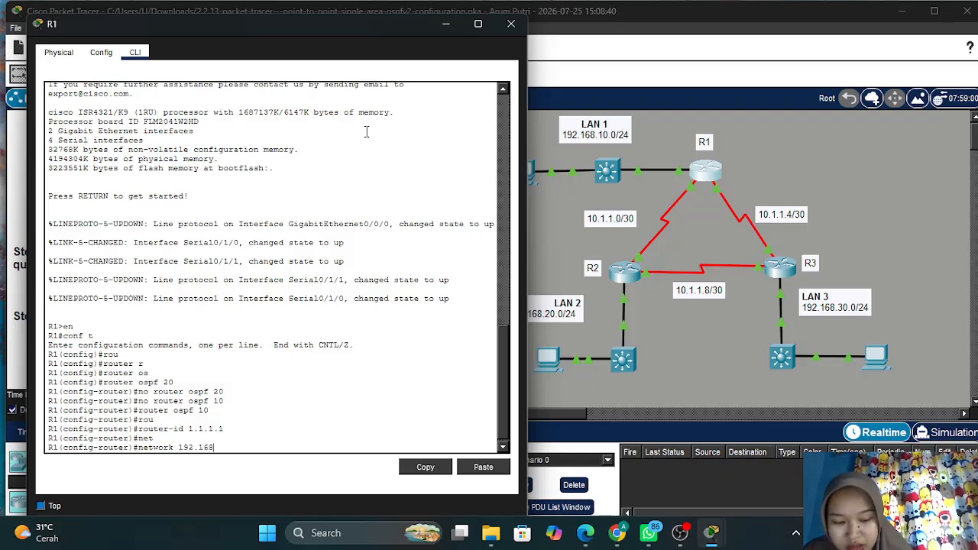
{"action": "type", "text": ".10."}
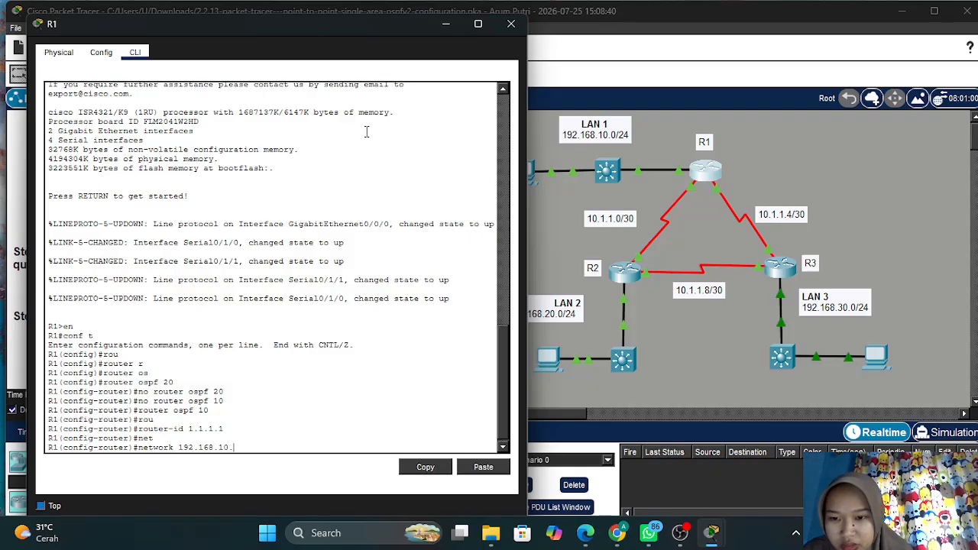
{"action": "type", "text": "0"}
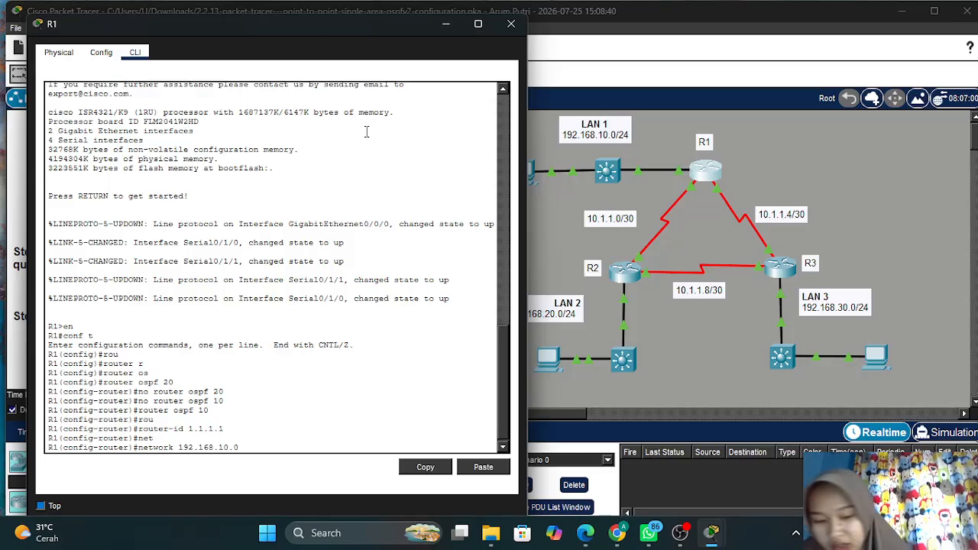
{"action": "type", "text": " 0.0.0"}
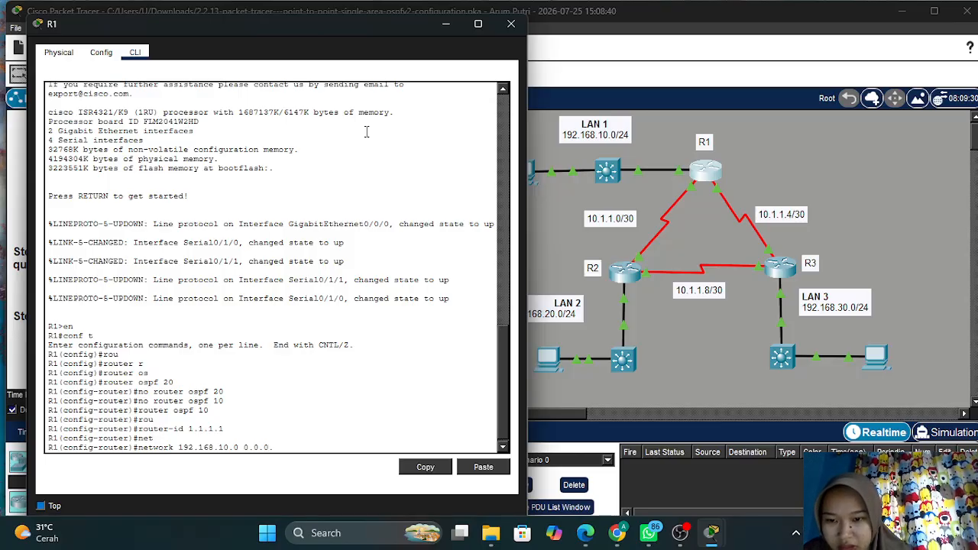
{"action": "type", "text": ".255 "}
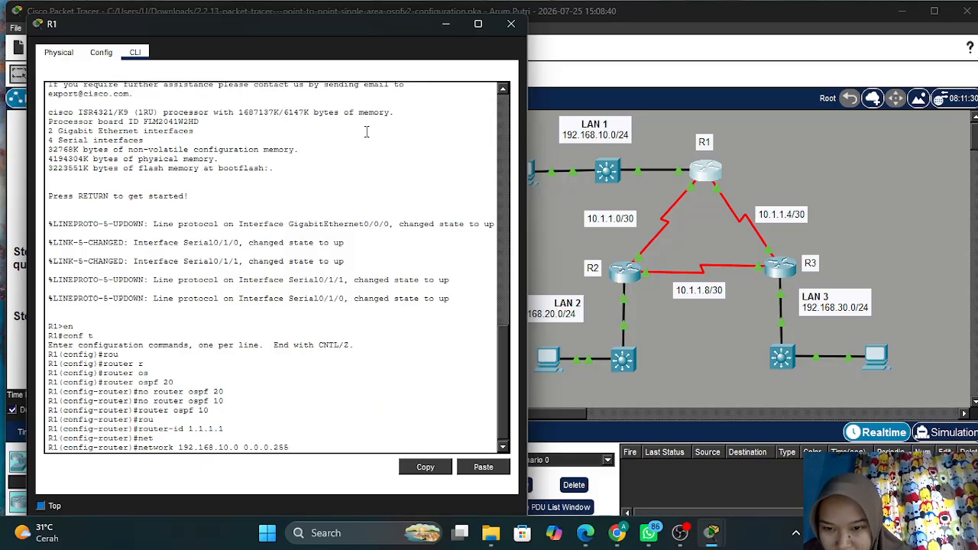
{"action": "type", "text": "area"}
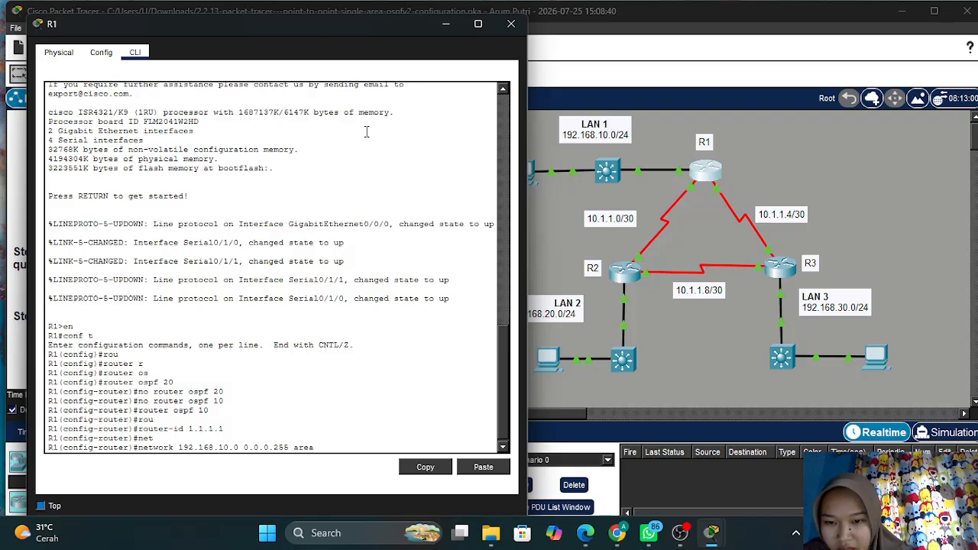
{"action": "type", "text": " 0"}
{"action": "key", "text": "Return"}
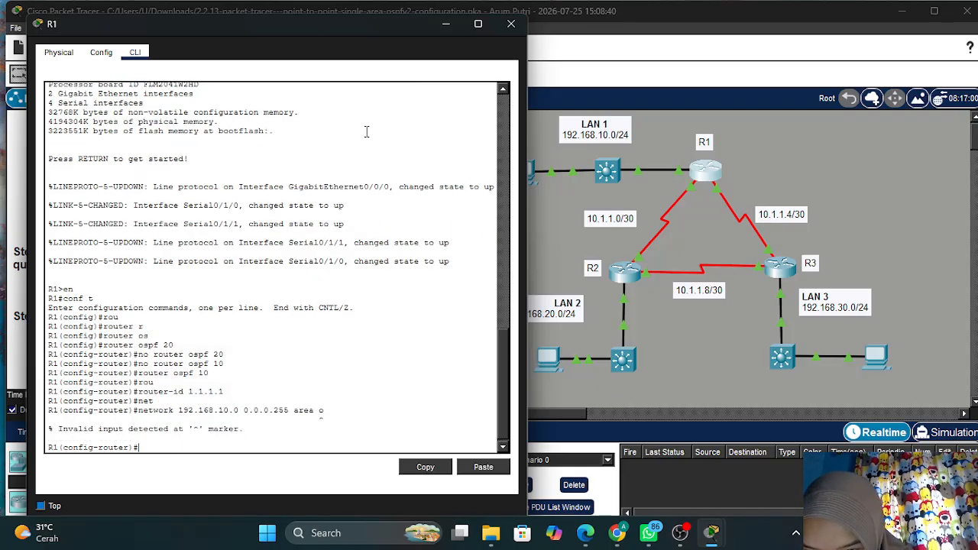
Recall the rejected OSPF statement on R1 and correct it to network 192.168.10.0 0.0.0.255 area 0
{"action": "key", "text": "Up"}
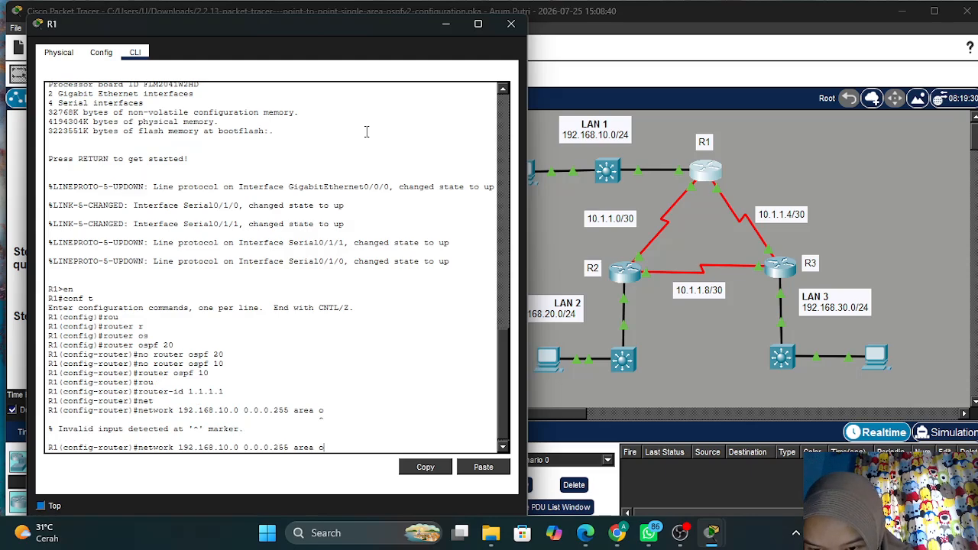
{"action": "key", "text": "Left"}
{"action": "key", "text": "Left"}
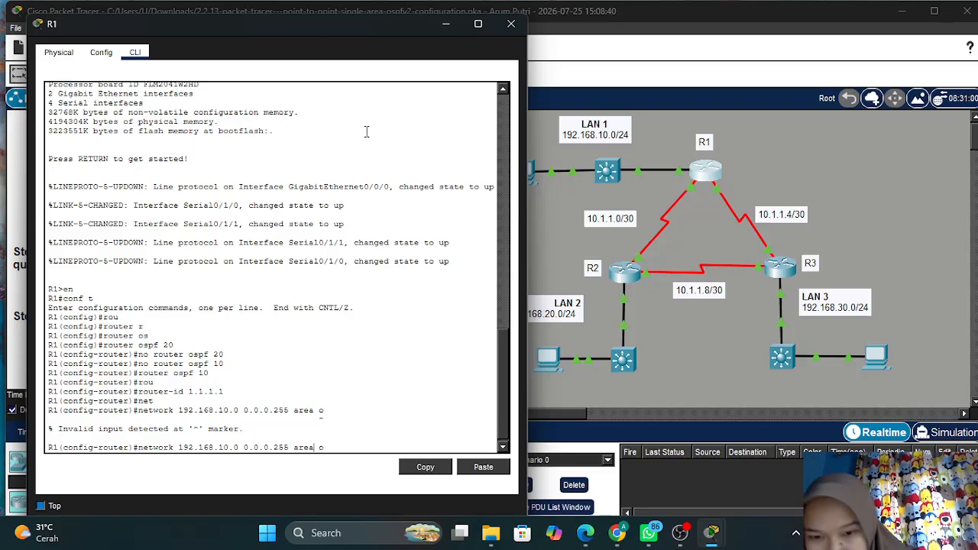
{"action": "key", "text": "BackSpace"}
{"action": "key", "text": "BackSpace"}
{"action": "key", "text": "BackSpace"}
{"action": "key", "text": "BackSpace"}
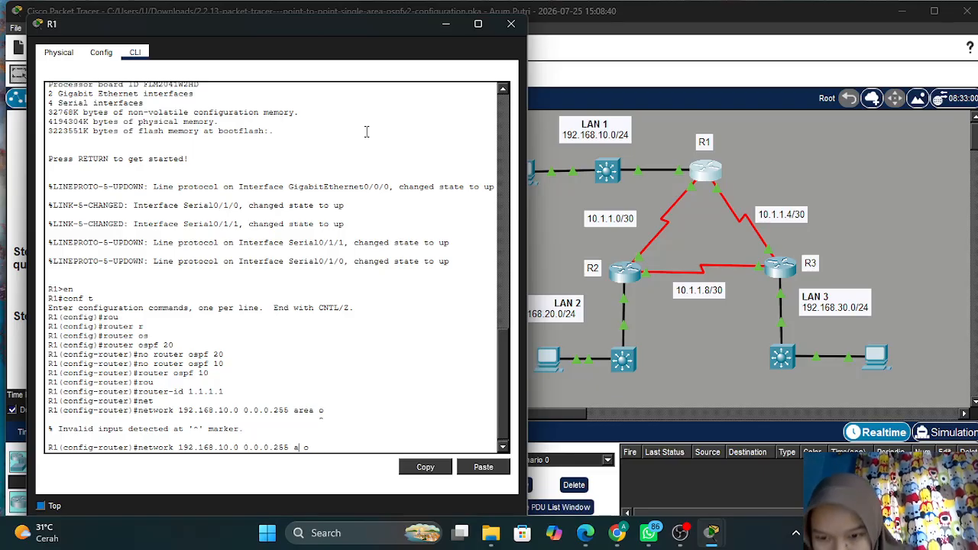
{"action": "type", "text": "ea"}
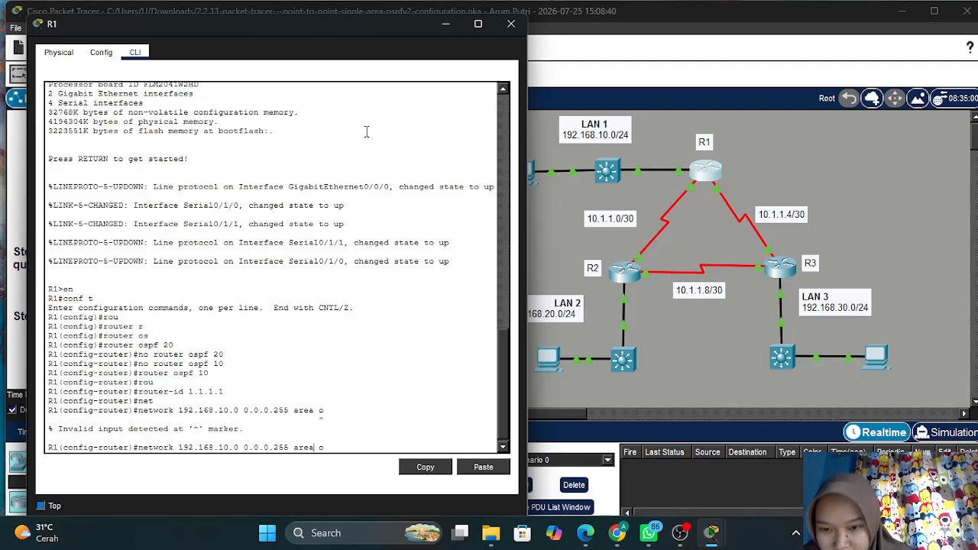
{"action": "key", "text": "Delete"}
{"action": "type", "text": "0"}
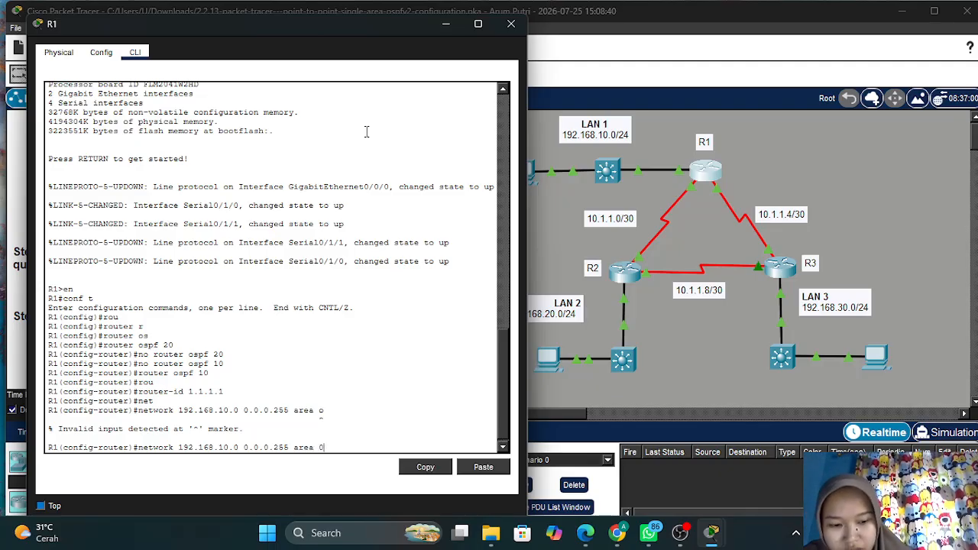
{"action": "key", "text": "Return"}
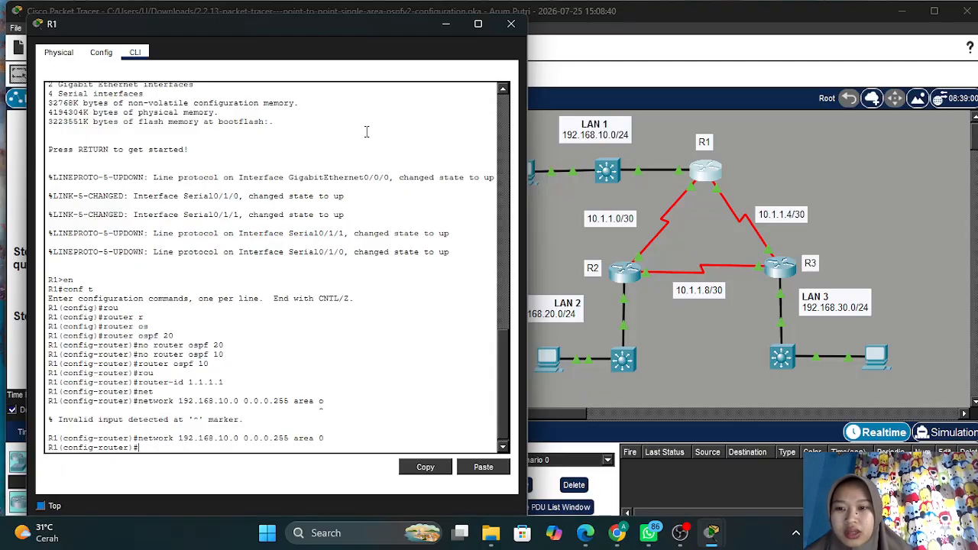
Add R1's link to R2 to OSPF with the statement network 10.1.1.0 0.0.0.3 area 0
{"action": "type", "text": "net"}
{"action": "key", "text": "Tab"}
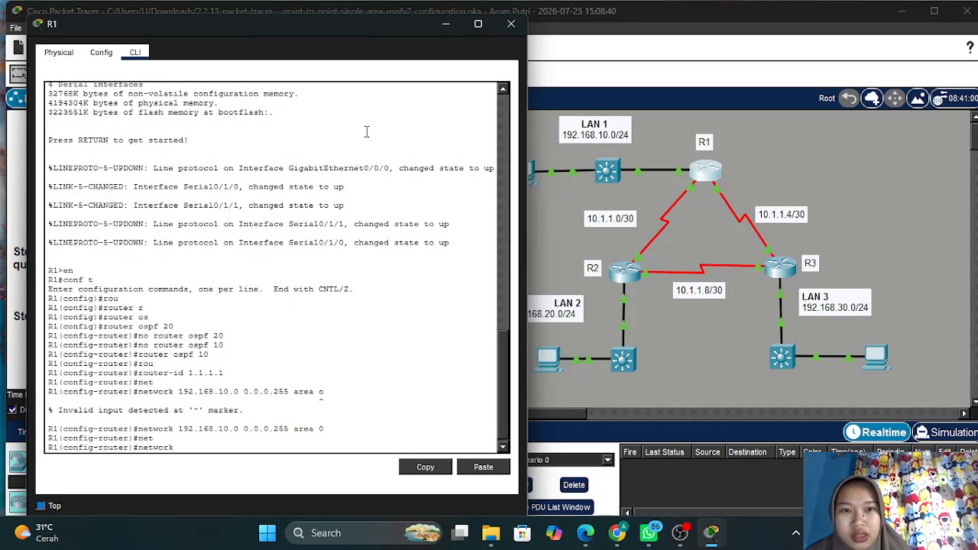
{"action": "type", "text": "10.1.1"}
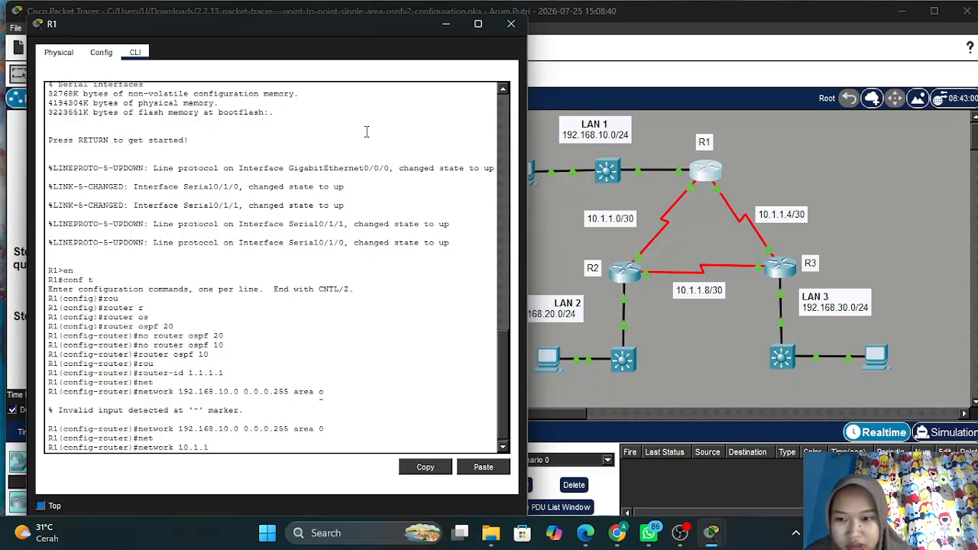
{"action": "type", "text": ".0 "}
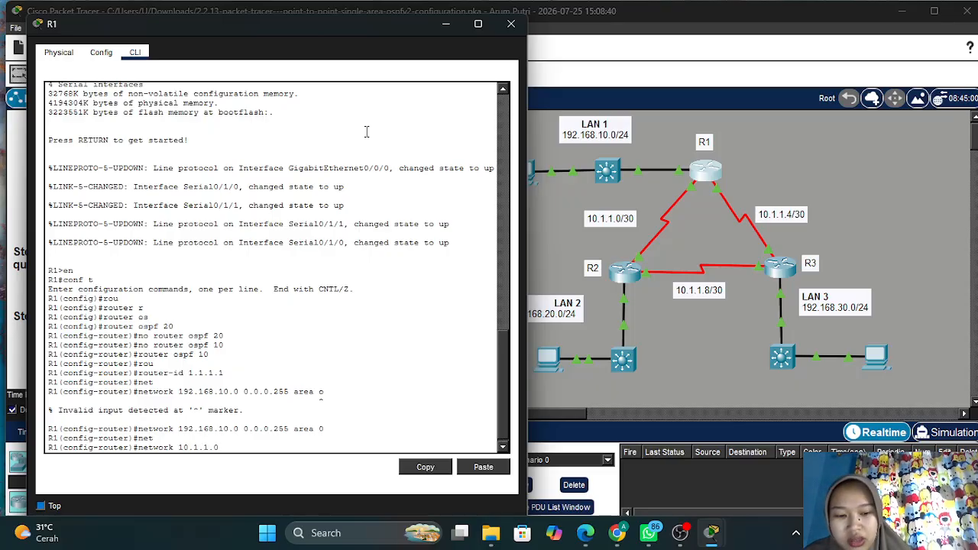
{"action": "type", "text": "0."}
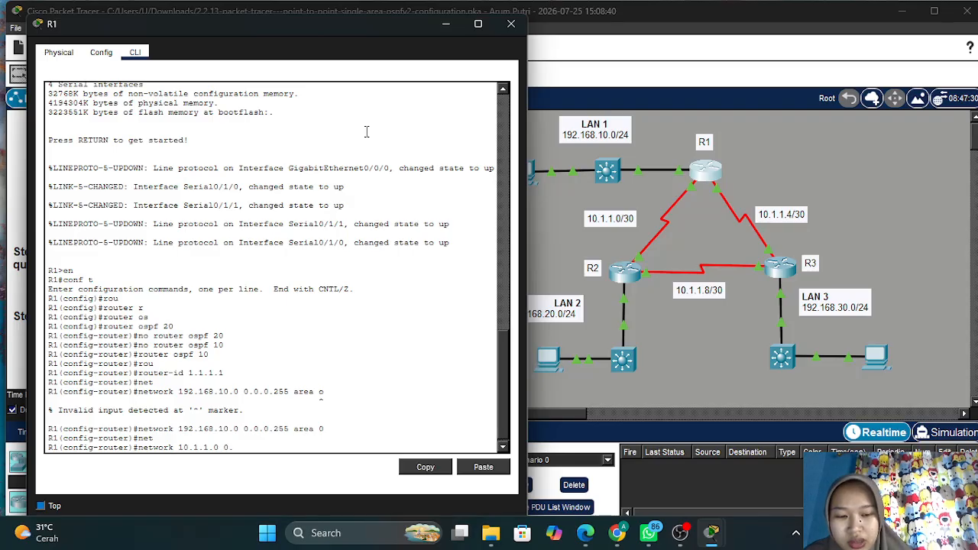
{"action": "type", "text": "0.0.3"}
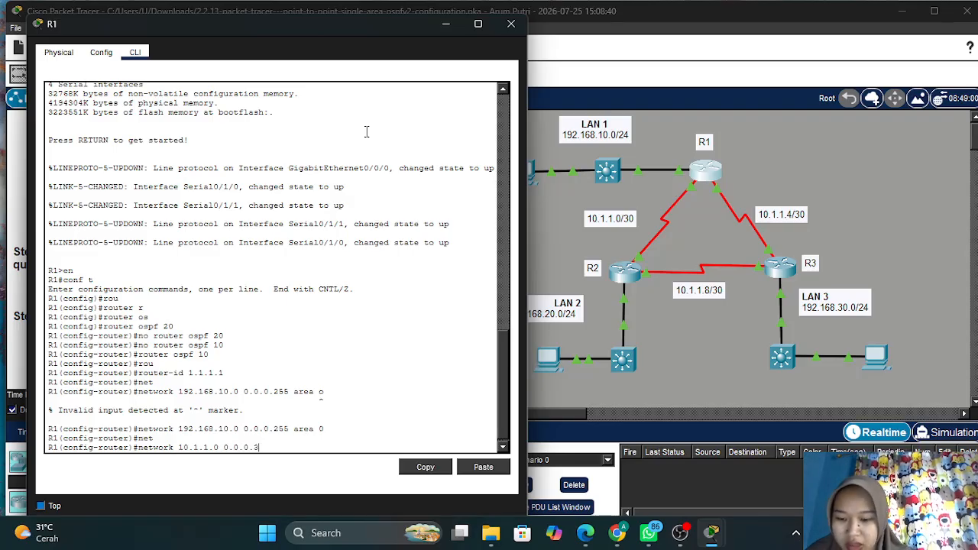
{"action": "type", "text": " re"}
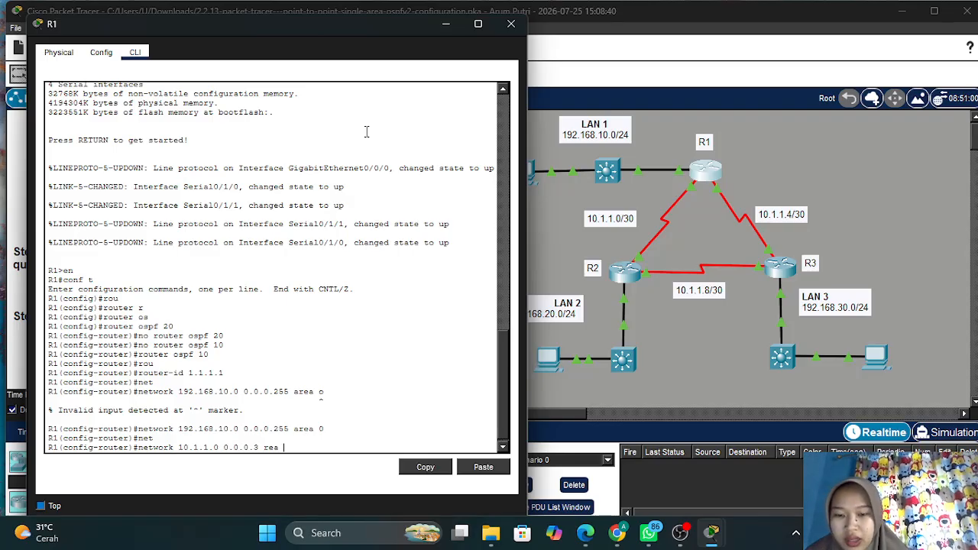
{"action": "type", "text": "area 0"}
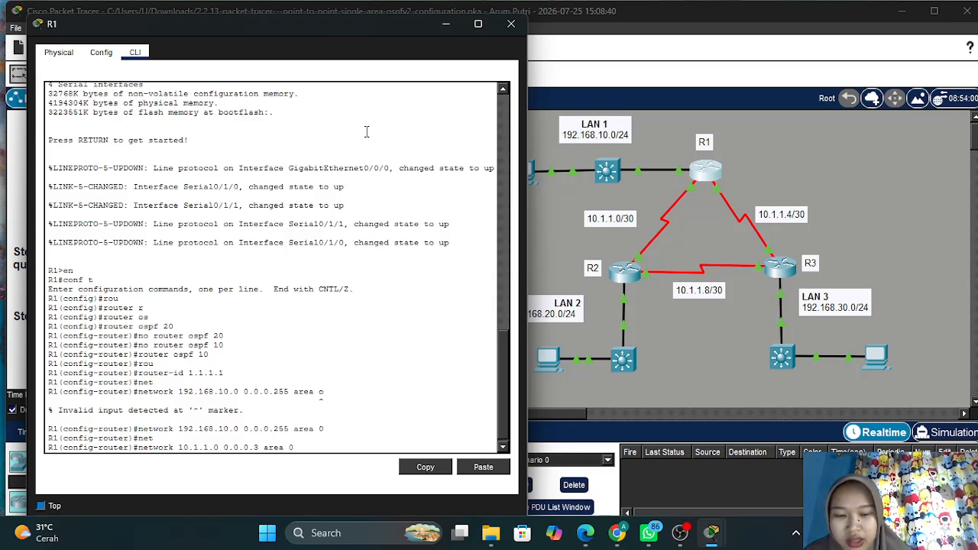
{"action": "key", "text": "Return"}
Reuse the previous statement on R1 to add network 10.1.1.4 0.0.0.3 area 0 for the link to R3
{"action": "key", "text": "Up"}
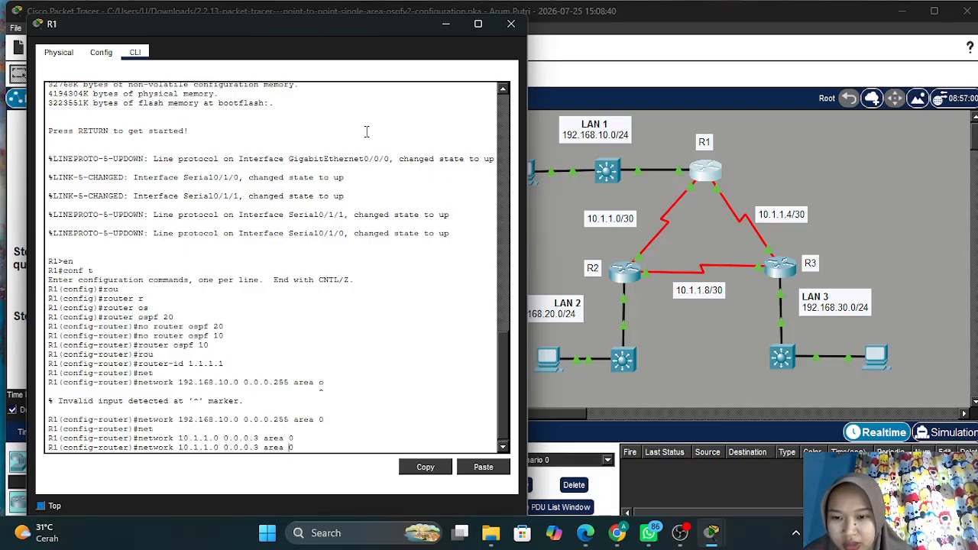
{"action": "key", "text": "Left"}
{"action": "key", "text": "Left"}
{"action": "key", "text": "Left"}
{"action": "key", "text": "Left"}
{"action": "key", "text": "Left"}
{"action": "key", "text": "Left"}
{"action": "key", "text": "Left"}
{"action": "key", "text": "Left"}
{"action": "key", "text": "Left"}
{"action": "key", "text": "Left"}
{"action": "key", "text": "Left"}
{"action": "key", "text": "BackSpace"}
{"action": "type", "text": "4"}
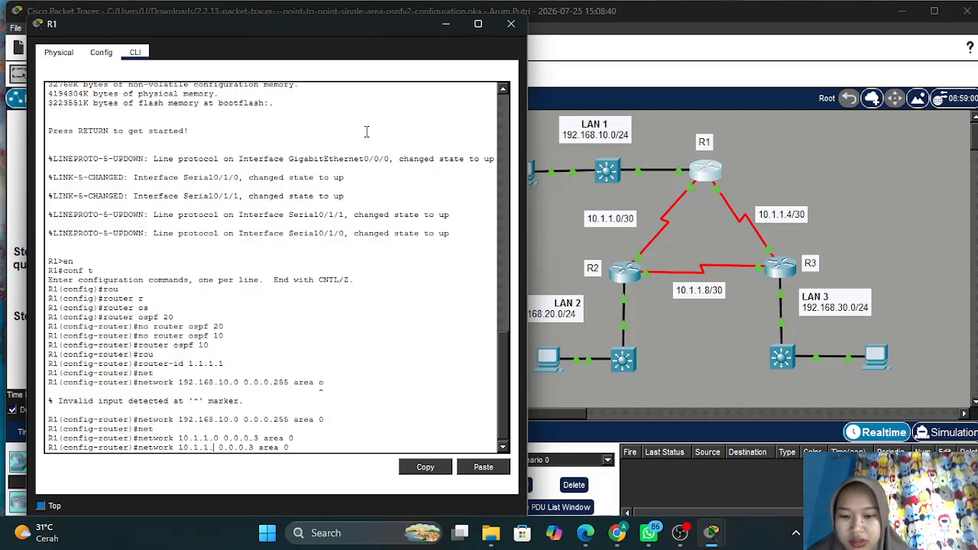
{"action": "key", "text": "Return"}
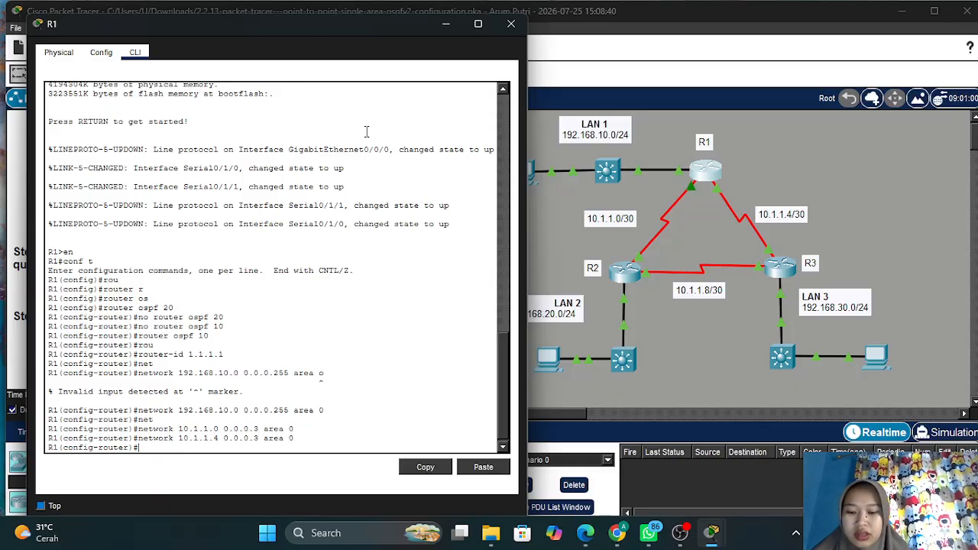
Exit R1's router and global configuration modes to return to the privileged prompt
{"action": "type", "text": "ex"}
{"action": "key", "text": "Return"}
{"action": "type", "text": "ex"}
{"action": "key", "text": "Return"}
{"action": "key", "text": "Return"}
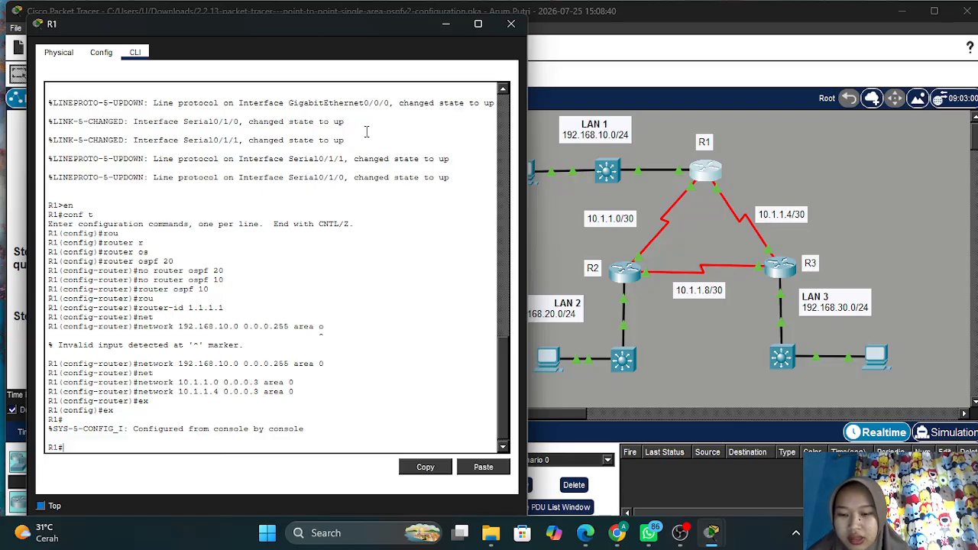
Display R1's running configuration with show running-config, check the router ospf 10 network statements, and minimize the R1 window
{"action": "type", "text": "sh"}
{"action": "key", "text": "Tab"}
{"action": "type", "text": "r"}
{"action": "key", "text": "Tab"}
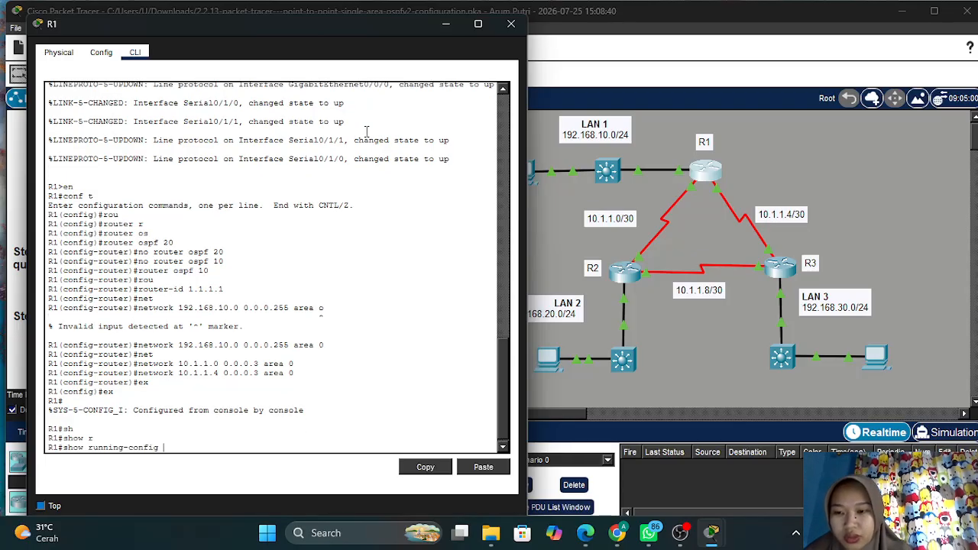
{"action": "key", "text": "Return"}
{"action": "key", "text": "space"}
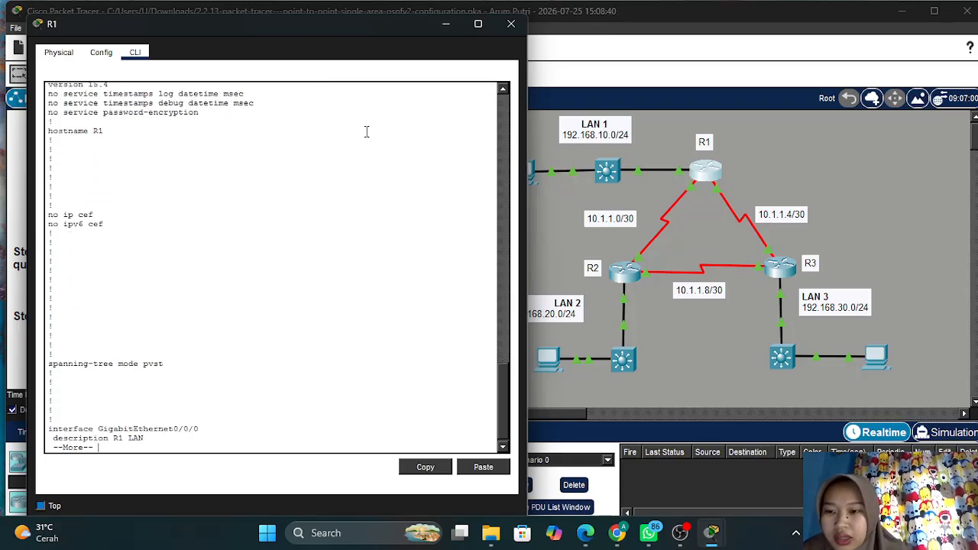
{"action": "key", "text": "space"}
{"action": "key", "text": "space"}
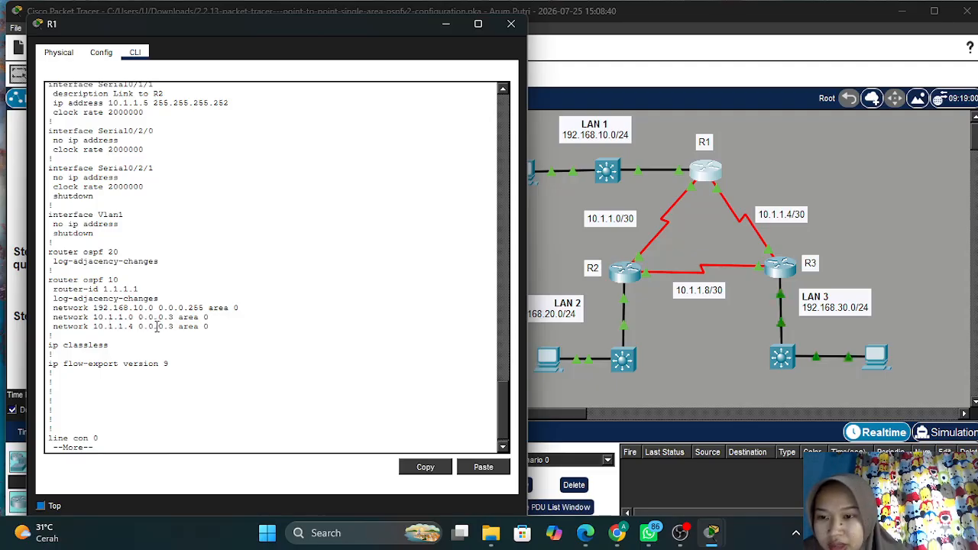
{"action": "left_click", "coordinate": [446, 23]}
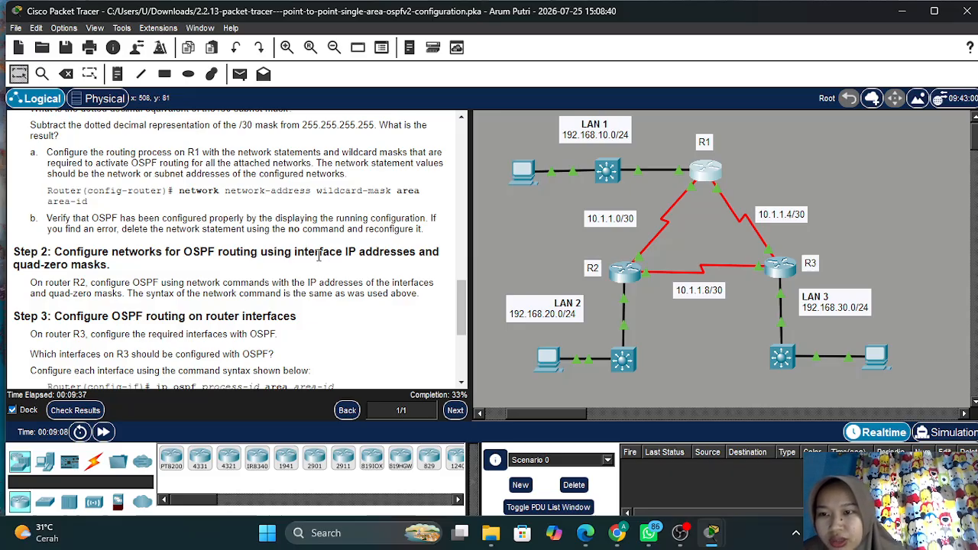
Bring up the Addressing Table, open R2's command line beside it, and add the OSPF statement network 192.168.20.1 0.0.0.0 area 0
{"action": "scroll", "coordinate": [319, 255], "scroll_direction": "up", "scroll_amount": 15}
{"action": "scroll", "coordinate": [319, 256], "scroll_direction": "down", "scroll_amount": 1}
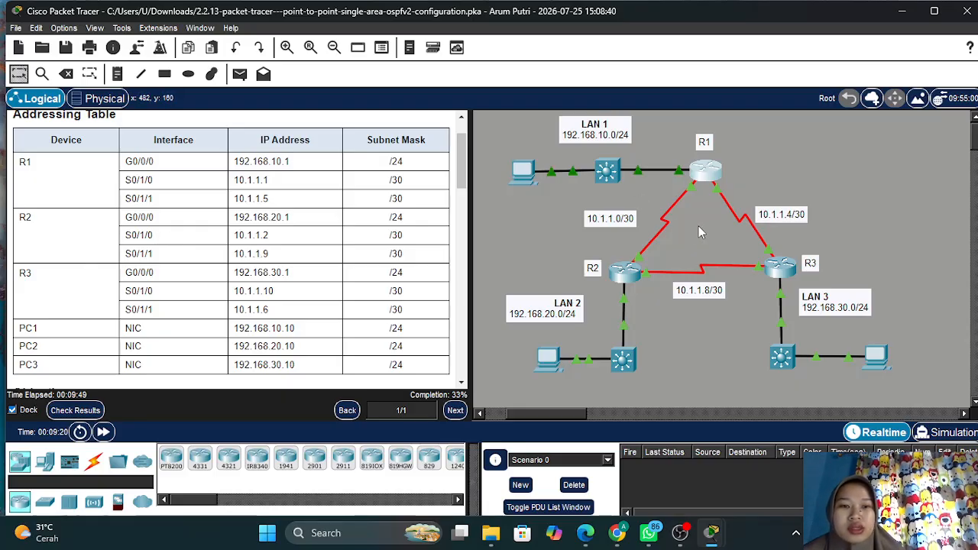
{"action": "left_click", "coordinate": [625, 270]}
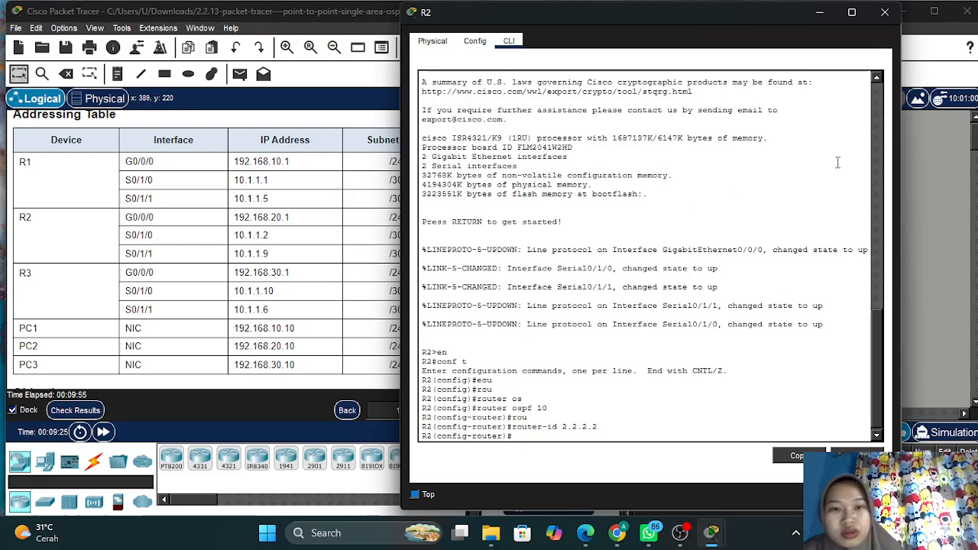
{"action": "key", "text": "Return"}
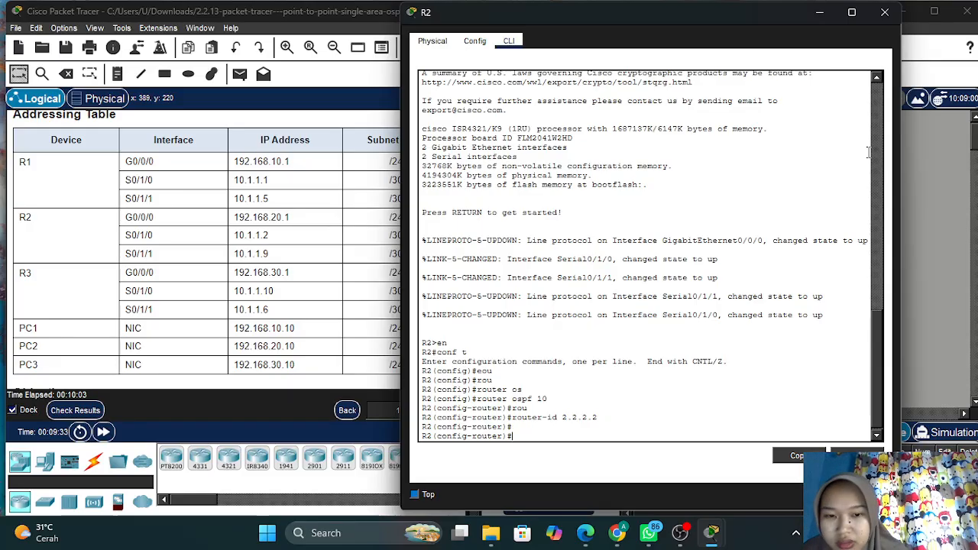
{"action": "type", "text": "net"}
{"action": "key", "text": "Tab"}
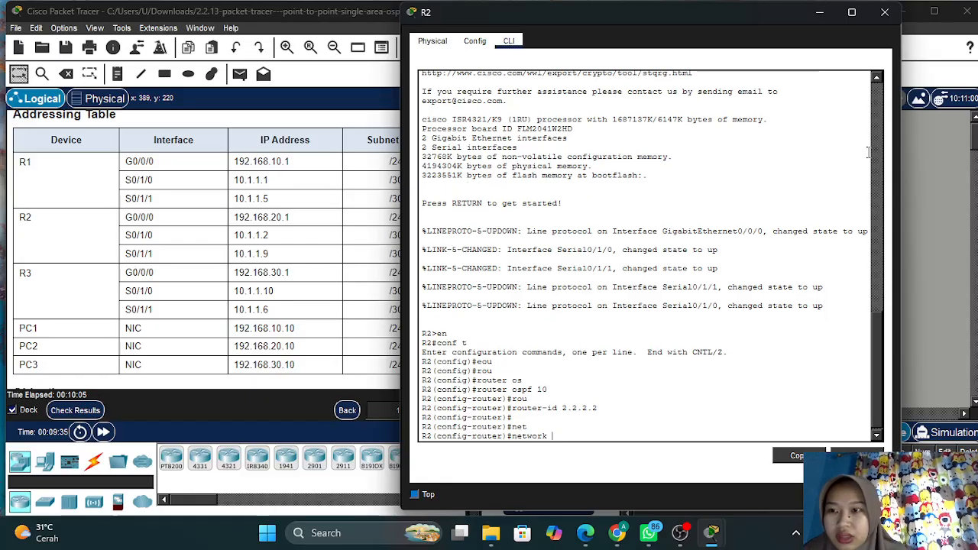
{"action": "type", "text": "192."}
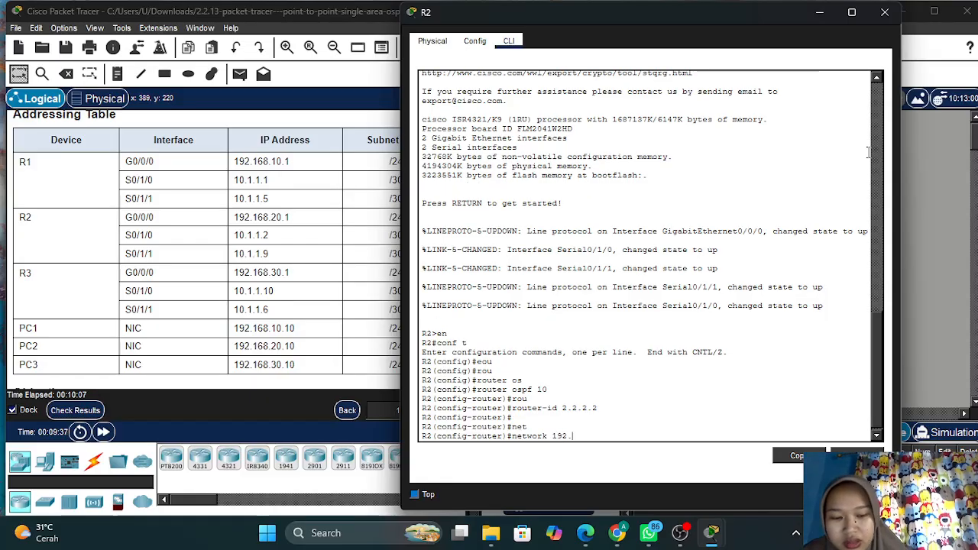
{"action": "type", "text": "168.2"}
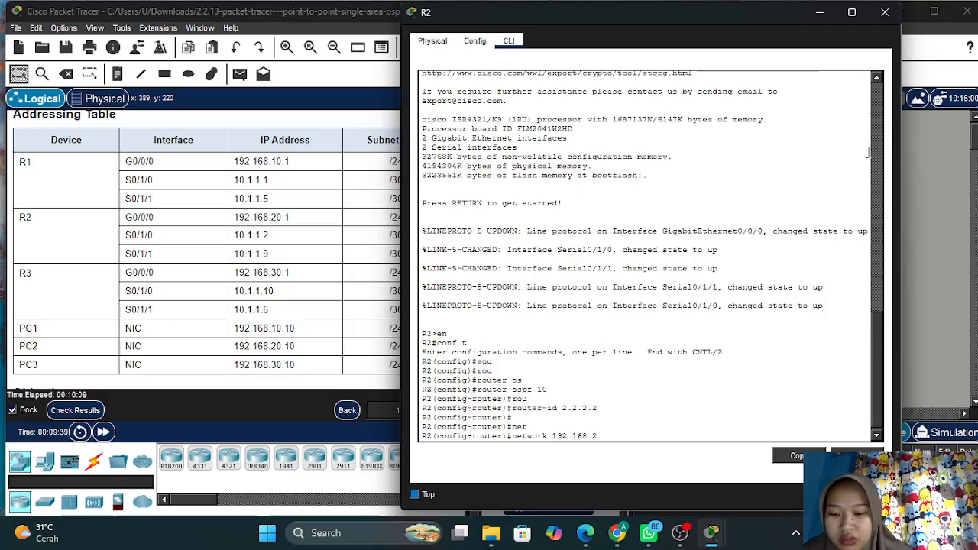
{"action": "type", "text": "0. "}
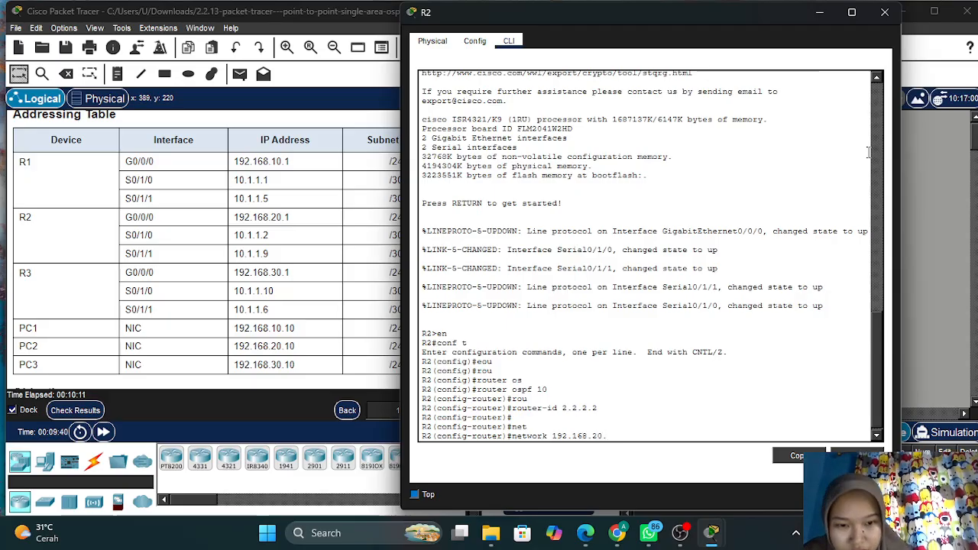
{"action": "type", "text": "1 "}
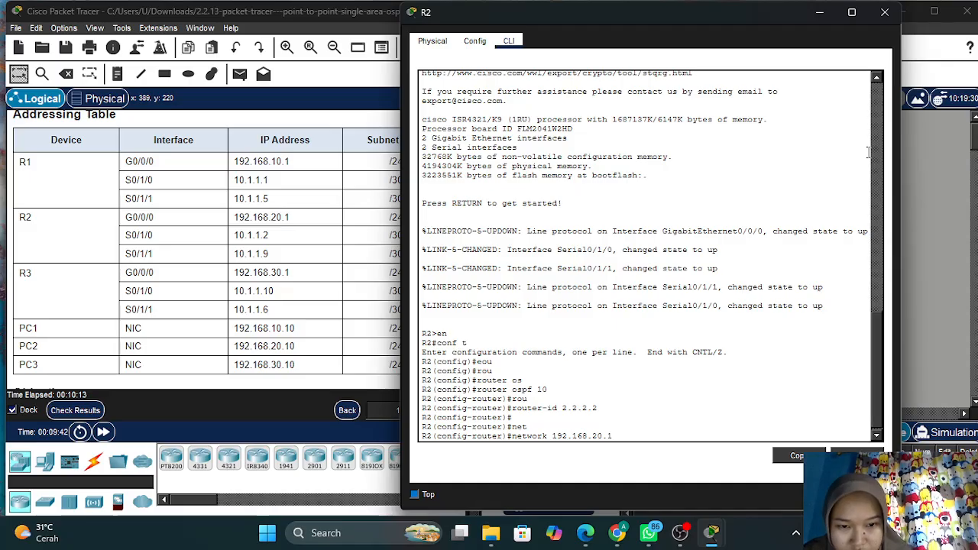
{"action": "type", "text": "0"}
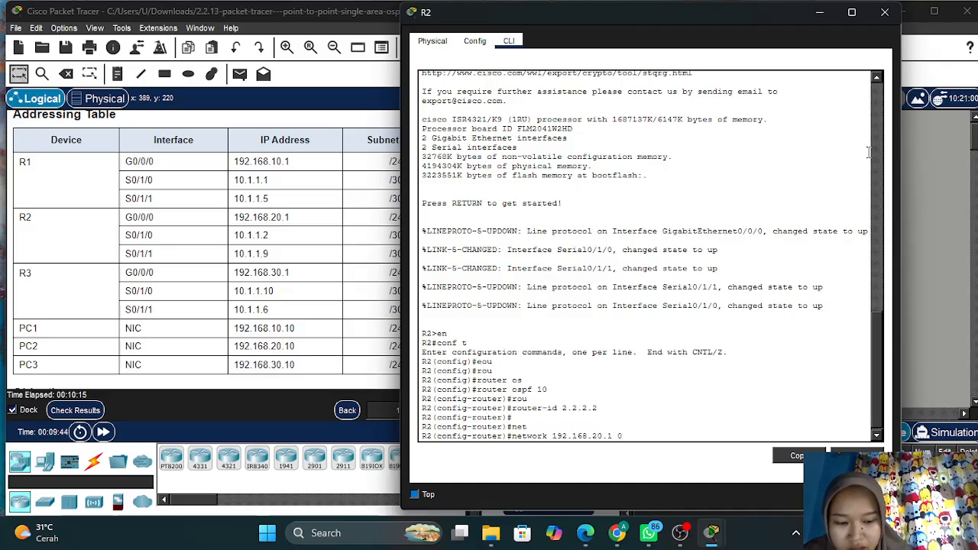
{"action": "type", "text": ".0.0.0"}
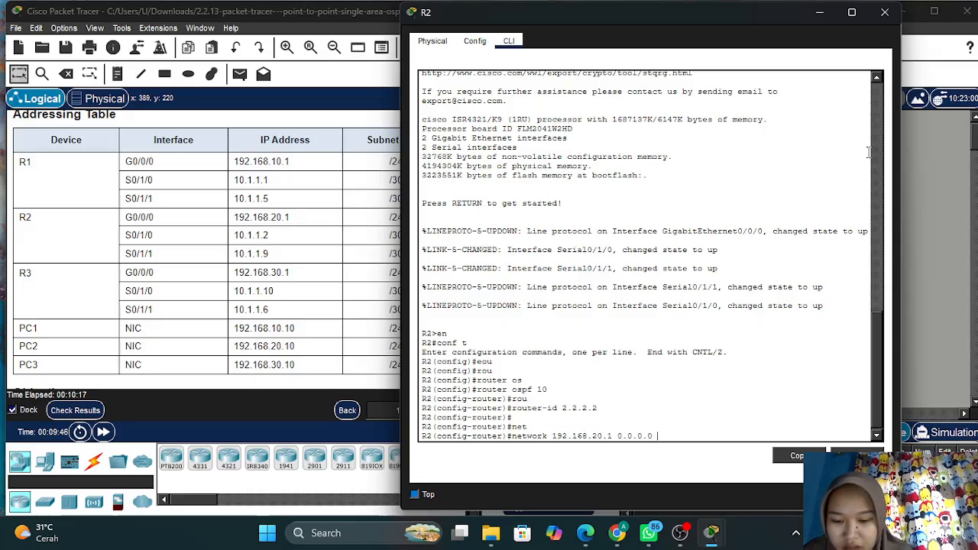
{"action": "type", "text": " area 0"}
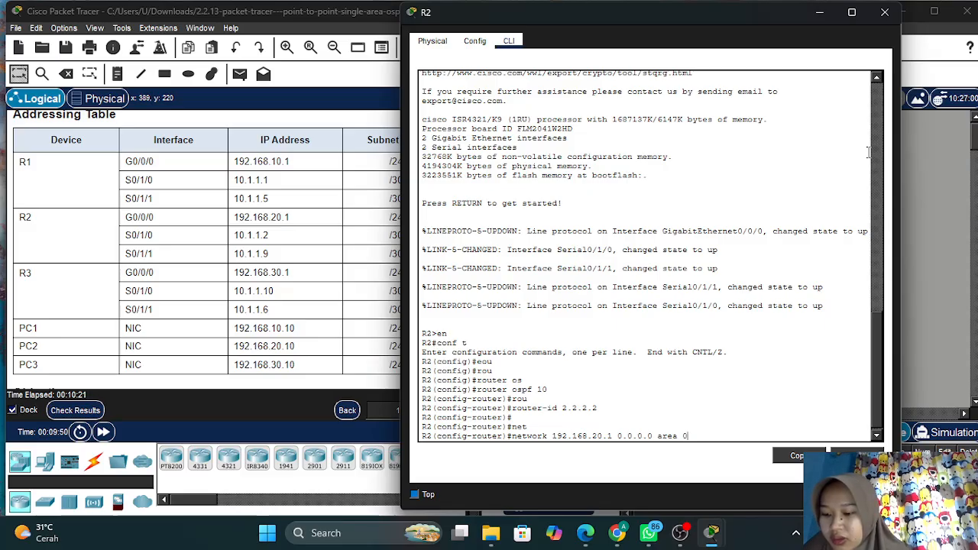
{"action": "key", "text": "Return"}
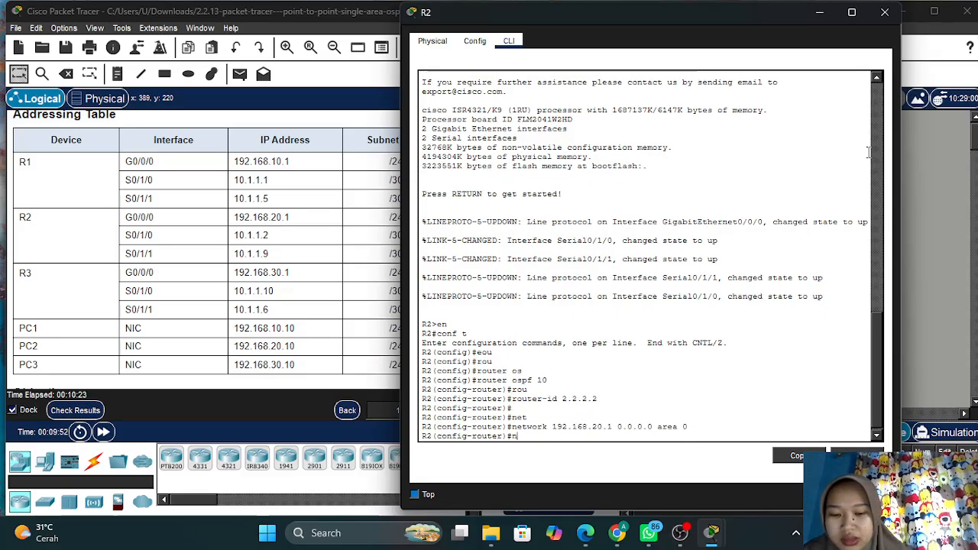
Add the OSPF statement network 10.1.1.2 0.0.0.0 area 0 on R2 for its S0/1/0 interface
{"action": "type", "text": "ne"}
{"action": "type", "text": "t"}
{"action": "key", "text": "Tab"}
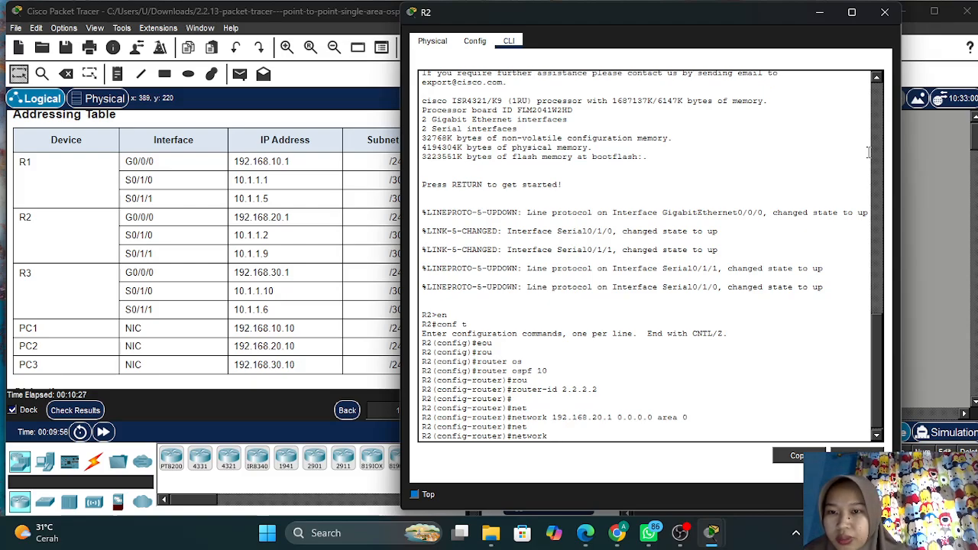
{"action": "type", "text": "10.1.1"}
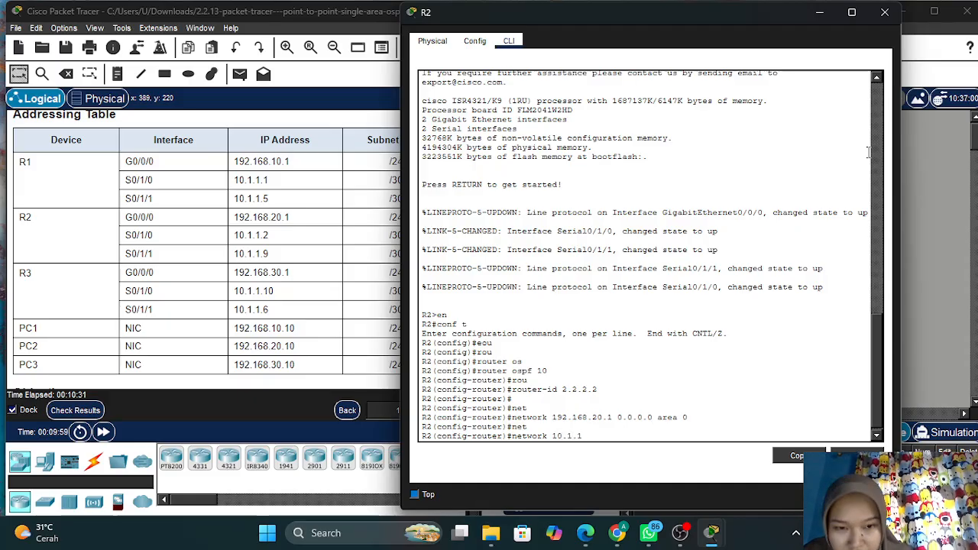
{"action": "type", "text": ".2 0.0.0."}
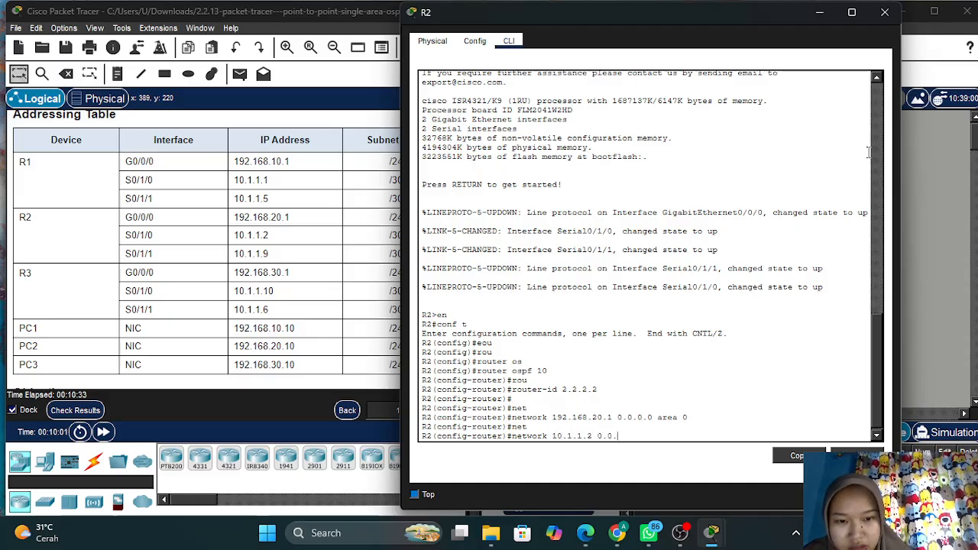
{"action": "type", "text": "0 area"}
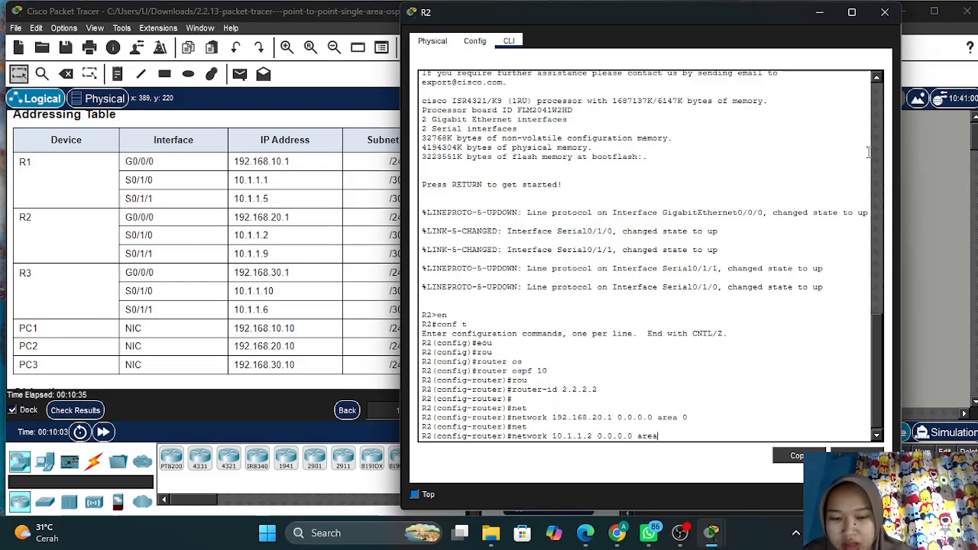
{"action": "type", "text": " 0"}
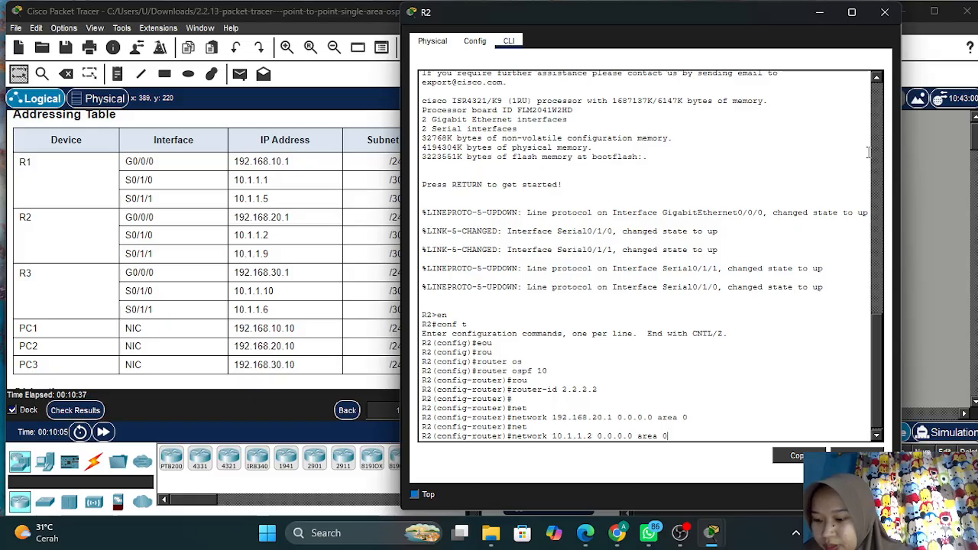
{"action": "key", "text": "Return"}
Reuse the previous statement on R2 to add network 10.1.1.9 0.0.0.0 area 0, and minimize the R2 window
{"action": "key", "text": "Up"}
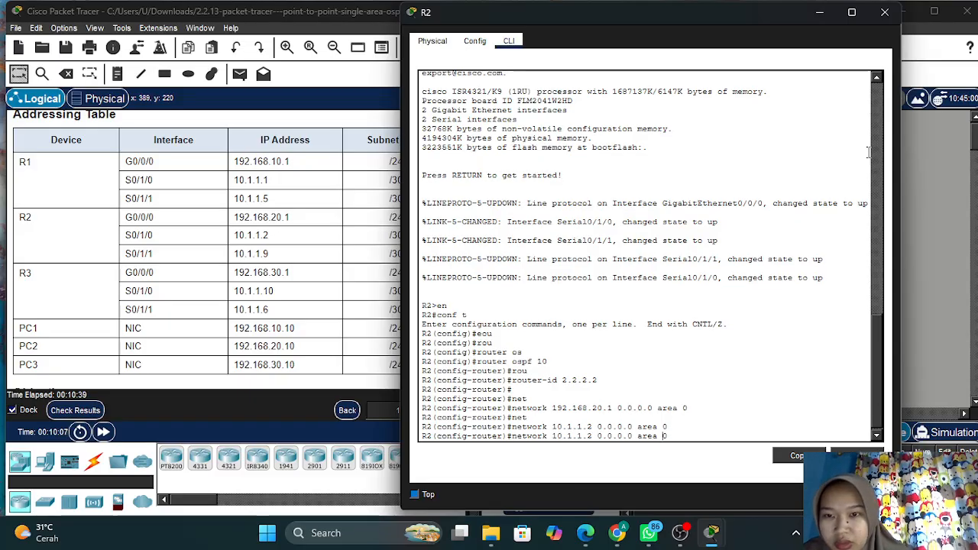
{"action": "key", "text": "Left"}
{"action": "key", "text": "Left"}
{"action": "key", "text": "Left"}
{"action": "key", "text": "Left"}
{"action": "key", "text": "Left"}
{"action": "key", "text": "Left"}
{"action": "key", "text": "Left"}
{"action": "key", "text": "Left"}
{"action": "key", "text": "Left"}
{"action": "key", "text": "Left"}
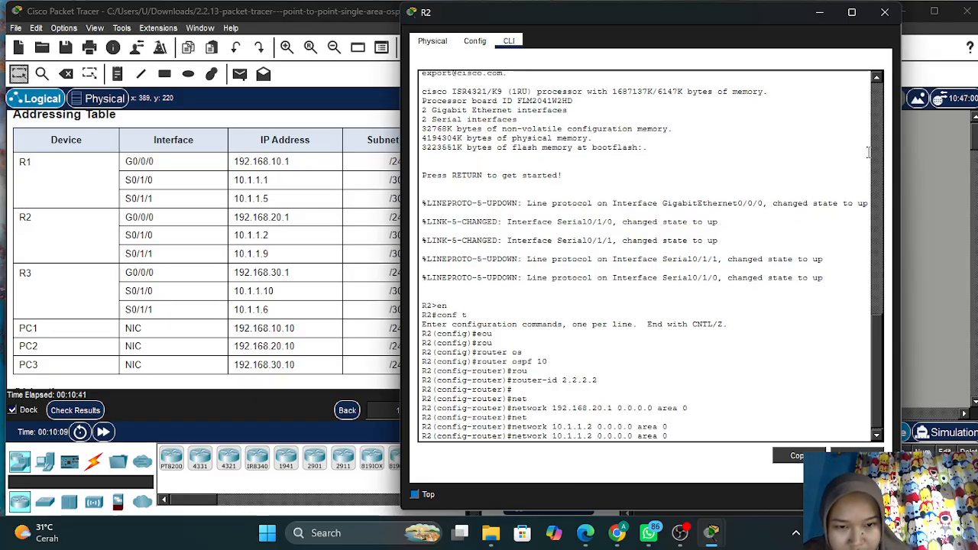
{"action": "key", "text": "Left"}
{"action": "key", "text": "Left"}
{"action": "key", "text": "Left"}
{"action": "key", "text": "Left"}
{"action": "key", "text": "Left"}
{"action": "key", "text": "BackSpace"}
{"action": "type", "text": "9"}
{"action": "key", "text": "Return"}
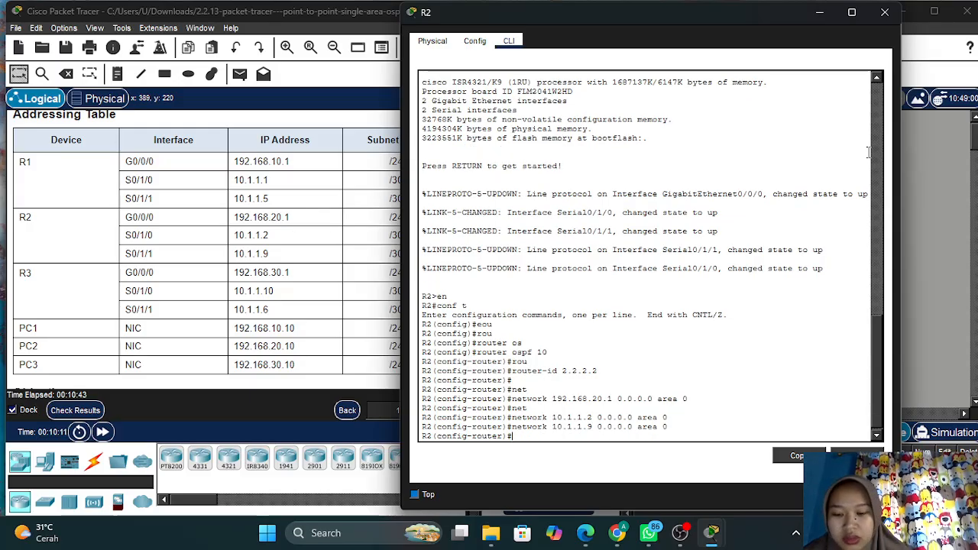
{"action": "left_click", "coordinate": [818, 16]}
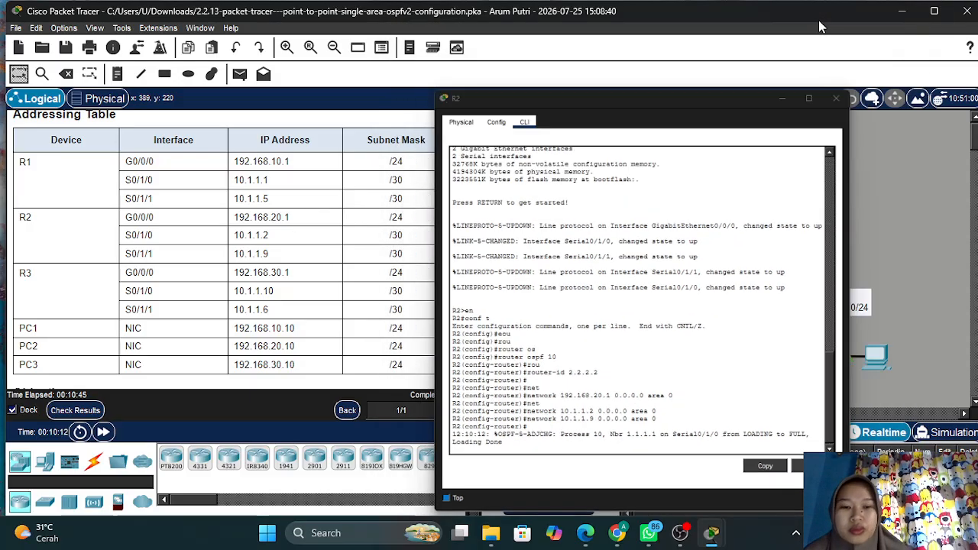
Consult Step 3 and R3's rows in the Addressing Table, open R3's command line, and exit to global configuration mode
{"action": "scroll", "coordinate": [267, 324], "scroll_direction": "down", "scroll_amount": 10}
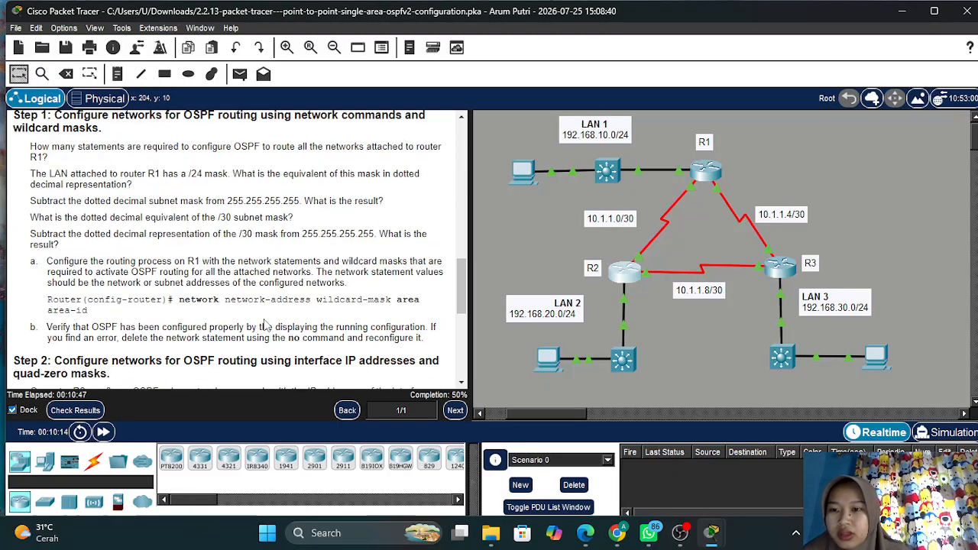
{"action": "scroll", "coordinate": [267, 325], "scroll_direction": "down", "scroll_amount": 1}
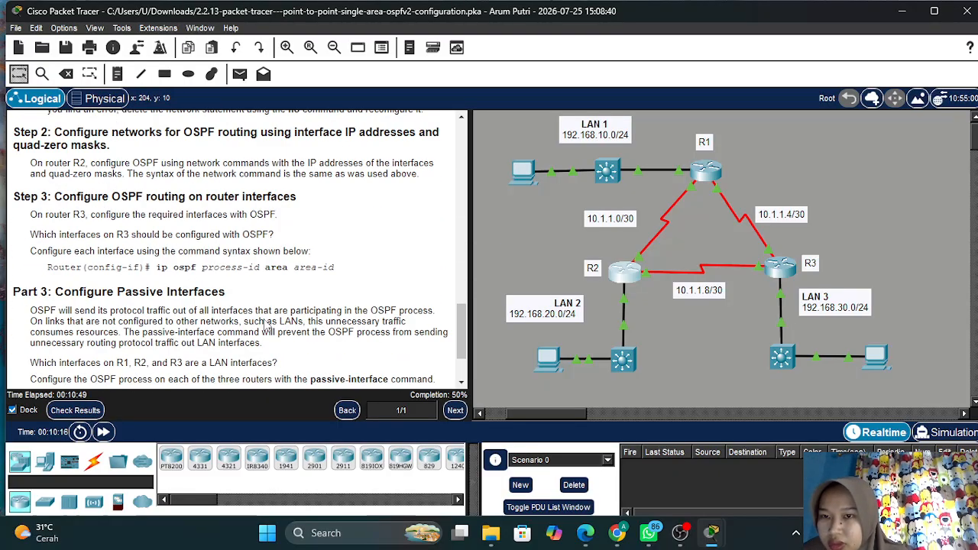
{"action": "scroll", "coordinate": [226, 239], "scroll_direction": "down", "scroll_amount": 1}
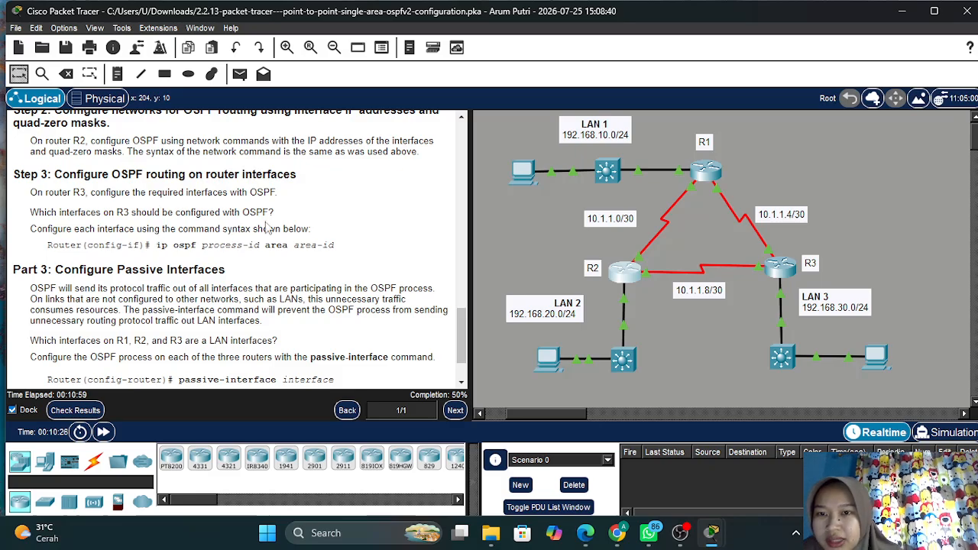
{"action": "scroll", "coordinate": [134, 191], "scroll_direction": "up", "scroll_amount": 15}
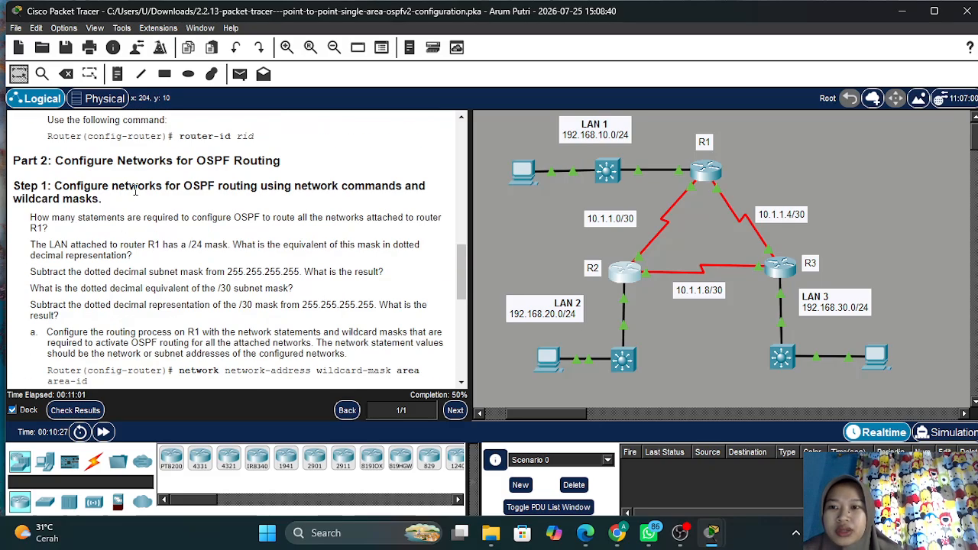
{"action": "scroll", "coordinate": [135, 191], "scroll_direction": "up", "scroll_amount": 2}
{"action": "scroll", "coordinate": [134, 183], "scroll_direction": "down", "scroll_amount": 1}
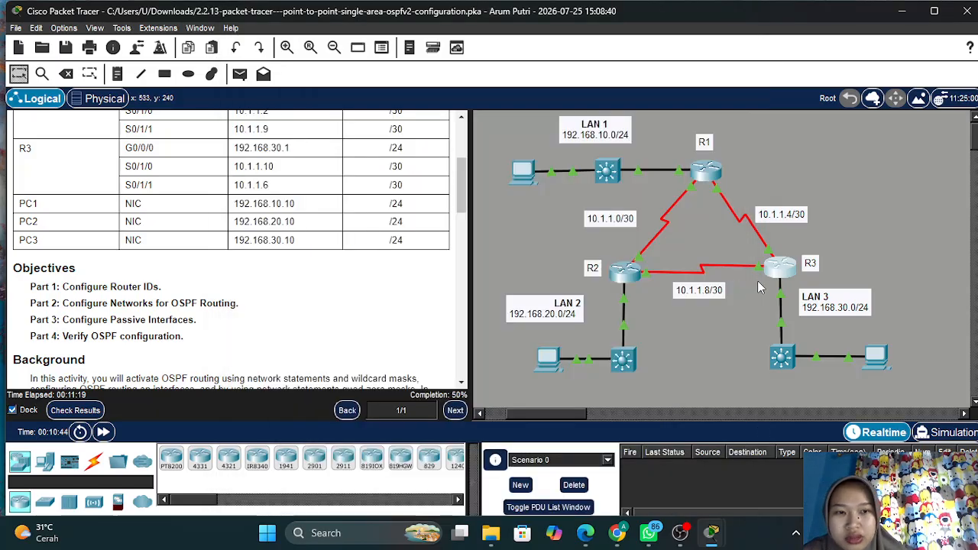
{"action": "left_click", "coordinate": [784, 275]}
{"action": "key", "text": "Return"}
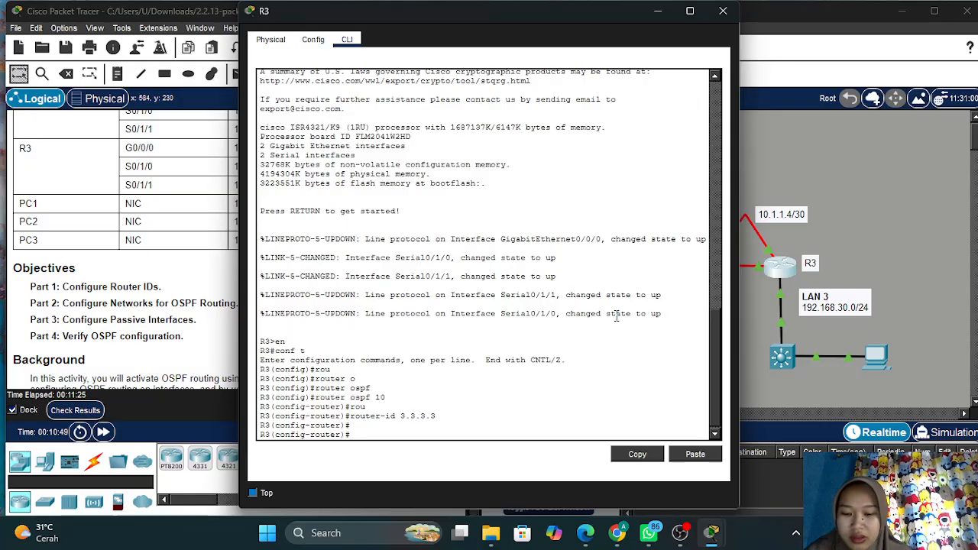
{"action": "type", "text": "ex"}
{"action": "key", "text": "Return"}
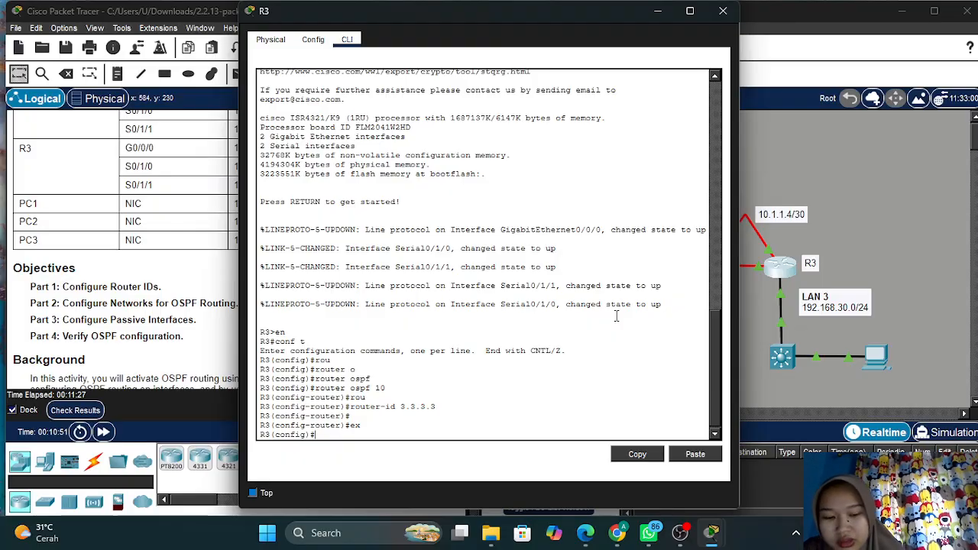
Enable OSPF on R3's interface g0/0/0 with ip ospf 10 area 0
{"action": "type", "text": "int g0"}
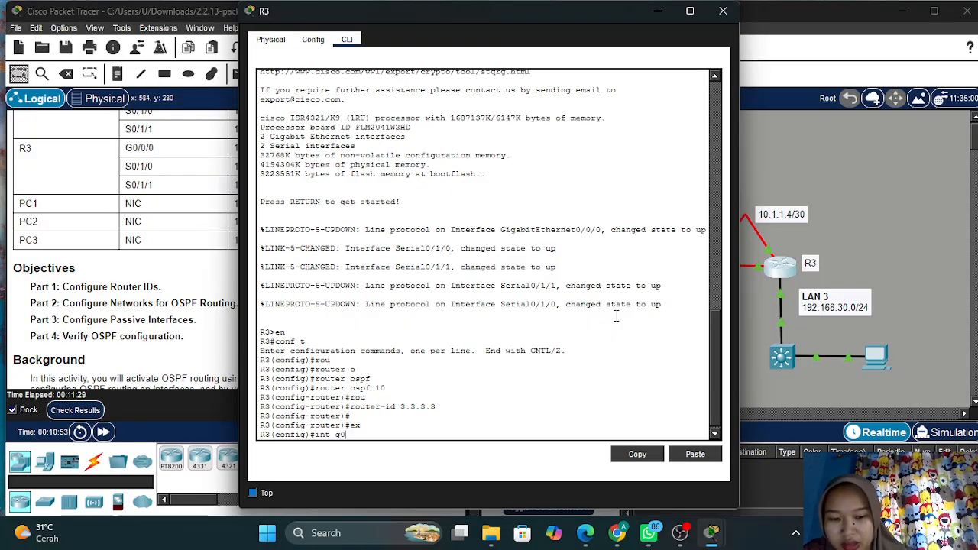
{"action": "type", "text": "/0/0"}
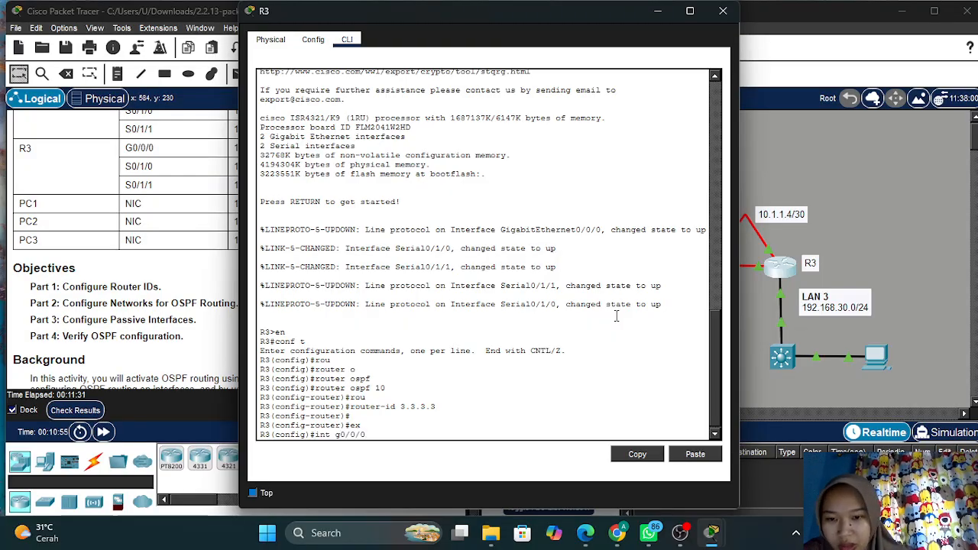
{"action": "key", "text": "Return"}
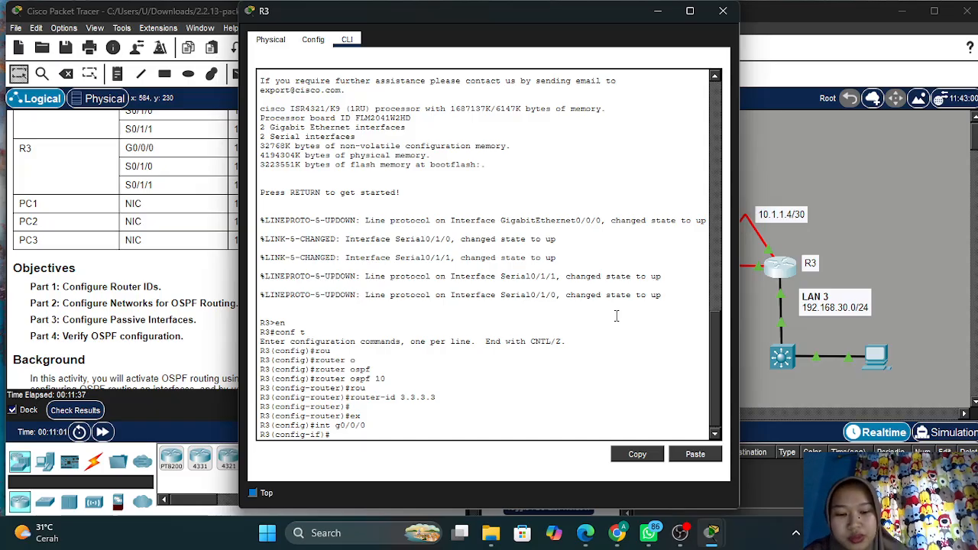
{"action": "type", "text": "ip os"}
{"action": "key", "text": "Tab"}
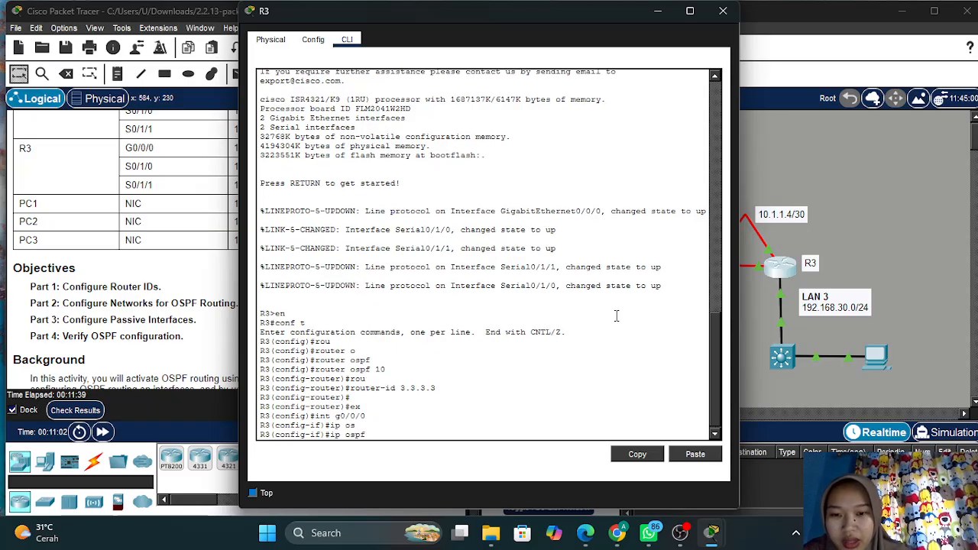
{"action": "type", "text": "10 "}
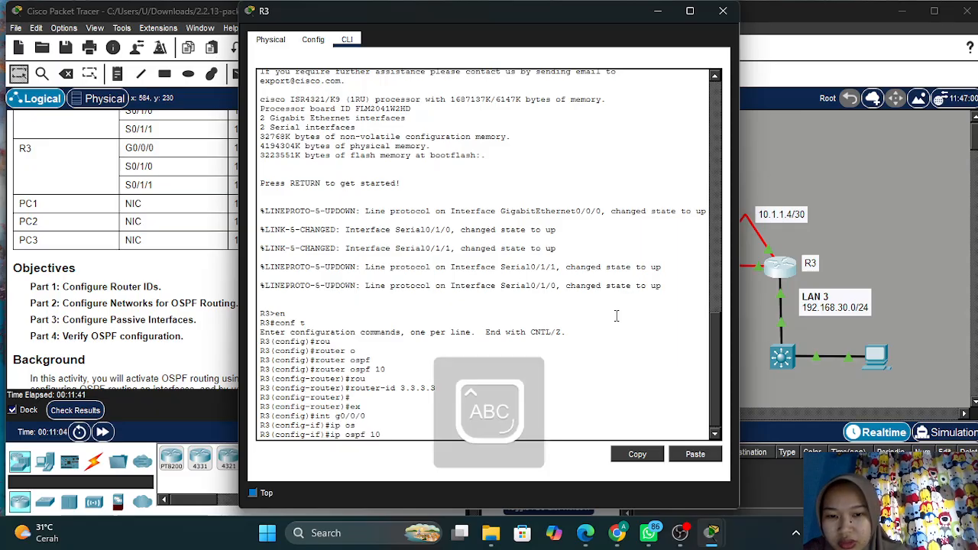
{"action": "type", "text": "area "}
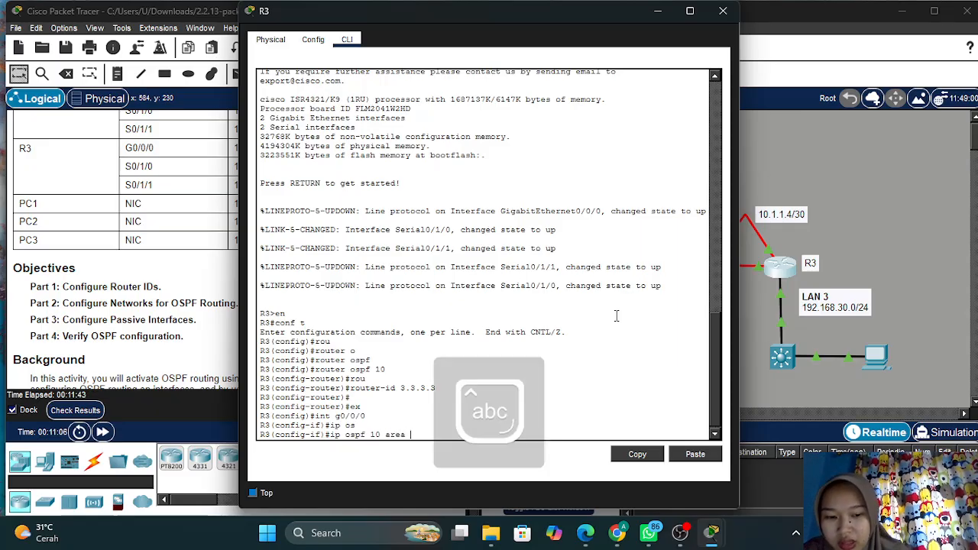
{"action": "type", "text": "0"}
{"action": "key", "text": "Return"}
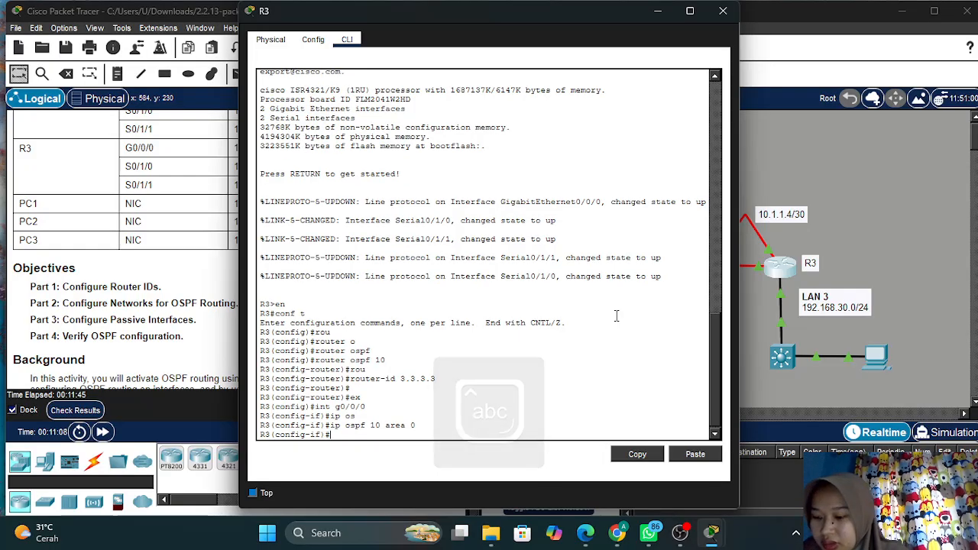
Enter R3's interface s0/1/0 and apply ip ospf 10 area 0 to it
{"action": "type", "text": "int g0/0/0"}
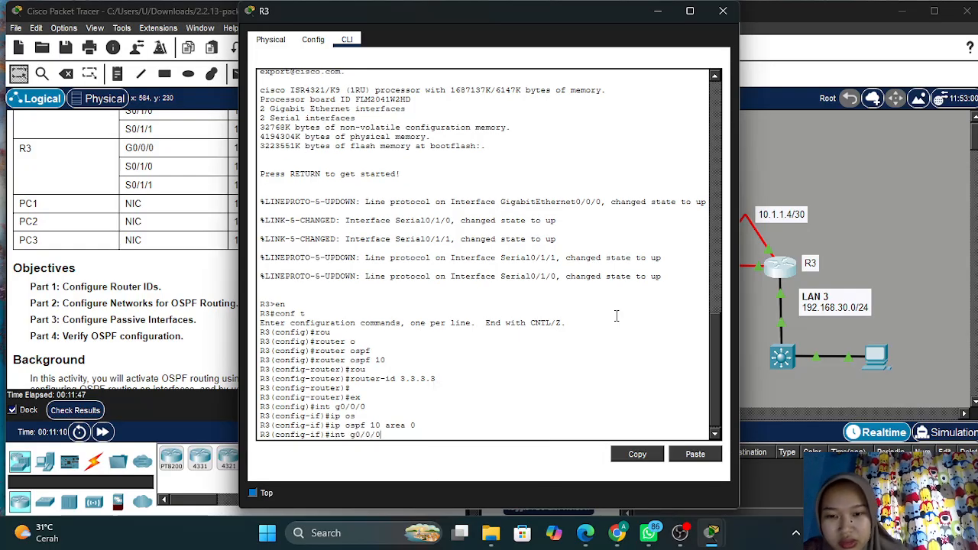
{"action": "key", "text": "BackSpace"}
{"action": "key", "text": "BackSpace"}
{"action": "key", "text": "BackSpace"}
{"action": "key", "text": "BackSpace"}
{"action": "key", "text": "BackSpace"}
{"action": "key", "text": "BackSpace"}
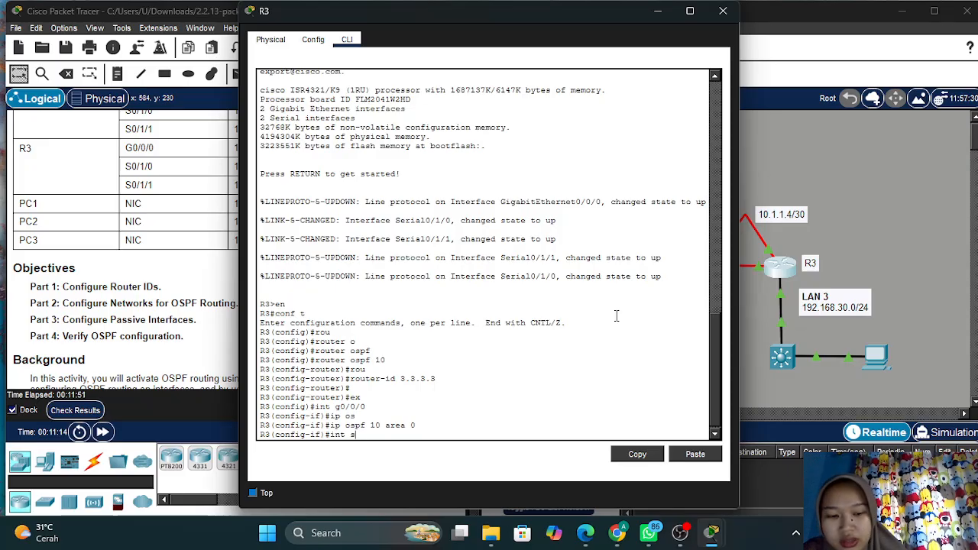
{"action": "type", "text": "0/1/0"}
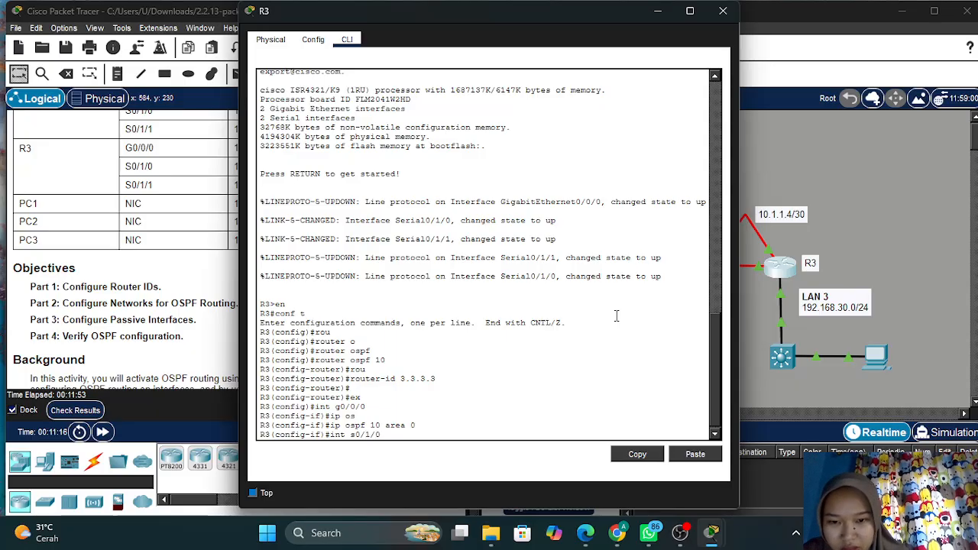
{"action": "key", "text": "Return"}
{"action": "key", "text": "Up"}
{"action": "key", "text": "Up"}
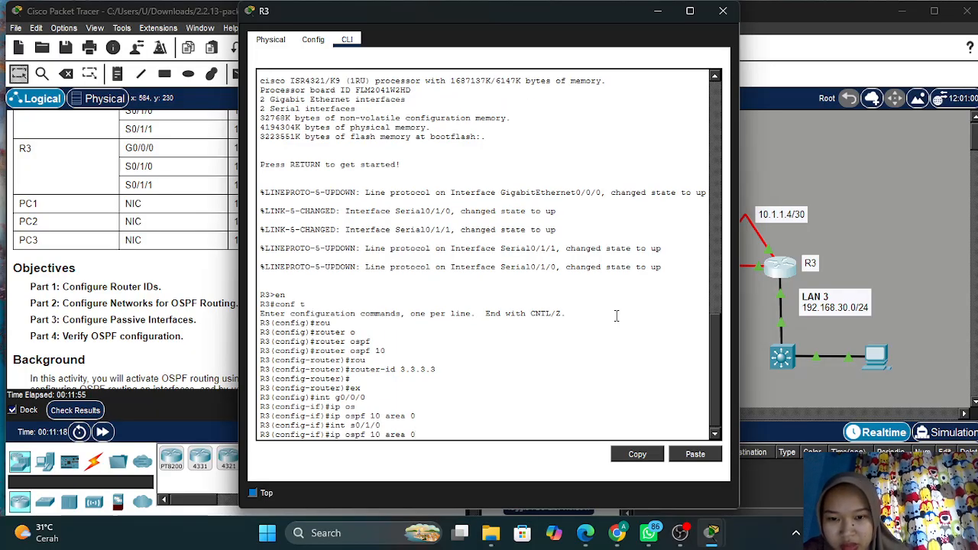
{"action": "key", "text": "Return"}
Apply ip ospf 10 area 0 to R3's interface s0/1/1, and minimize the R3 window
{"action": "key", "text": "Up"}
{"action": "key", "text": "Up"}
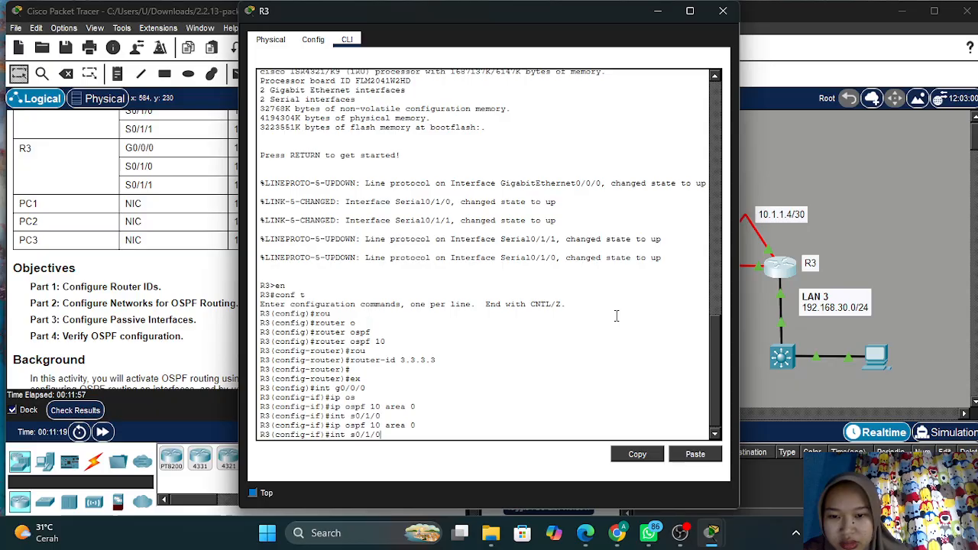
{"action": "key", "text": "Return"}
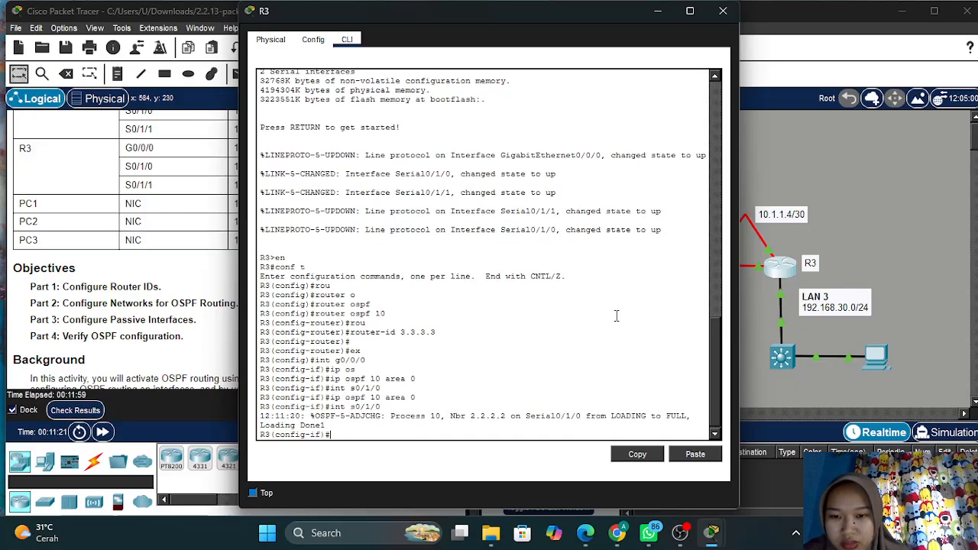
{"action": "key", "text": "Up"}
{"action": "key", "text": "BackSpace"}
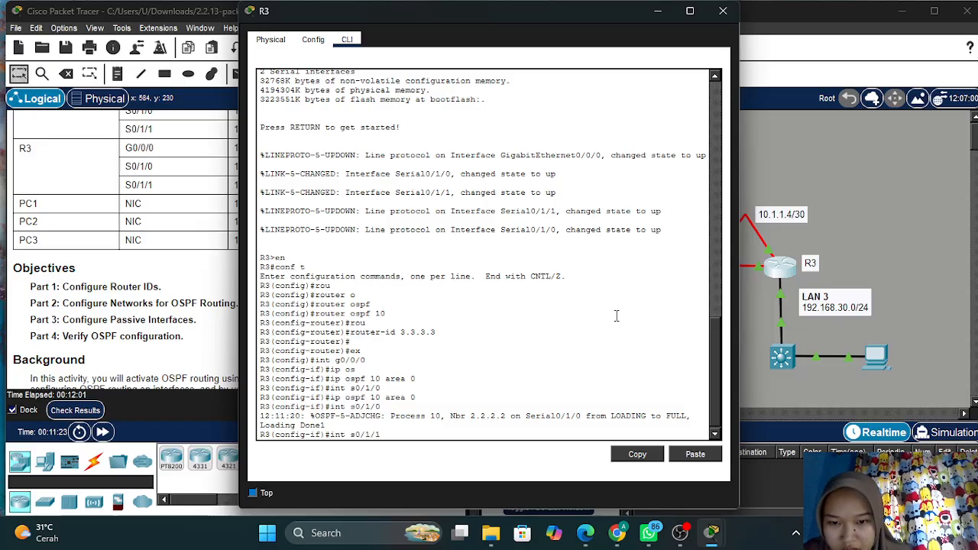
{"action": "type", "text": "1"}
{"action": "key", "text": "Return"}
{"action": "key", "text": "Up"}
{"action": "key", "text": "Up"}
{"action": "key", "text": "Up"}
{"action": "key", "text": "Return"}
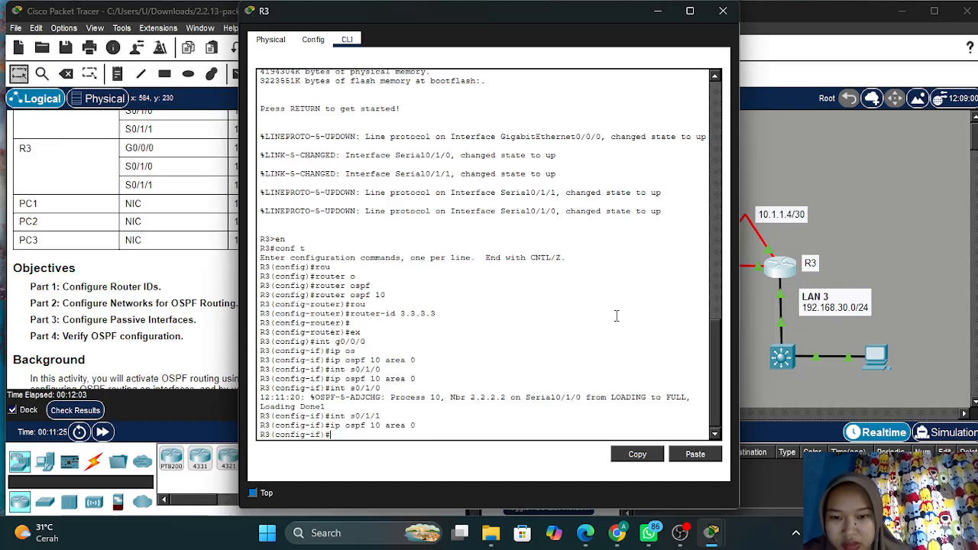
{"action": "left_click", "coordinate": [648, 14]}
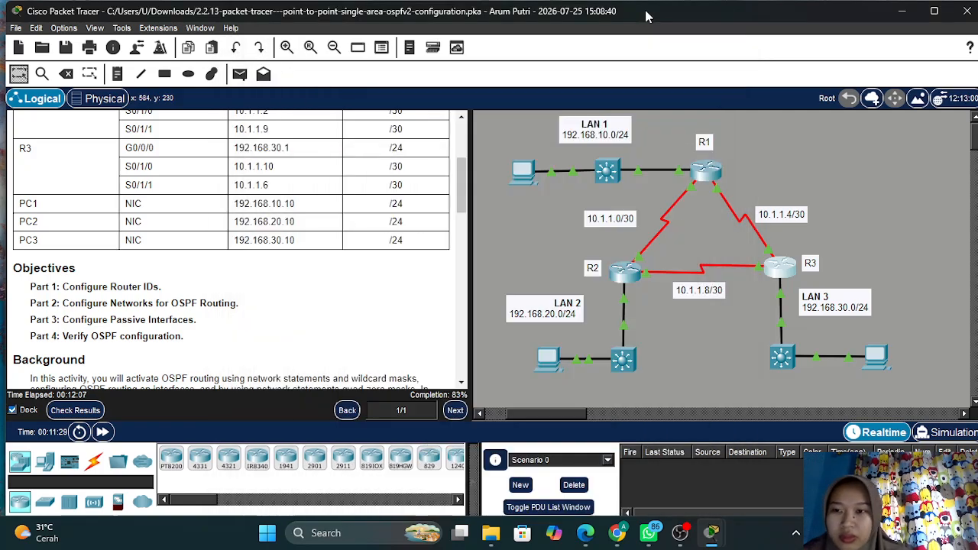
Read the Part 3 passive-interface and Part 4 verification instructions, and bring up R1's command line
{"action": "scroll", "coordinate": [410, 271], "scroll_direction": "down", "scroll_amount": 10}
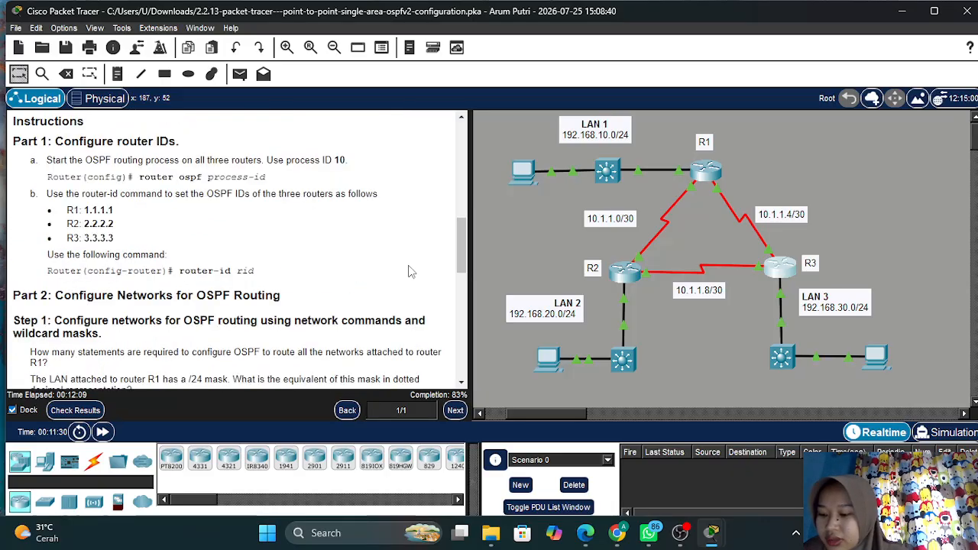
{"action": "scroll", "coordinate": [408, 270], "scroll_direction": "down", "scroll_amount": 10}
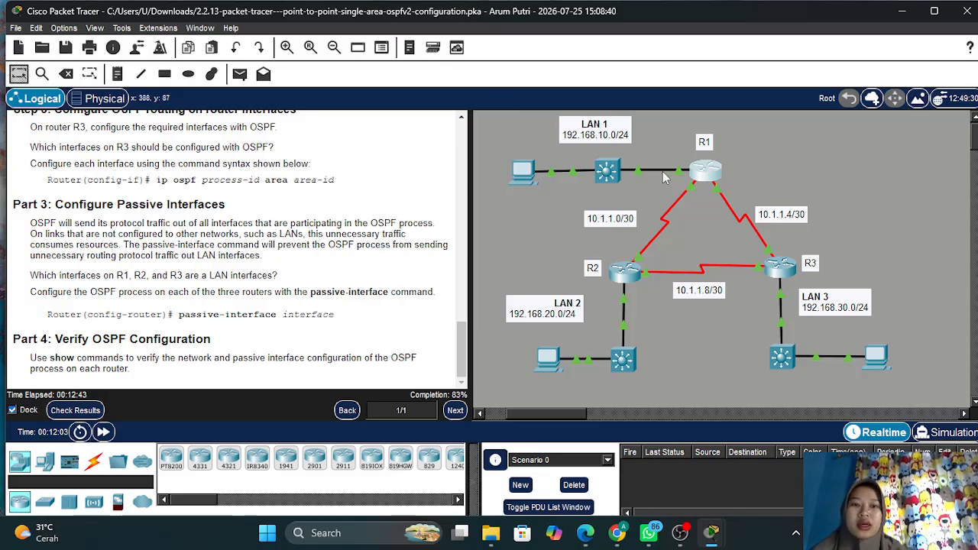
{"action": "left_click", "coordinate": [707, 172]}
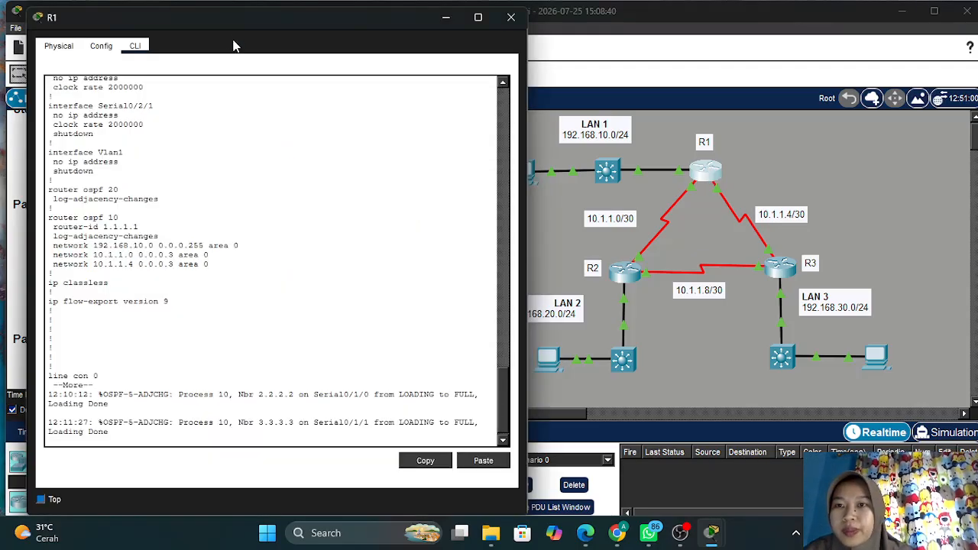
Move R1's window aside and page through the rest of its running configuration back to the privileged prompt
{"action": "left_click_drag", "start_coordinate": [304, 18], "coordinate": [671, 26]}
{"action": "left_click", "coordinate": [681, 224]}
{"action": "key", "text": "Return"}
{"action": "key", "text": "Return"}
{"action": "key", "text": "Return"}
{"action": "key", "text": "Return"}
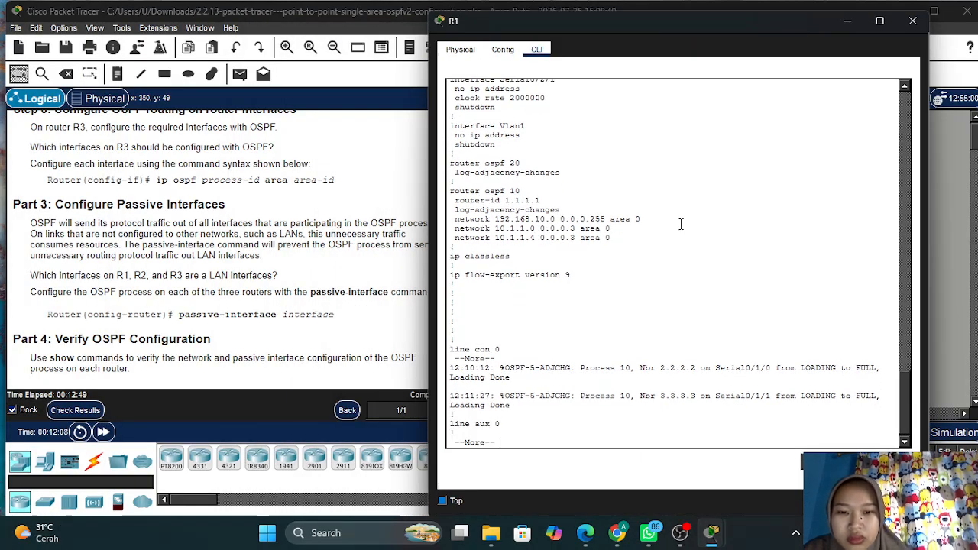
{"action": "key", "text": "Return"}
{"action": "key", "text": "Return"}
{"action": "key", "text": "Return"}
{"action": "key", "text": "Return"}
{"action": "key", "text": "Return"}
{"action": "key", "text": "Return"}
{"action": "key", "text": "Return"}
{"action": "key", "text": "Return"}
{"action": "key", "text": "Return"}
{"action": "key", "text": "Return"}
{"action": "key", "text": "Return"}
{"action": "key", "text": "Return"}
{"action": "key", "text": "Return"}
{"action": "key", "text": "Return"}
{"action": "key", "text": "Return"}
{"action": "key", "text": "Return"}
{"action": "key", "text": "Return"}
{"action": "key", "text": "Return"}
{"action": "key", "text": "Return"}
{"action": "key", "text": "Return"}
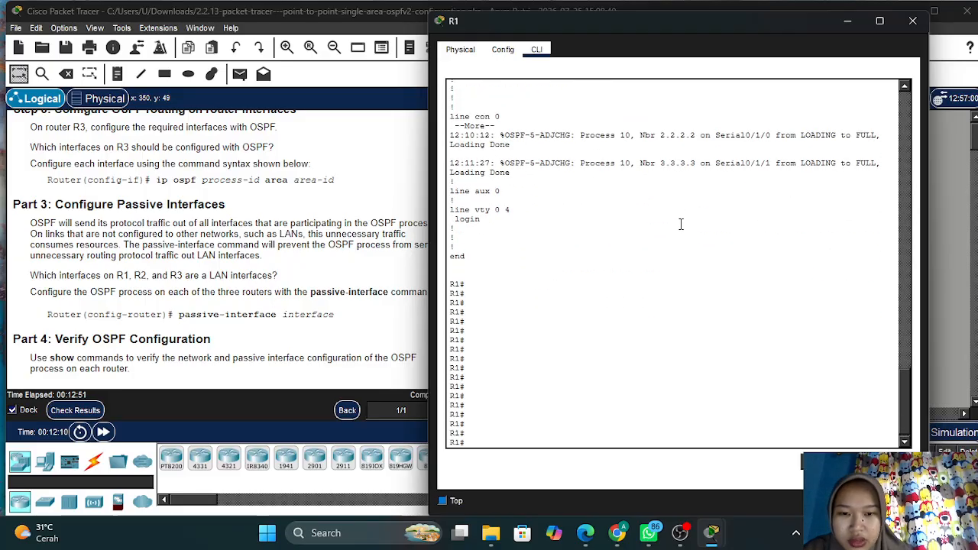
Enter global configuration mode on R1 and open router configuration for OSPF process 10
{"action": "type", "text": "conf t"}
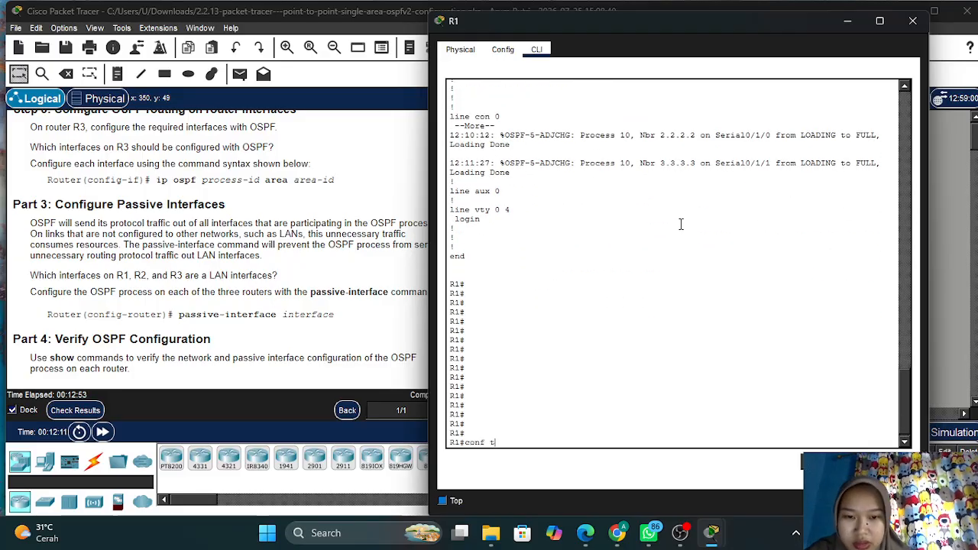
{"action": "key", "text": "Return"}
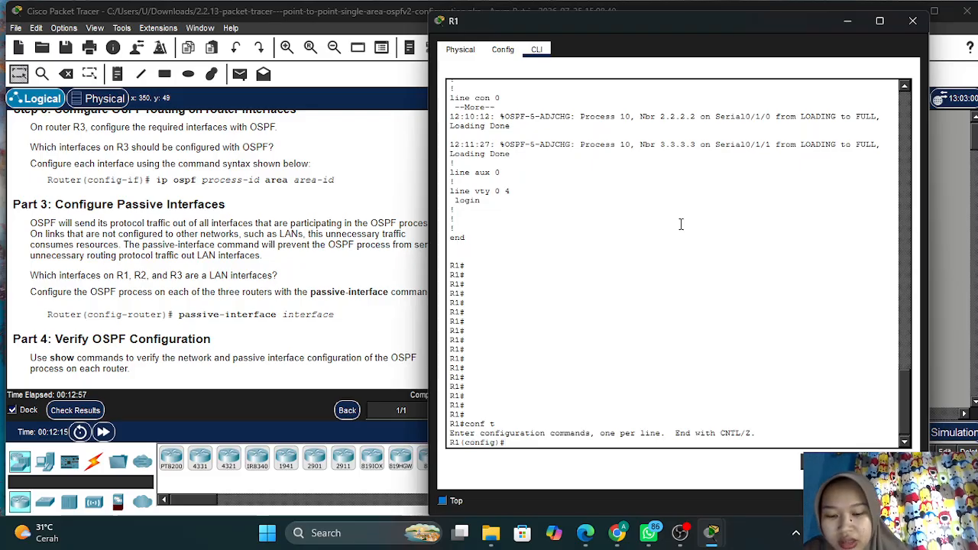
{"action": "type", "text": "rou"}
{"action": "key", "text": "Tab"}
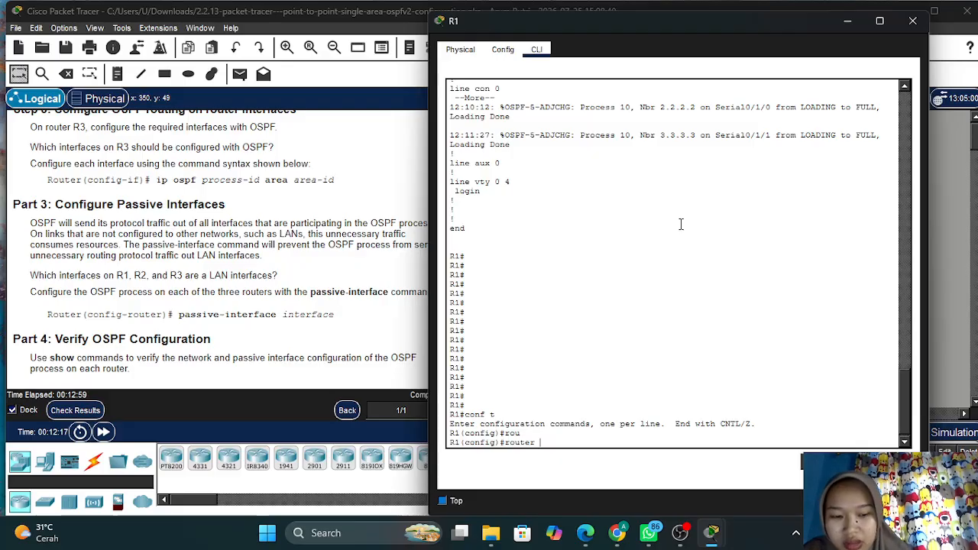
{"action": "type", "text": "os"}
{"action": "key", "text": "Tab"}
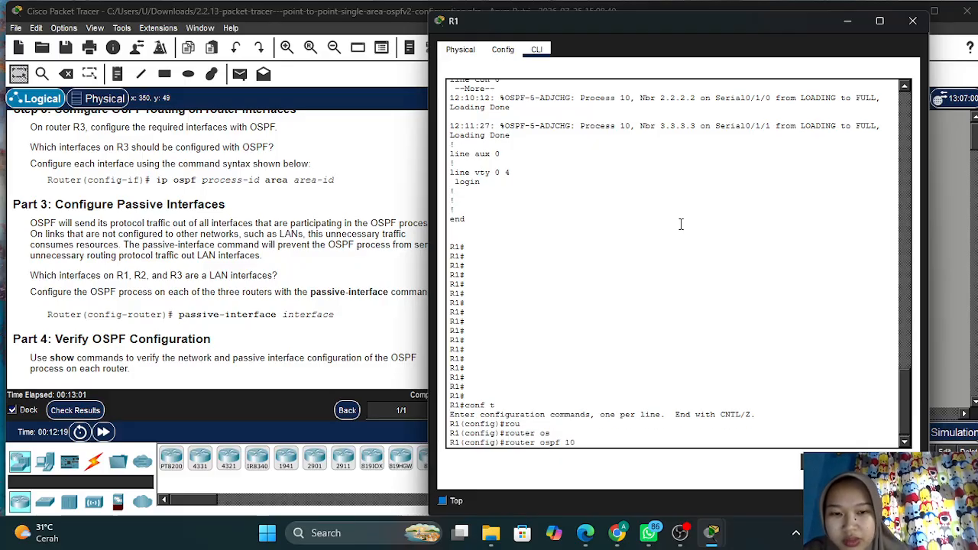
{"action": "type", "text": "10"}
{"action": "key", "text": "Return"}
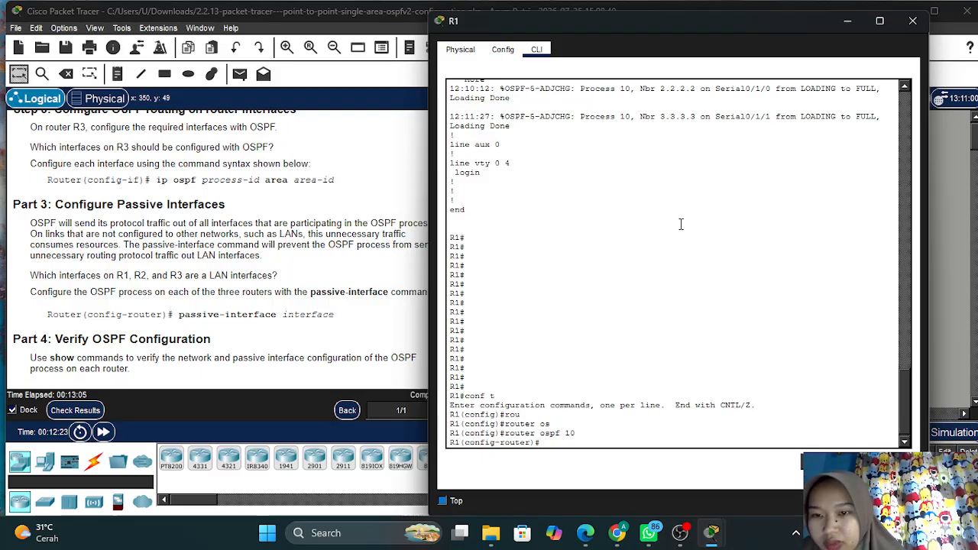
Make g0/0/0 a passive interface in R1's OSPF process, and minimize the R1 window
{"action": "type", "text": "pass"}
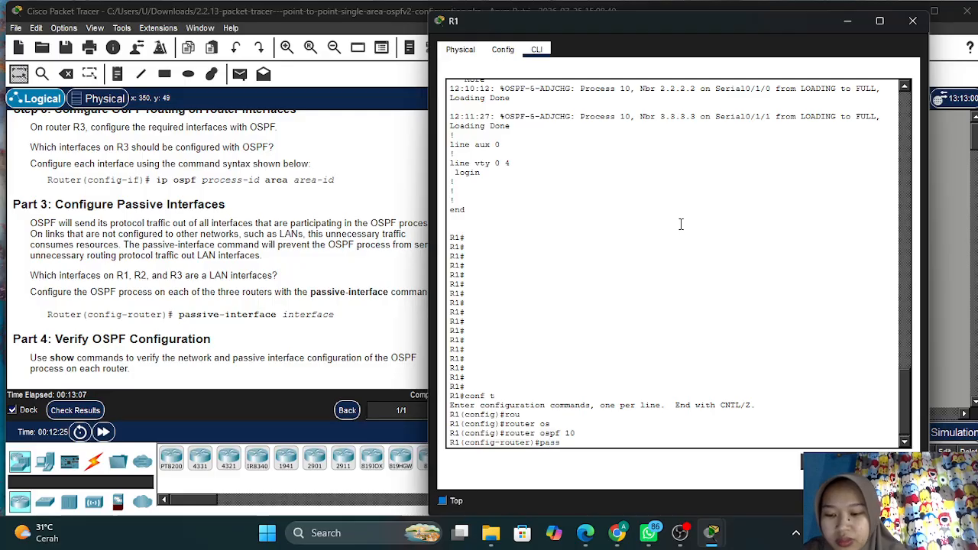
{"action": "key", "text": "Tab"}
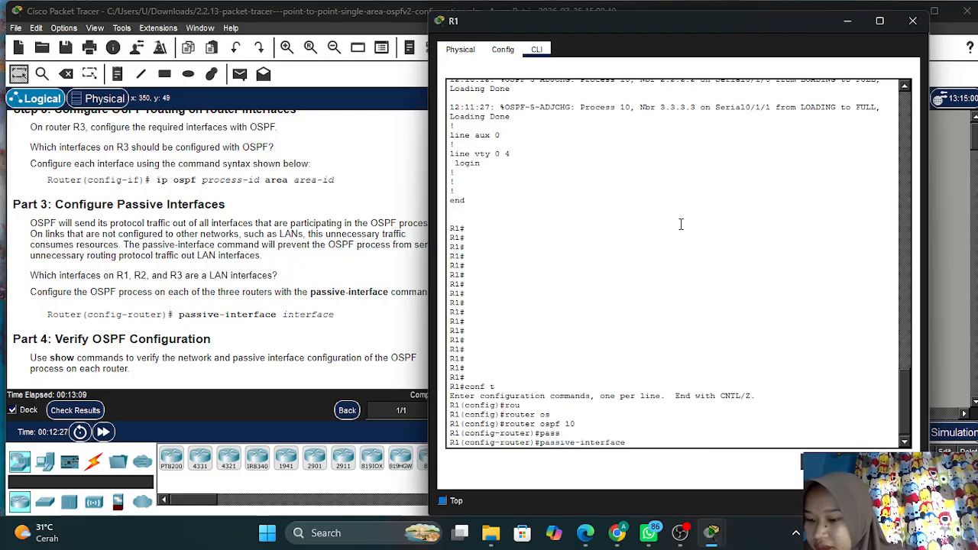
{"action": "type", "text": "g0"}
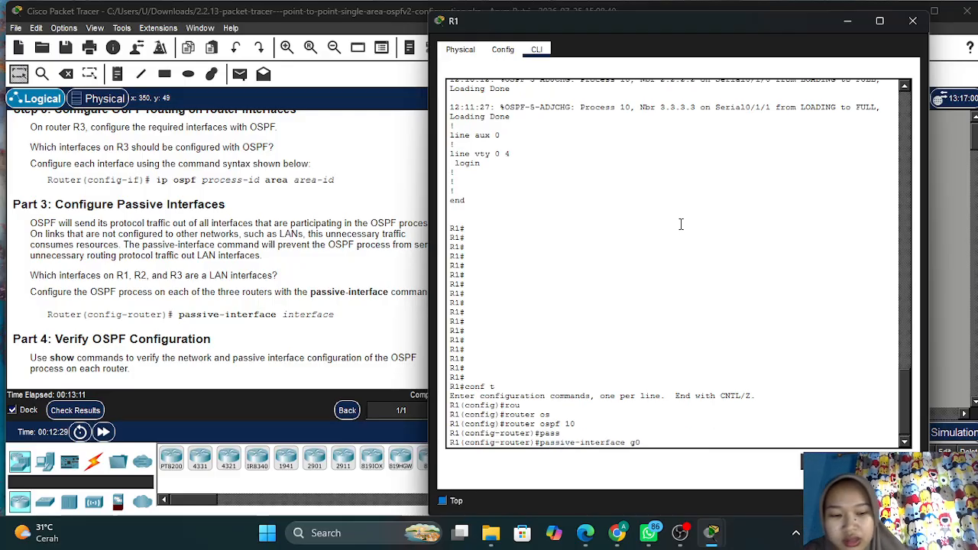
{"action": "type", "text": "/0/0"}
{"action": "key", "text": "Return"}
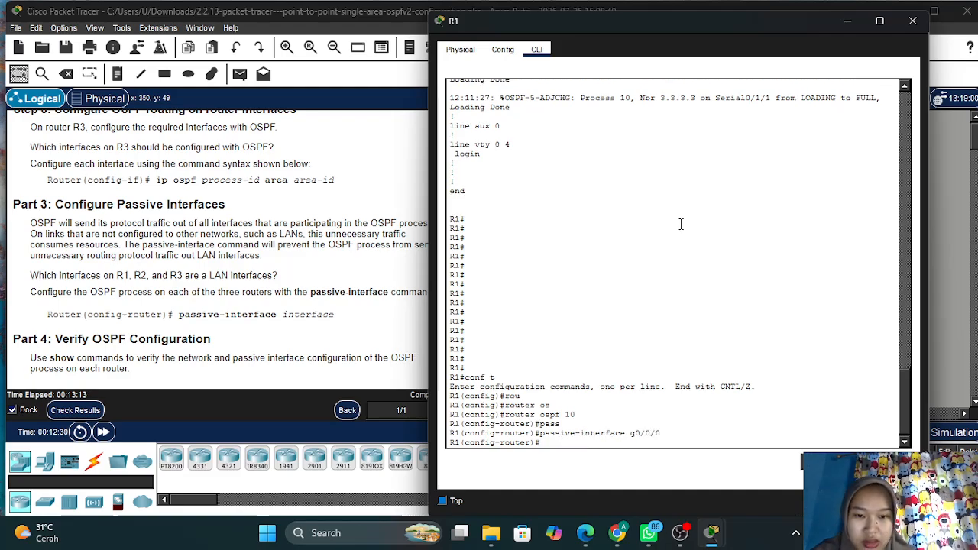
{"action": "left_click", "coordinate": [848, 22]}
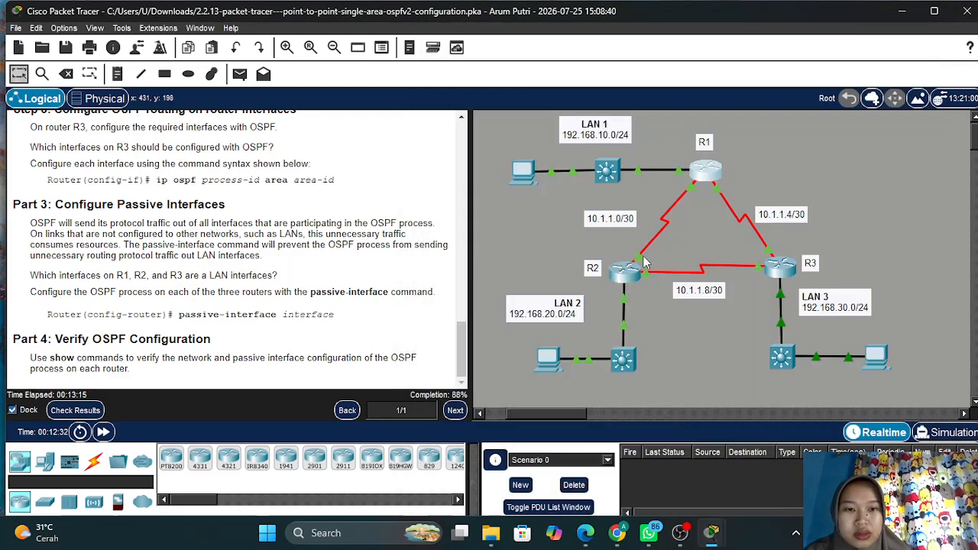
Bring up R2's command line, set g0/0/0 as a passive interface in its OSPF process, and minimize the window
{"action": "left_click", "coordinate": [624, 274]}
{"action": "key", "text": "Return"}
{"action": "key", "text": "Return"}
{"action": "key", "text": "Return"}
{"action": "key", "text": "Return"}
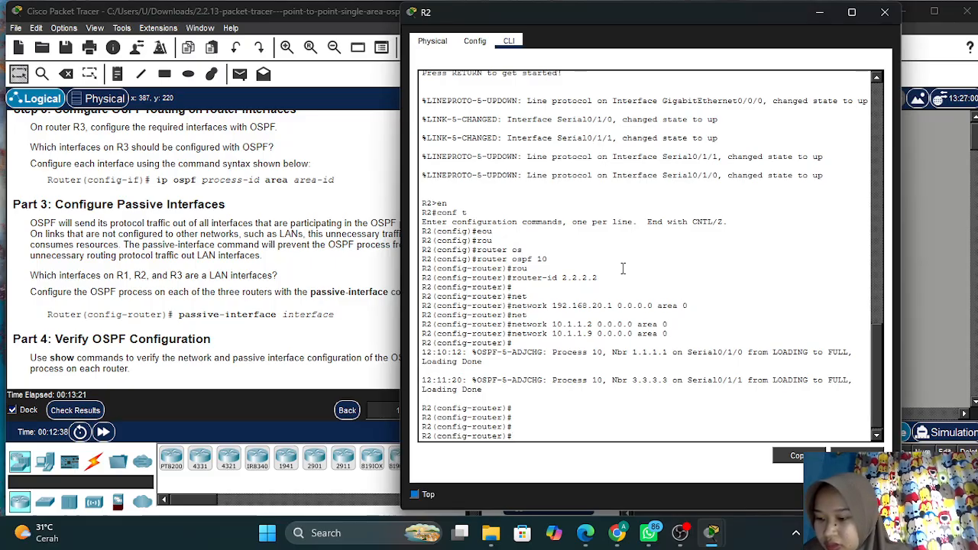
{"action": "type", "text": "pass"}
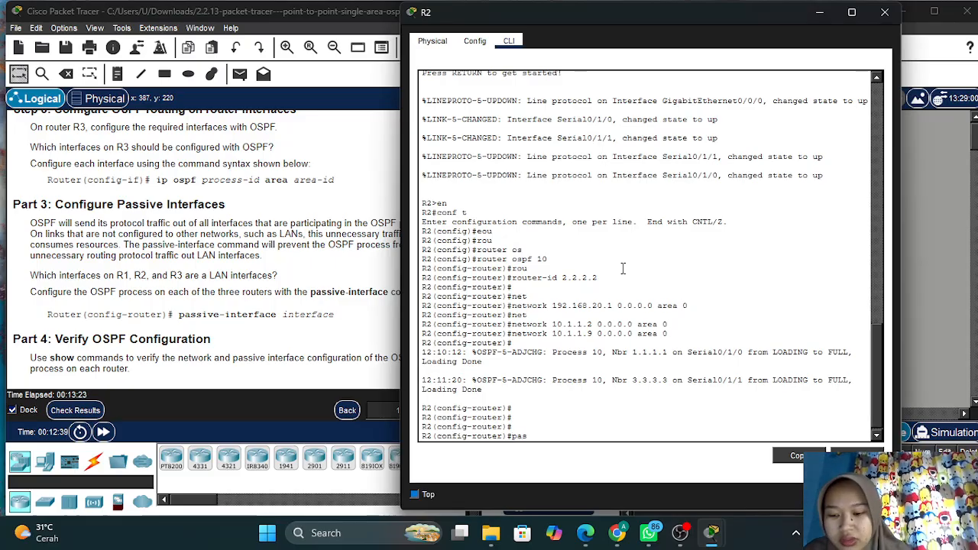
{"action": "key", "text": "Tab"}
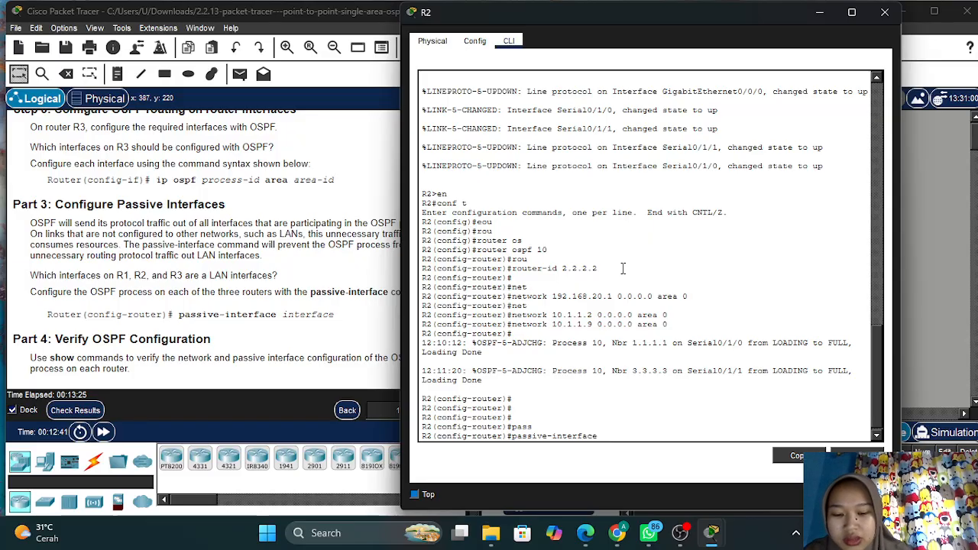
{"action": "type", "text": "g0/0/0"}
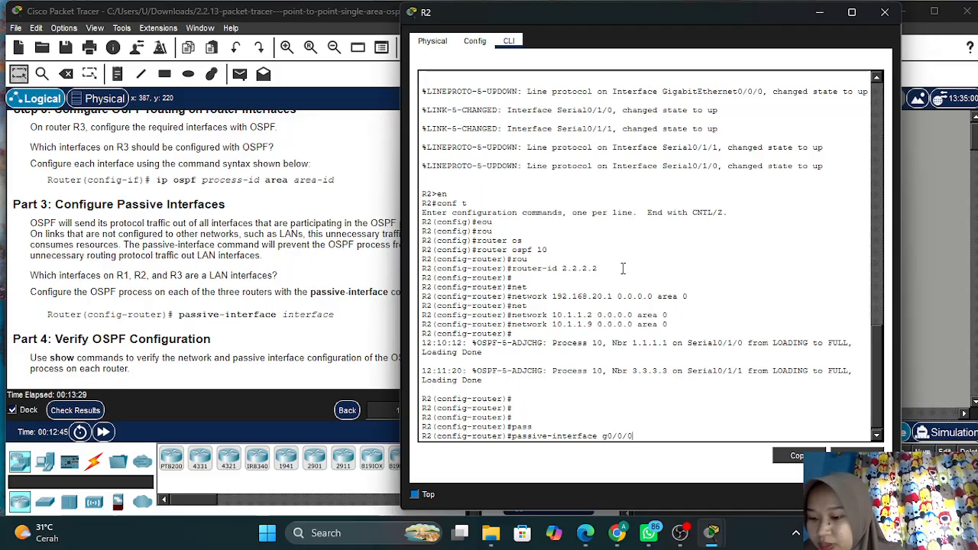
{"action": "key", "text": "Return"}
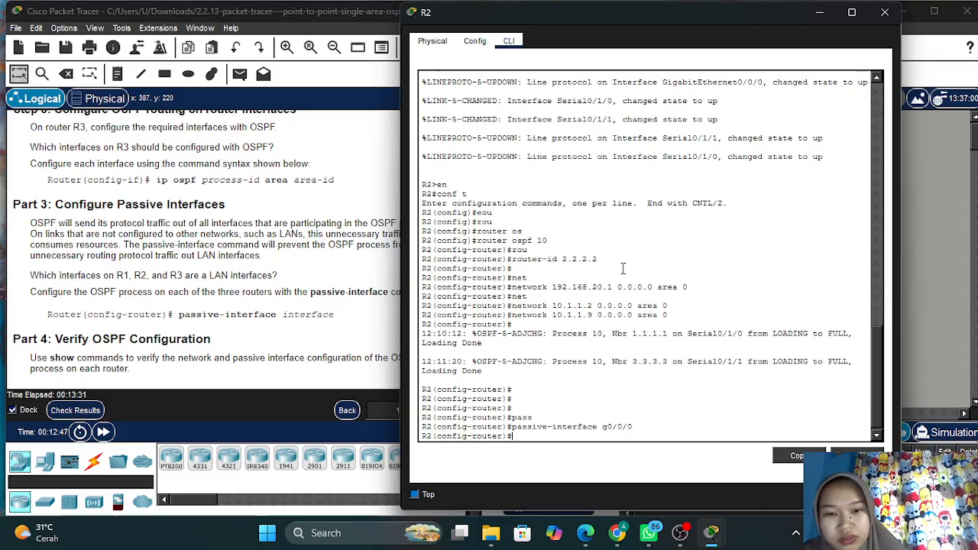
{"action": "left_click", "coordinate": [820, 13]}
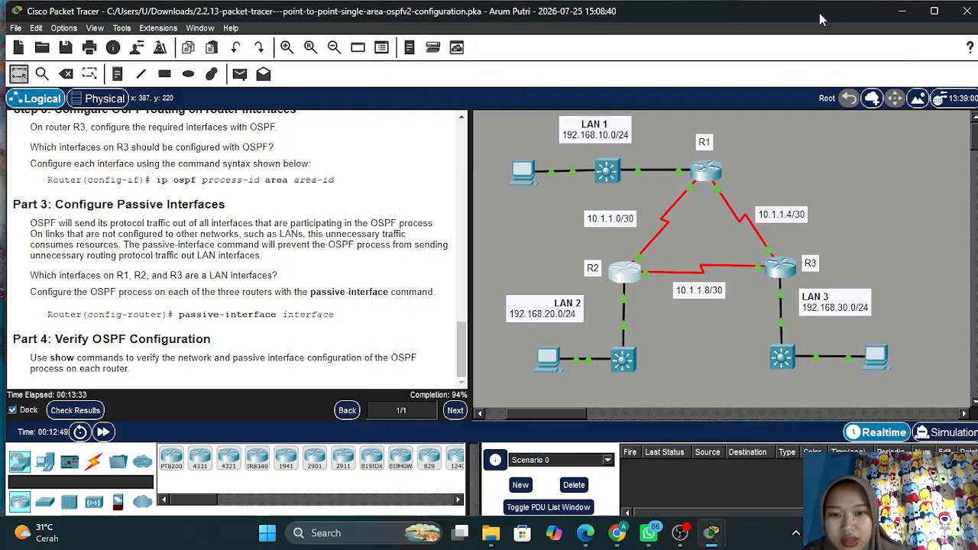
Bring up R3's command line, leave interface configuration, and enter router configuration for OSPF process 10
{"action": "left_click", "coordinate": [792, 269]}
{"action": "key", "text": "Return"}
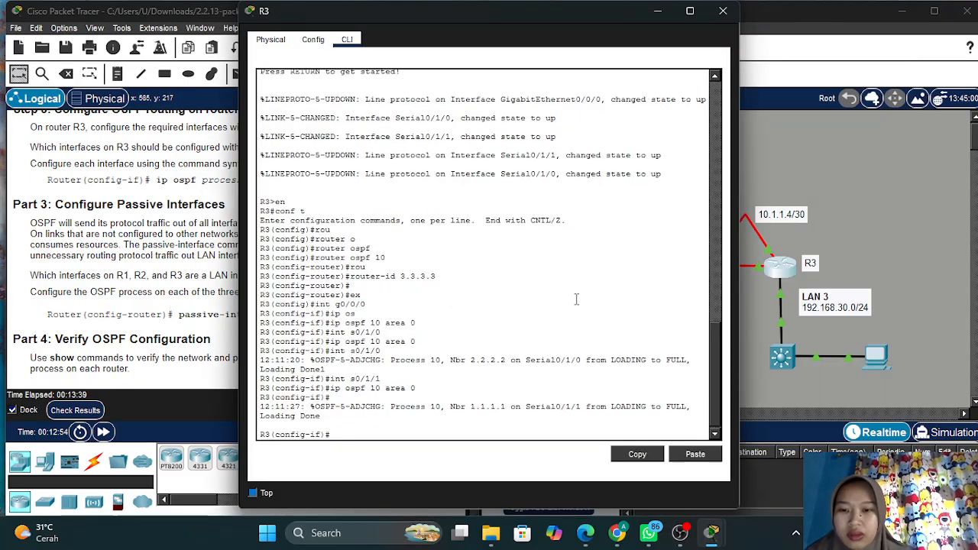
{"action": "key", "text": "Return"}
{"action": "type", "text": "ex"}
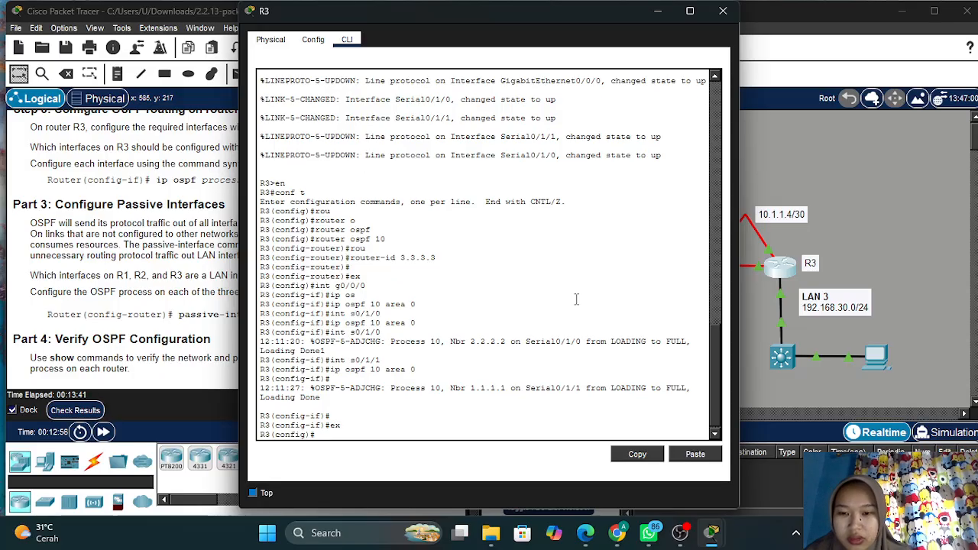
{"action": "key", "text": "Return"}
{"action": "type", "text": "rou"}
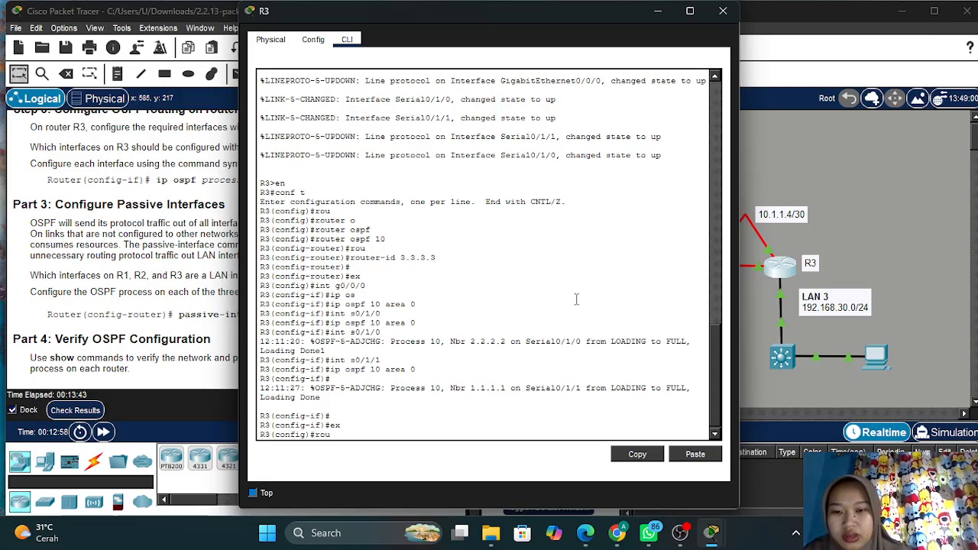
{"action": "key", "text": "Tab"}
{"action": "type", "text": "o"}
{"action": "key", "text": "Tab"}
{"action": "type", "text": "10"}
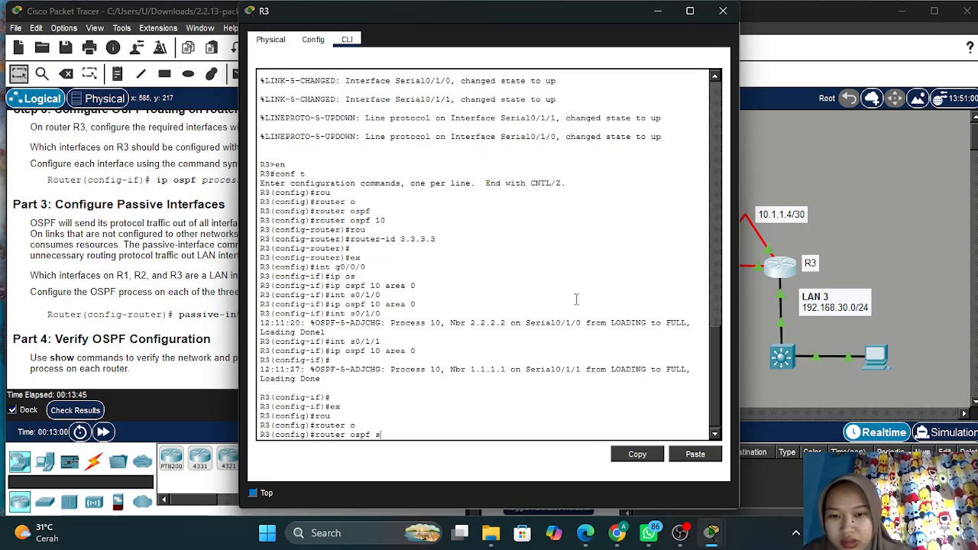
{"action": "key", "text": "Return"}
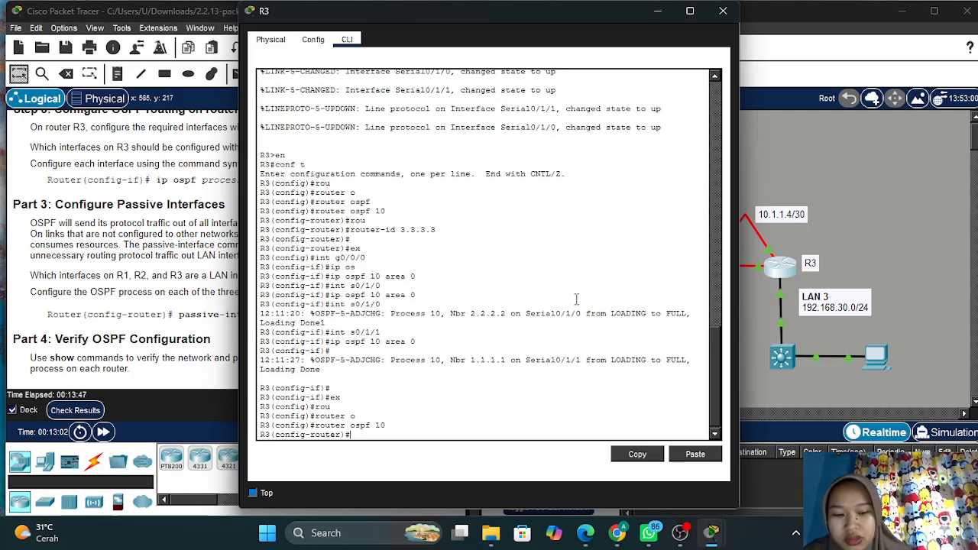
Apply passive-interface g0/0/0 to R3's OSPF process, and minimize the R3 window
{"action": "type", "text": "pass"}
{"action": "key", "text": "Tab"}
{"action": "type", "text": "g"}
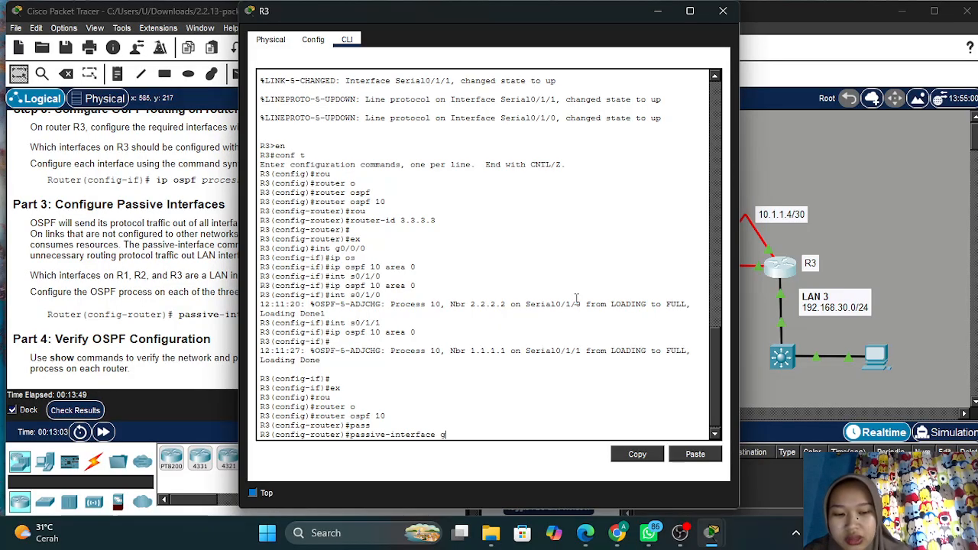
{"action": "type", "text": "0/0/0"}
{"action": "key", "text": "Return"}
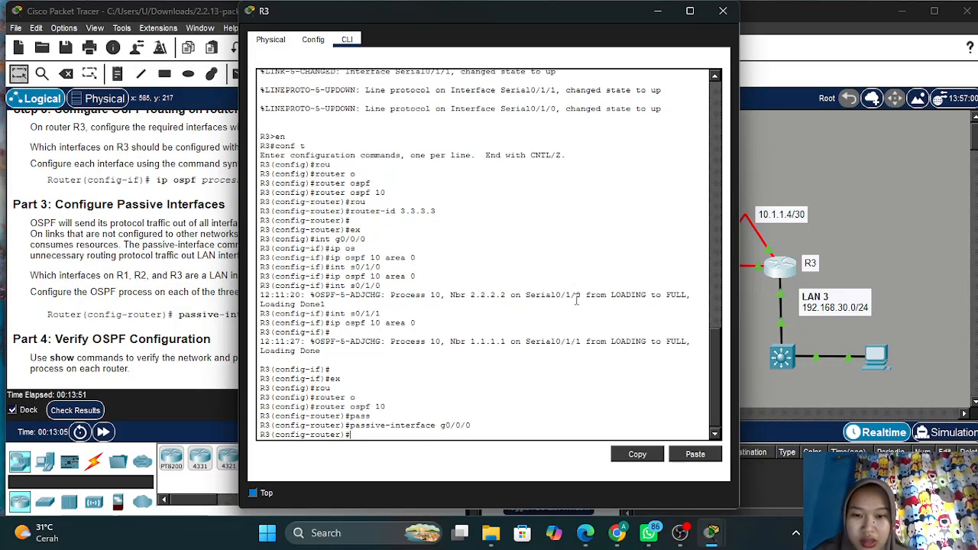
{"action": "left_click", "coordinate": [658, 10]}
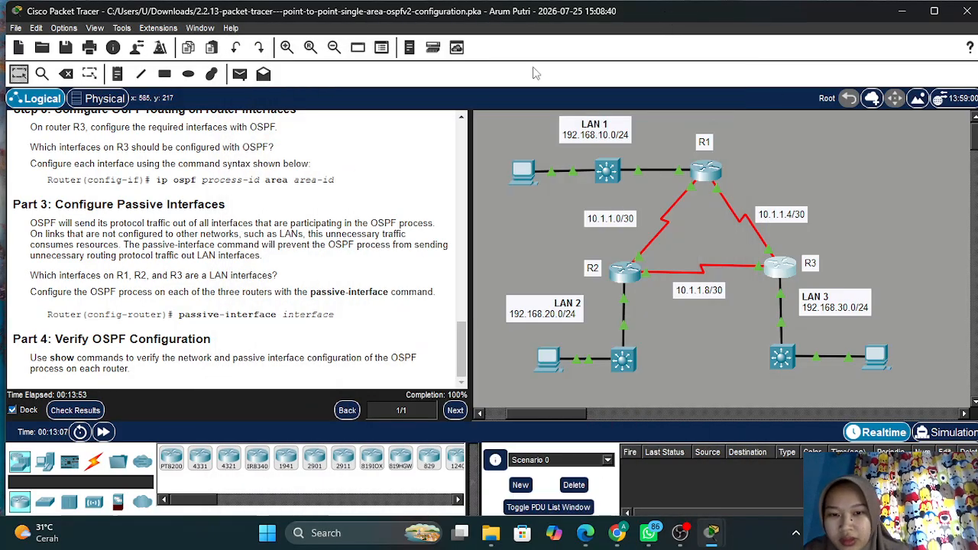
Check the activity results, review the assessment items for R1, R2 and R3, and return to the activity
{"action": "left_click", "coordinate": [101, 413]}
{"action": "left_click", "coordinate": [141, 107]}
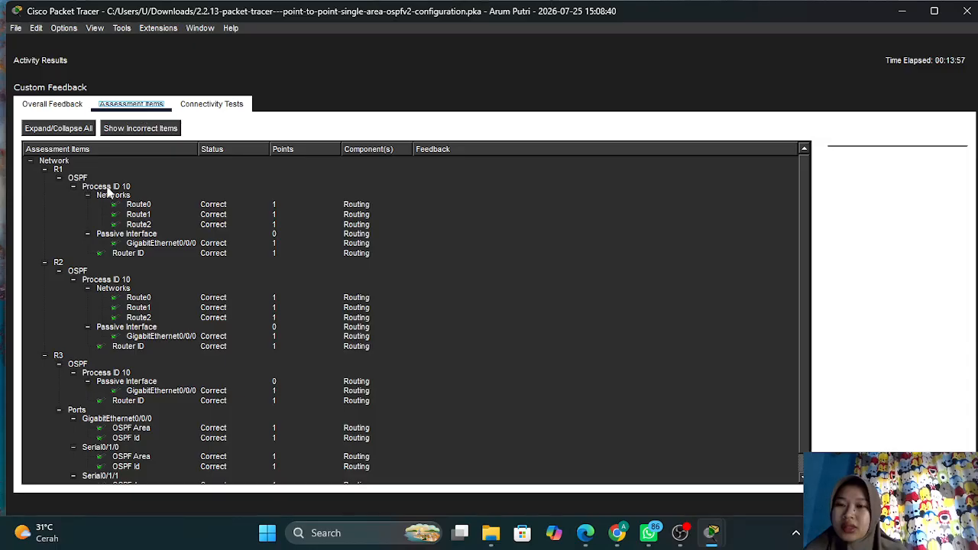
{"action": "scroll", "coordinate": [215, 221], "scroll_direction": "down", "scroll_amount": 1}
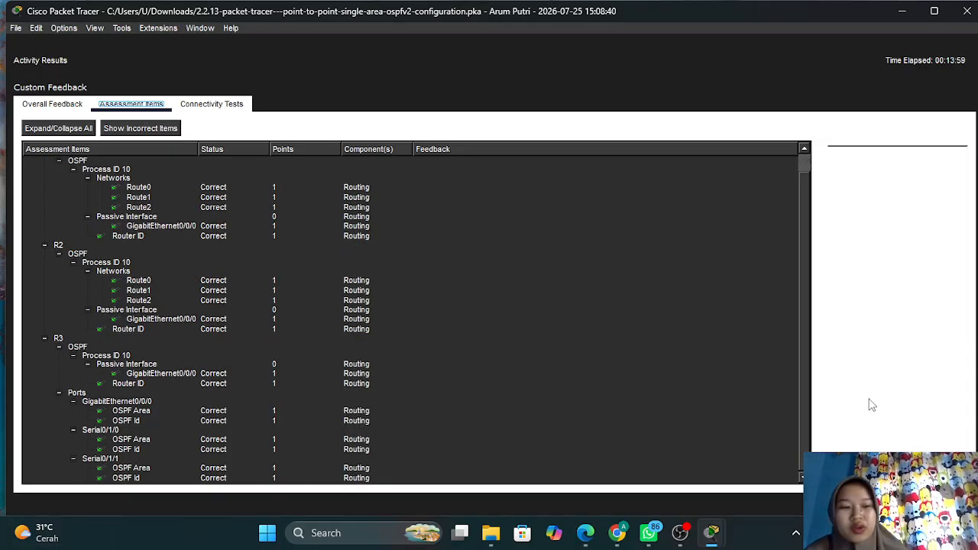
{"action": "left_click", "coordinate": [939, 504]}
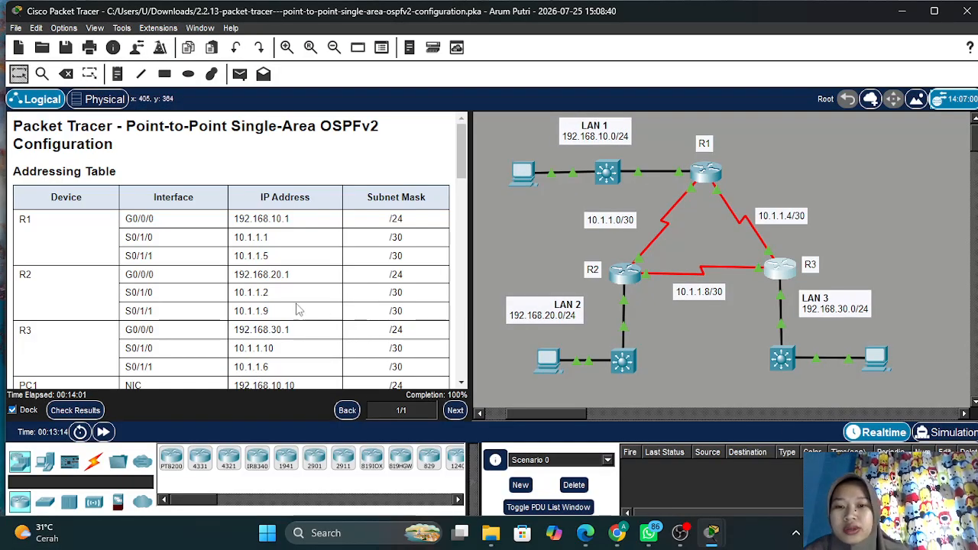
Read the Part 4 verification instructions, reopen R1's command line, and exit from router configuration to privileged EXEC mode
{"action": "scroll", "coordinate": [299, 309], "scroll_direction": "down", "scroll_amount": 15}
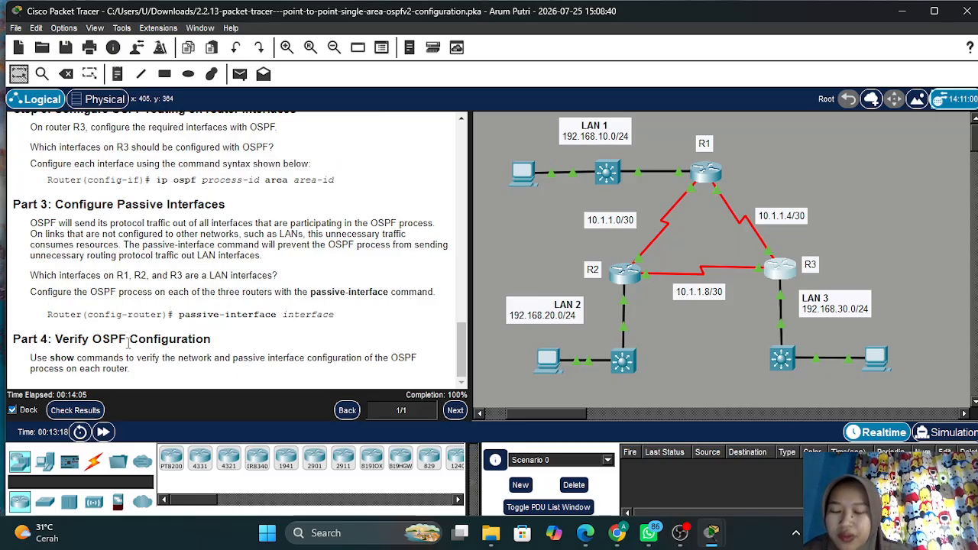
{"action": "left_click", "coordinate": [705, 172]}
{"action": "key", "text": "Return"}
{"action": "key", "text": "Return"}
{"action": "key", "text": "Return"}
{"action": "key", "text": "Return"}
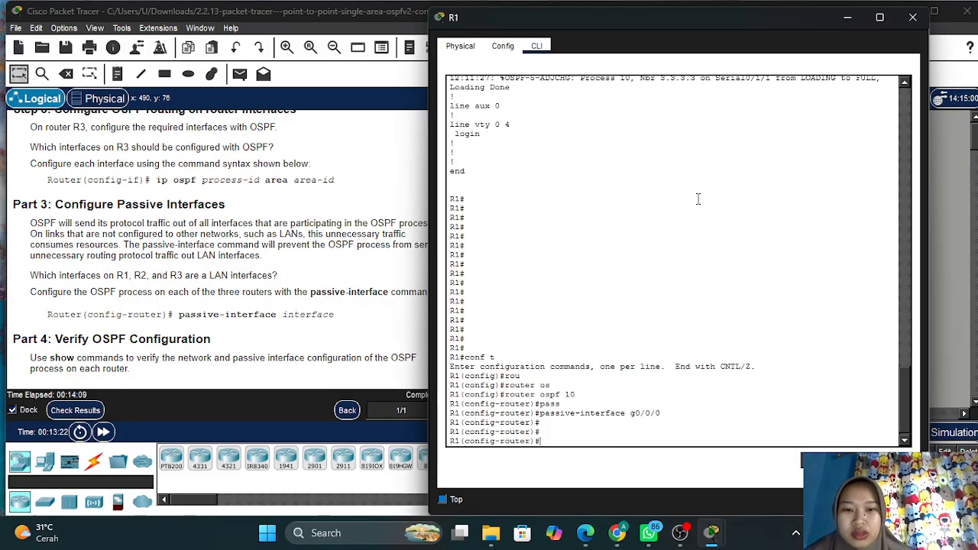
{"action": "type", "text": "ex"}
{"action": "key", "text": "Return"}
{"action": "type", "text": "ex"}
{"action": "key", "text": "Return"}
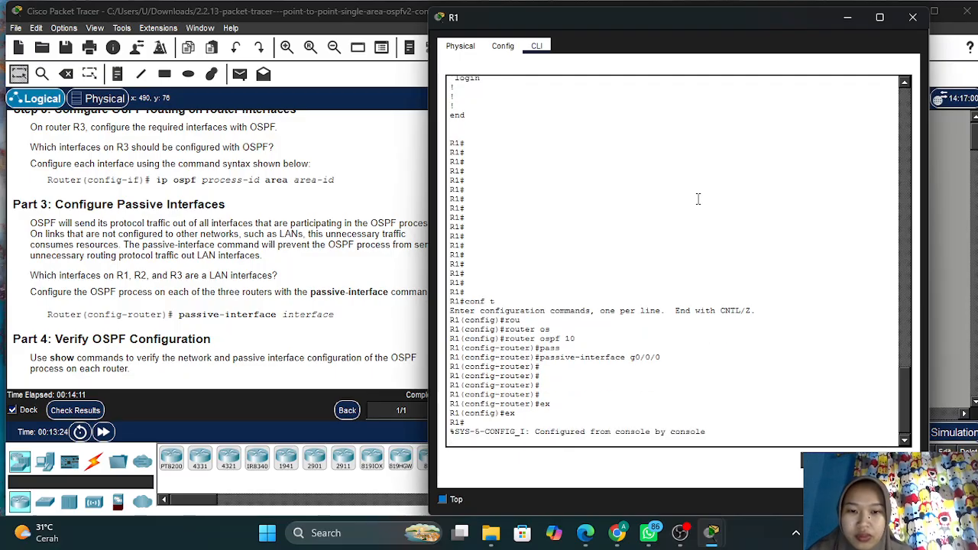
{"action": "type", "text": "e"}
{"action": "key", "text": "Return"}
{"action": "key", "text": "Return"}
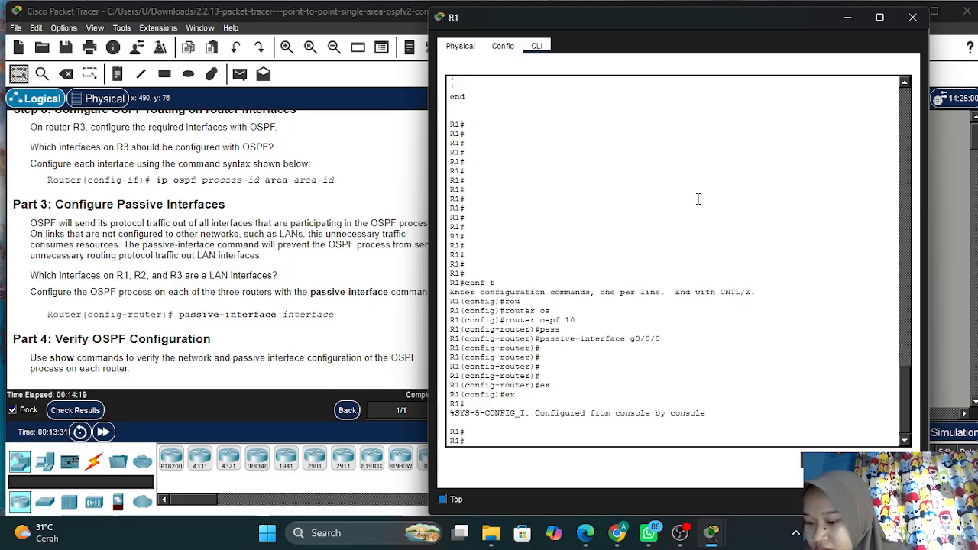
Run show ip protocols on R1, page through the full output, and check the passive interface entry under OSPF process 10
{"action": "type", "text": "sh"}
{"action": "key", "text": "Tab"}
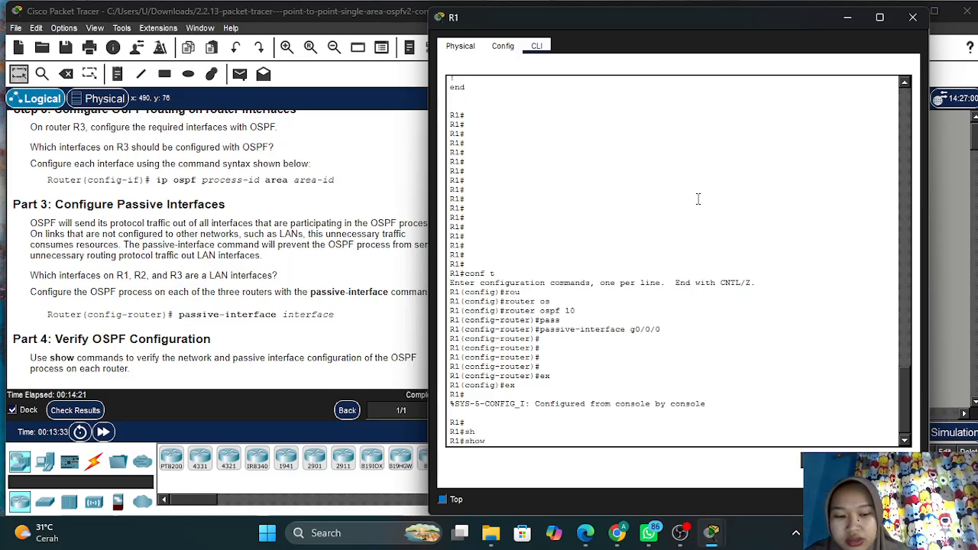
{"action": "type", "text": "ip pr"}
{"action": "key", "text": "Tab"}
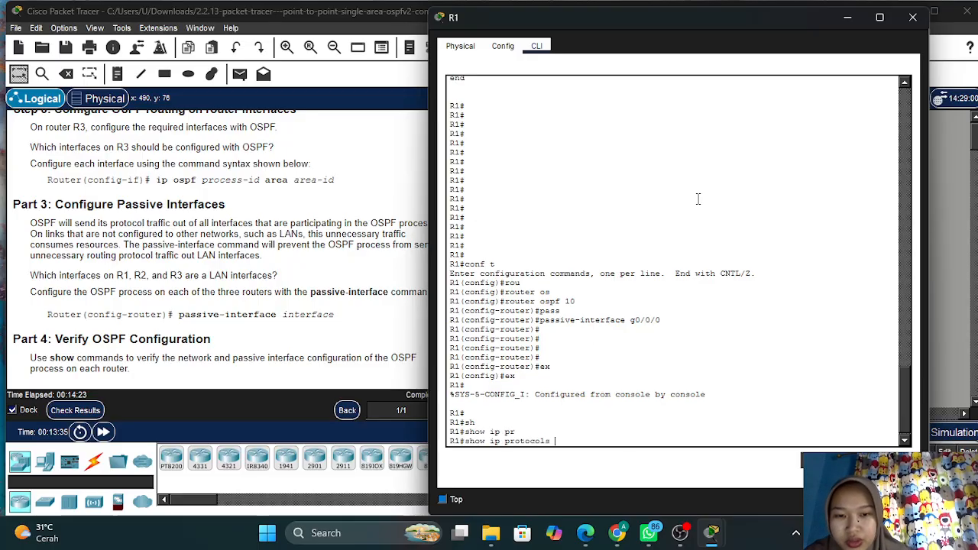
{"action": "key", "text": "Return"}
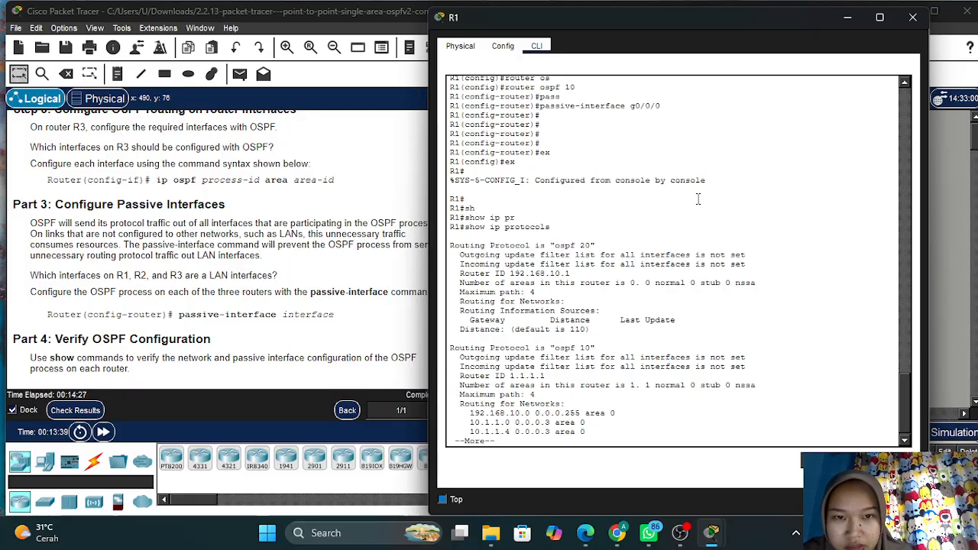
{"action": "key", "text": "space"}
{"action": "key", "text": "Return"}
{"action": "key", "text": "Return"}
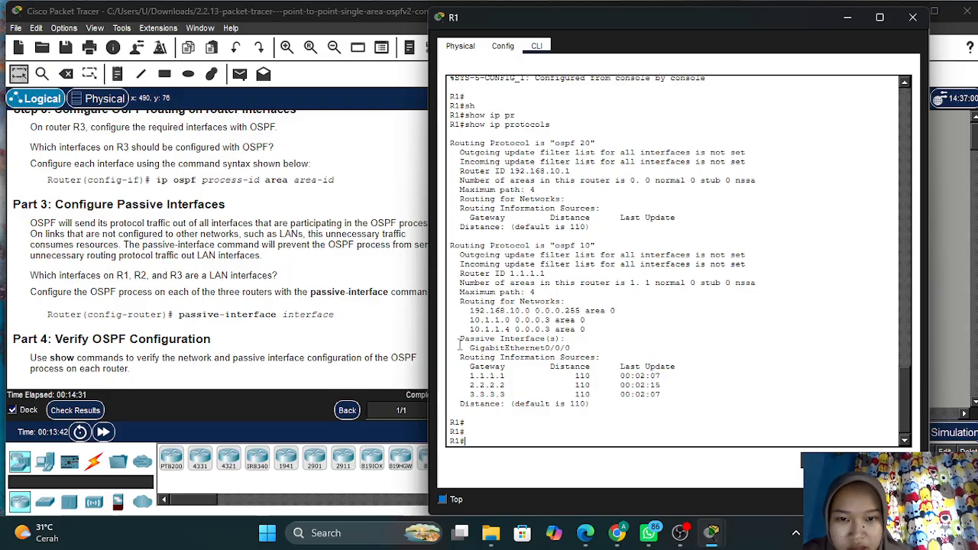
{"action": "left_click_drag", "start_coordinate": [460, 340], "coordinate": [581, 342]}
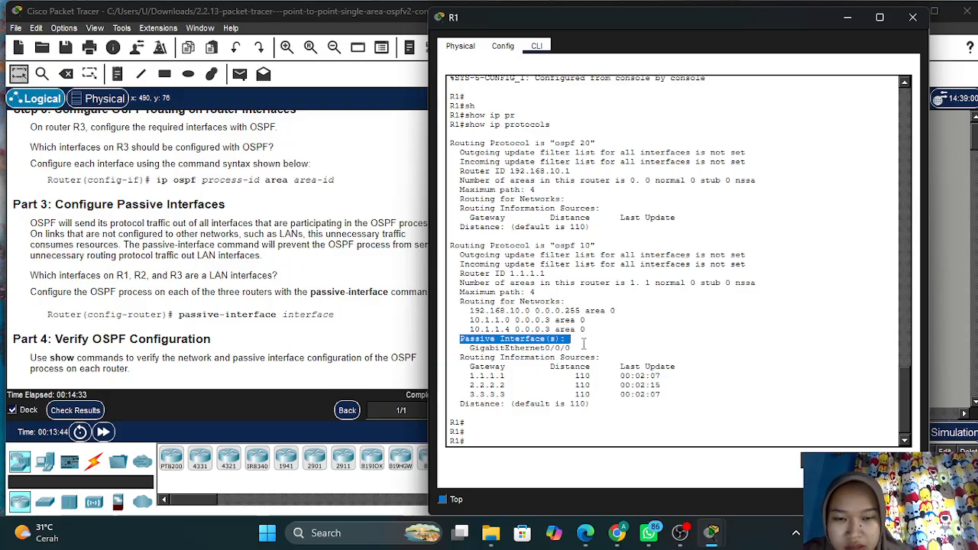
{"action": "left_click", "coordinate": [583, 343]}
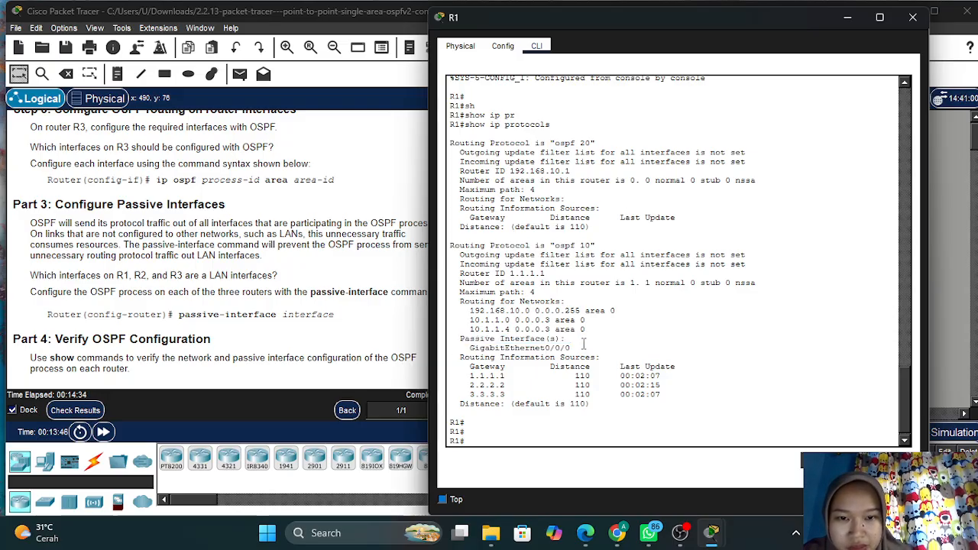
{"action": "left_click_drag", "start_coordinate": [469, 347], "coordinate": [571, 348]}
{"action": "left_click", "coordinate": [571, 348]}
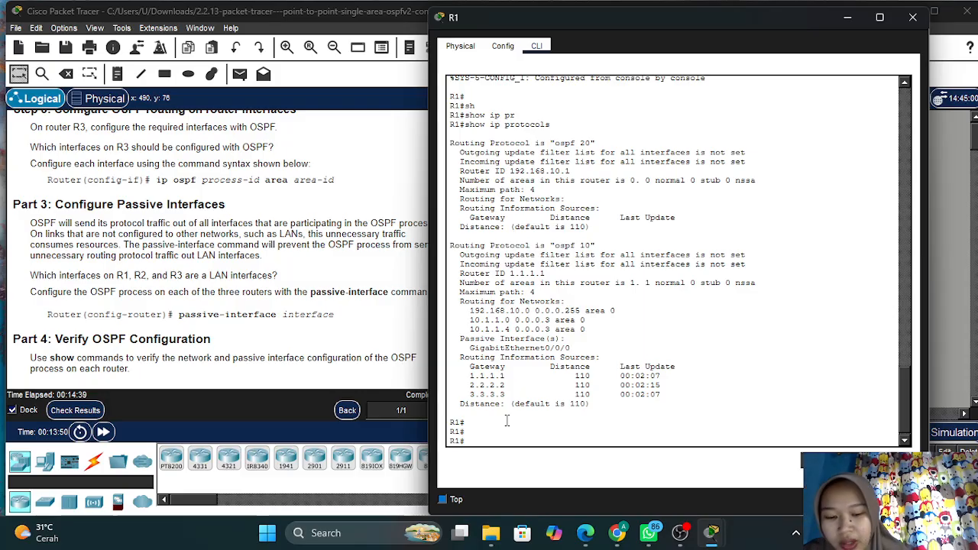
List R1's OSPF adjacencies with show ip ospf neighbor
{"action": "type", "text": "sho"}
{"action": "key", "text": "Tab"}
{"action": "type", "text": "i"}
{"action": "key", "text": "Tab"}
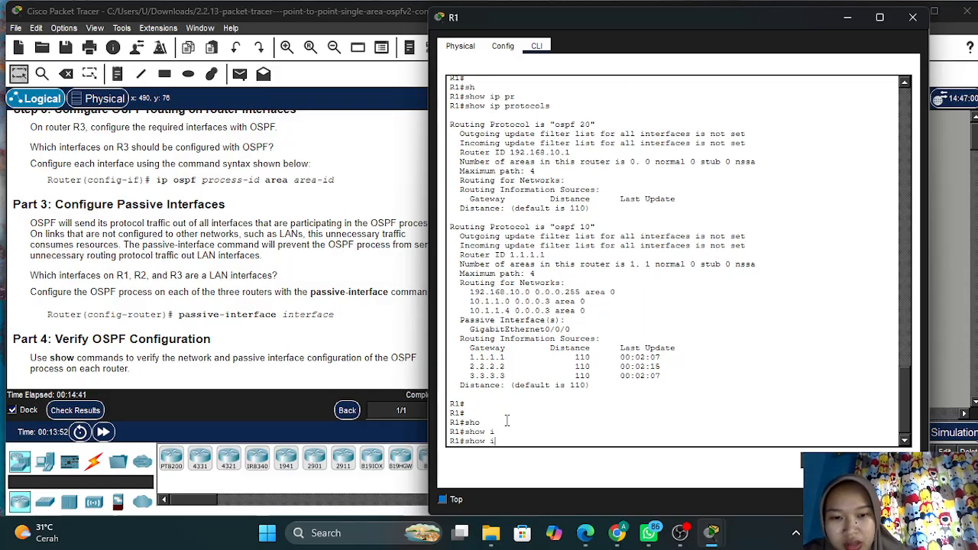
{"action": "type", "text": "p "}
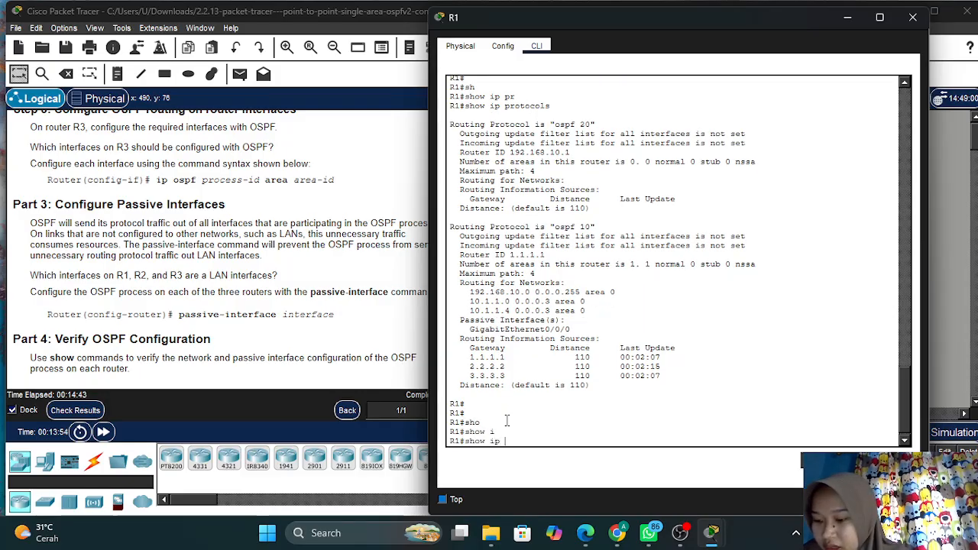
{"action": "type", "text": "os"}
{"action": "key", "text": "Tab"}
{"action": "type", "text": "n"}
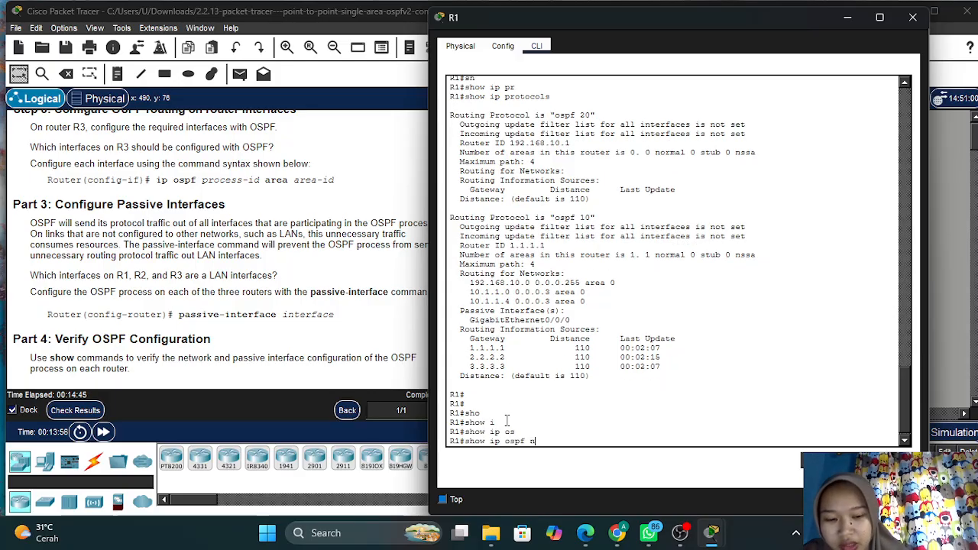
{"action": "type", "text": "e"}
{"action": "key", "text": "Tab"}
{"action": "key", "text": "Return"}
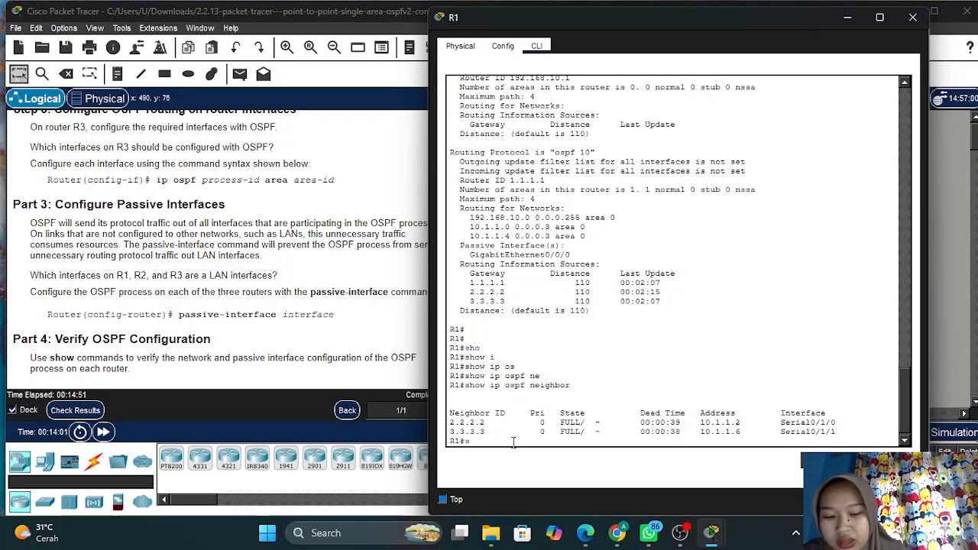
Run show ip route ospf on R1 and check the learned route to the 192.168.20.0 network
{"action": "type", "text": "sho"}
{"action": "key", "text": "Tab"}
{"action": "type", "text": "ip"}
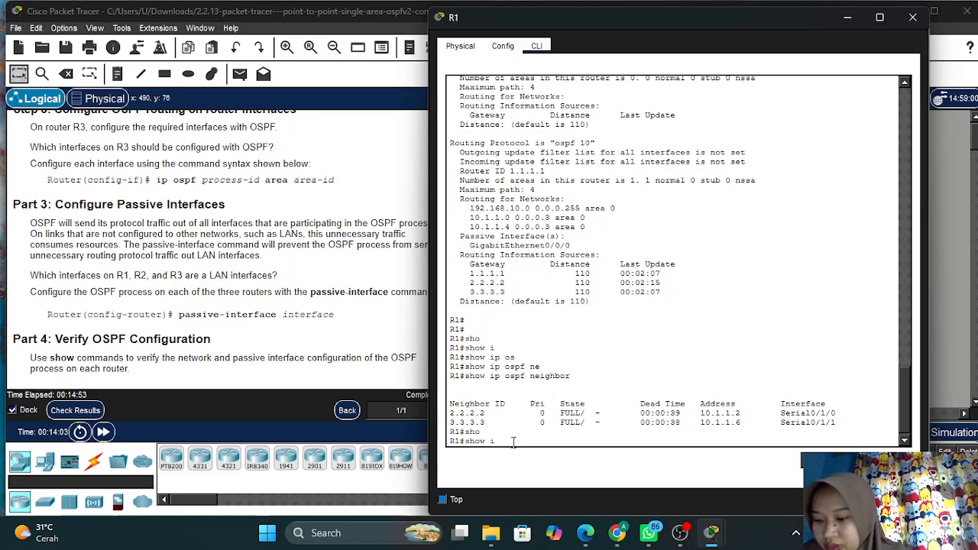
{"action": "key", "text": "Tab"}
{"action": "type", "text": "rou"}
{"action": "key", "text": "Tab"}
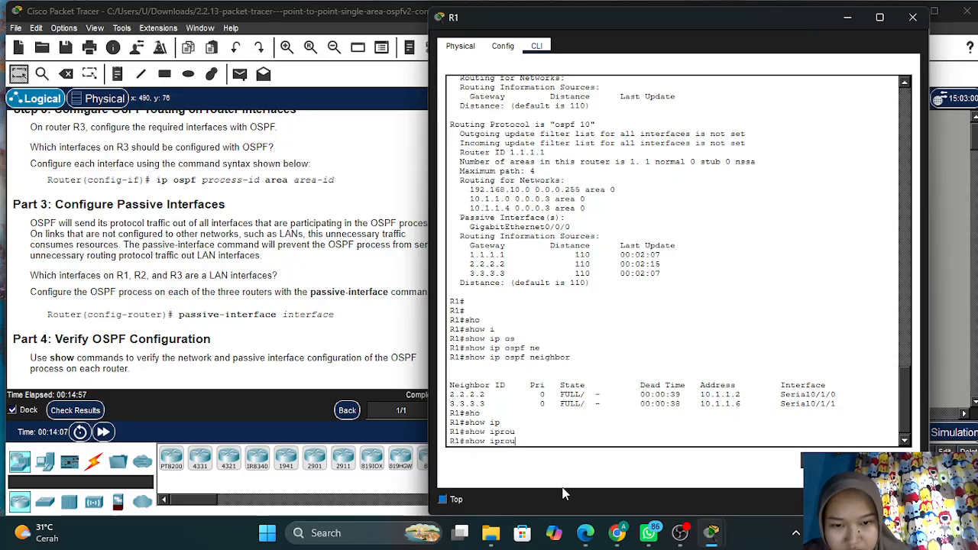
{"action": "key", "text": "BackSpace"}
{"action": "key", "text": "BackSpace"}
{"action": "type", "text": "r"}
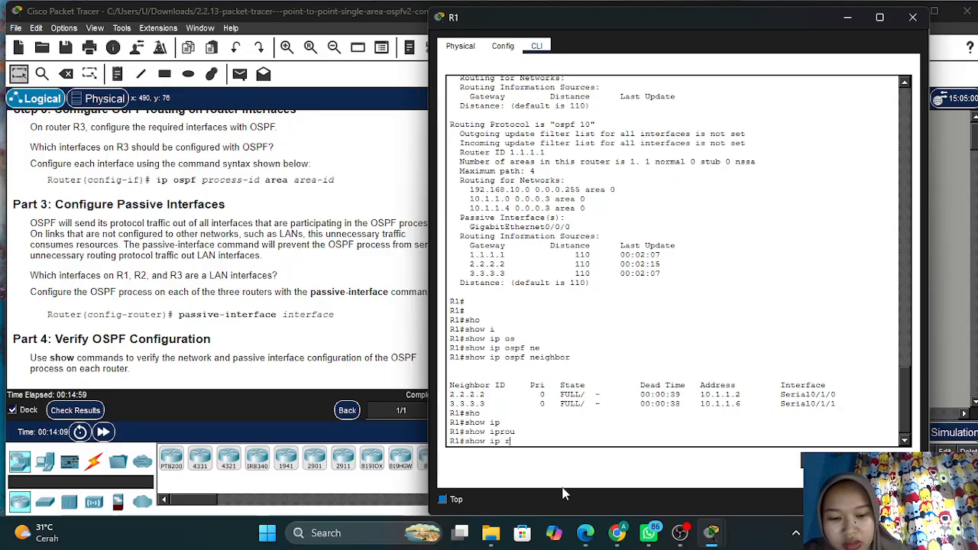
{"action": "type", "text": "ou"}
{"action": "key", "text": "Tab"}
{"action": "type", "text": "os"}
{"action": "key", "text": "Tab"}
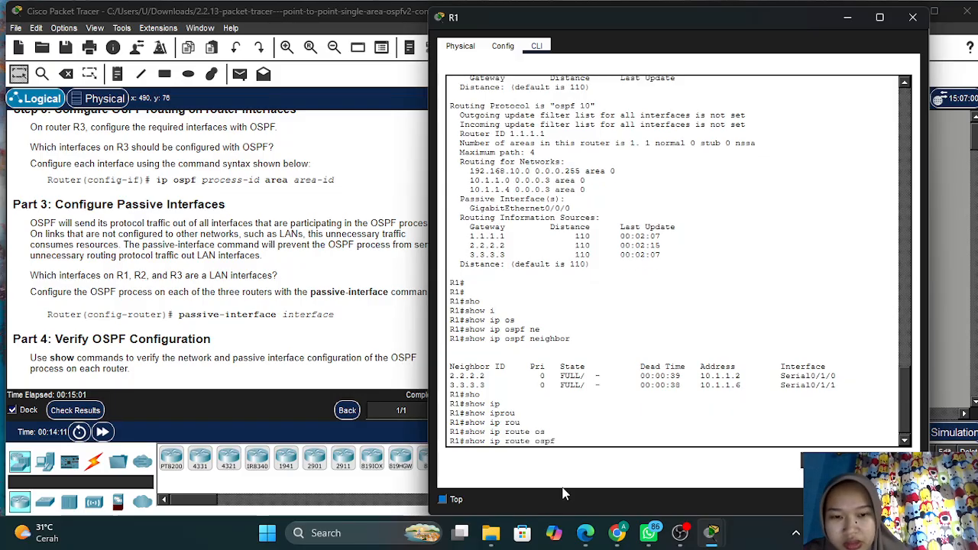
{"action": "key", "text": "Return"}
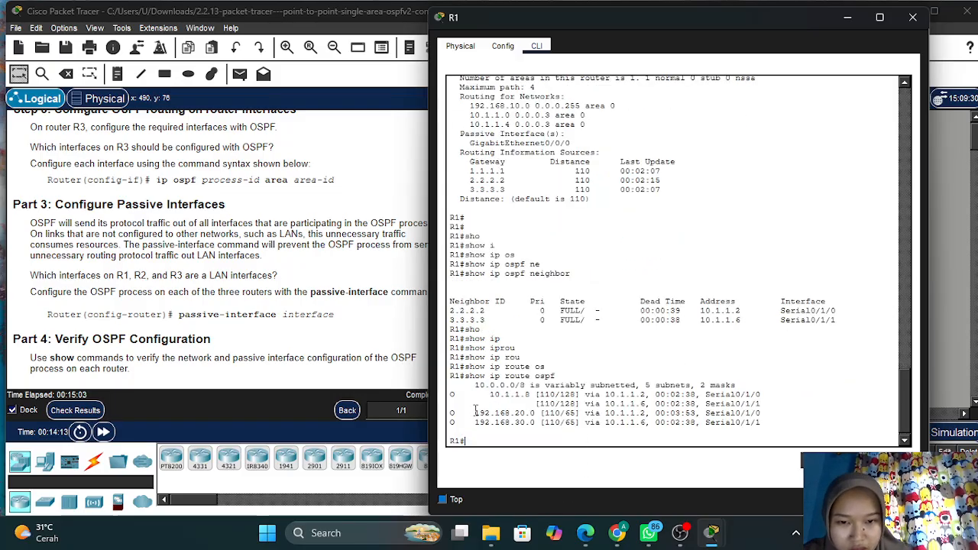
{"action": "left_click_drag", "start_coordinate": [474, 412], "coordinate": [537, 413]}
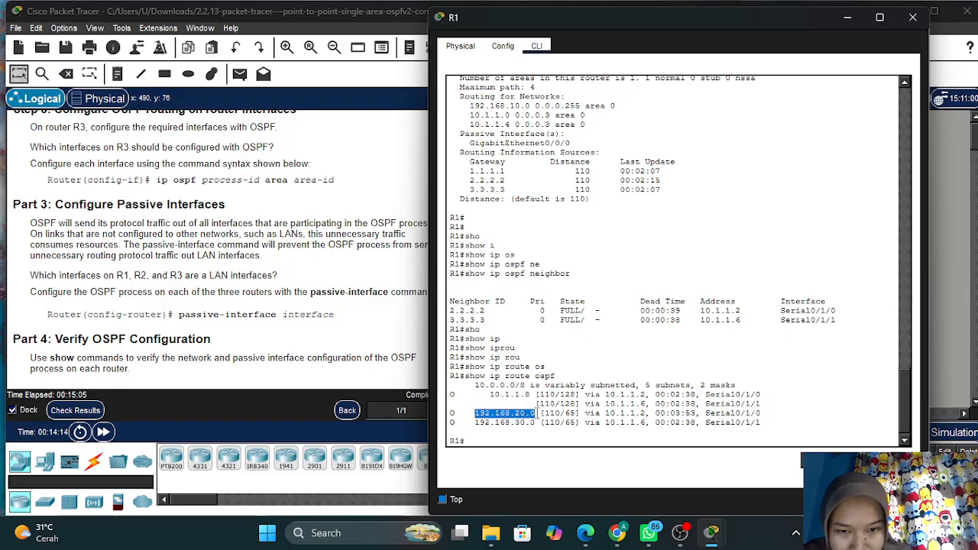
{"action": "left_click", "coordinate": [515, 420]}
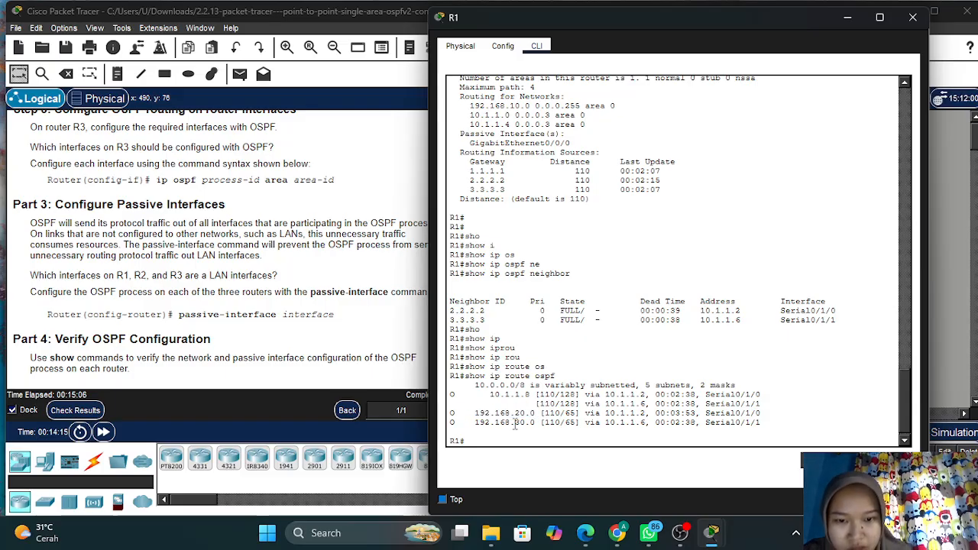
Minimize the R1 window, bring up R2's command line, and exit from router configuration to privileged EXEC mode
{"action": "left_click", "coordinate": [849, 20]}
{"action": "left_click", "coordinate": [625, 275]}
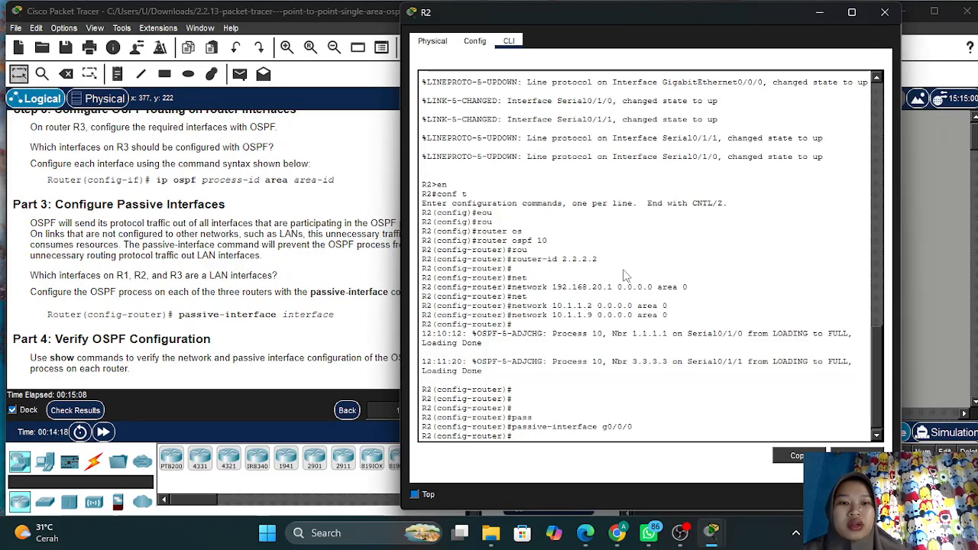
{"action": "type", "text": "ex"}
{"action": "key", "text": "Return"}
{"action": "type", "text": "exe"}
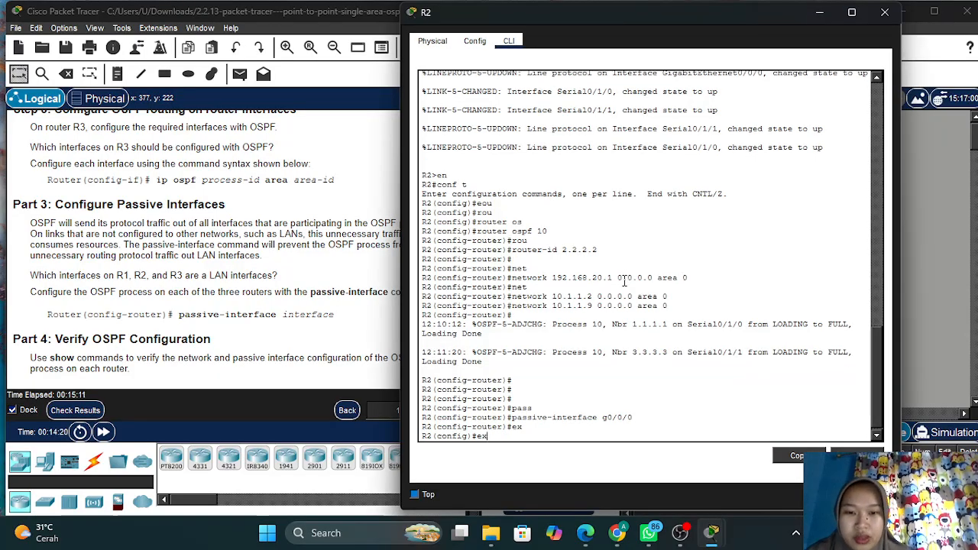
{"action": "key", "text": "Return"}
{"action": "type", "text": "ex"}
{"action": "key", "text": "Return"}
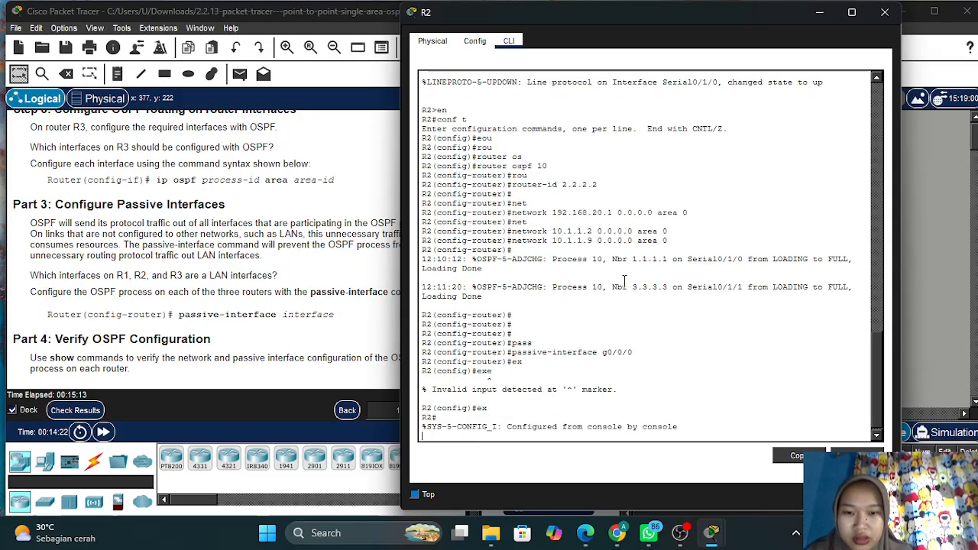
{"action": "key", "text": "Return"}
Run show ip protocols on R2 and check the passive interface entry in its output
{"action": "type", "text": "sho"}
{"action": "key", "text": "Tab"}
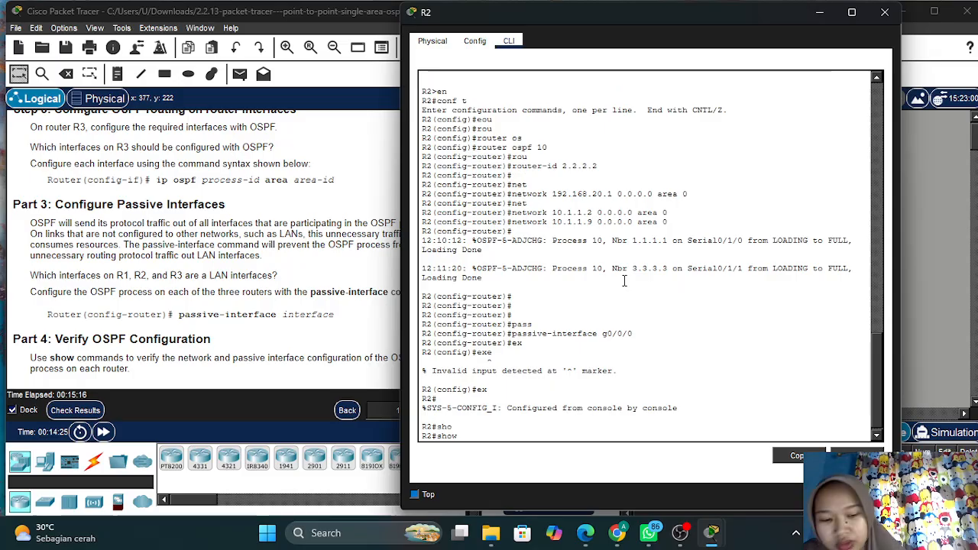
{"action": "type", "text": "ip pr"}
{"action": "key", "text": "Tab"}
{"action": "key", "text": "Return"}
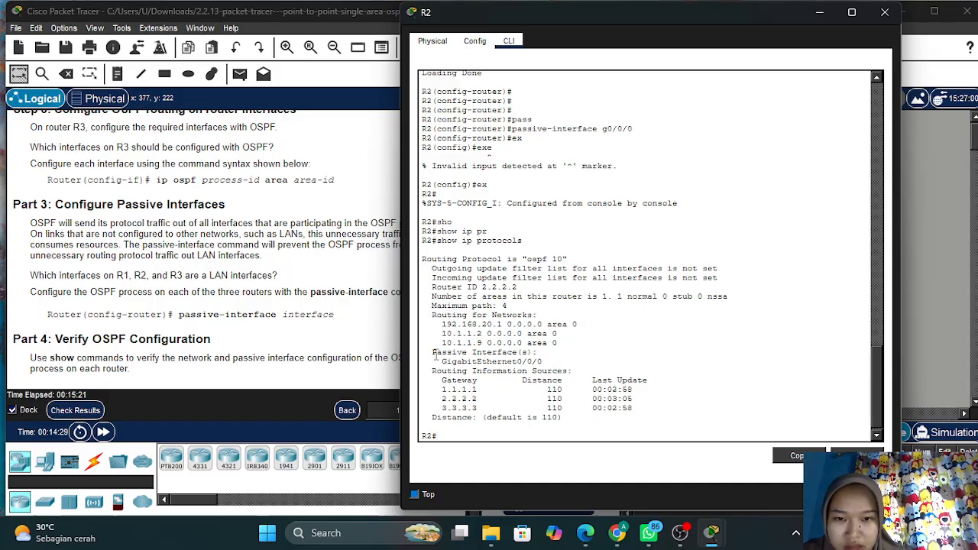
{"action": "left_click_drag", "start_coordinate": [437, 353], "coordinate": [550, 364]}
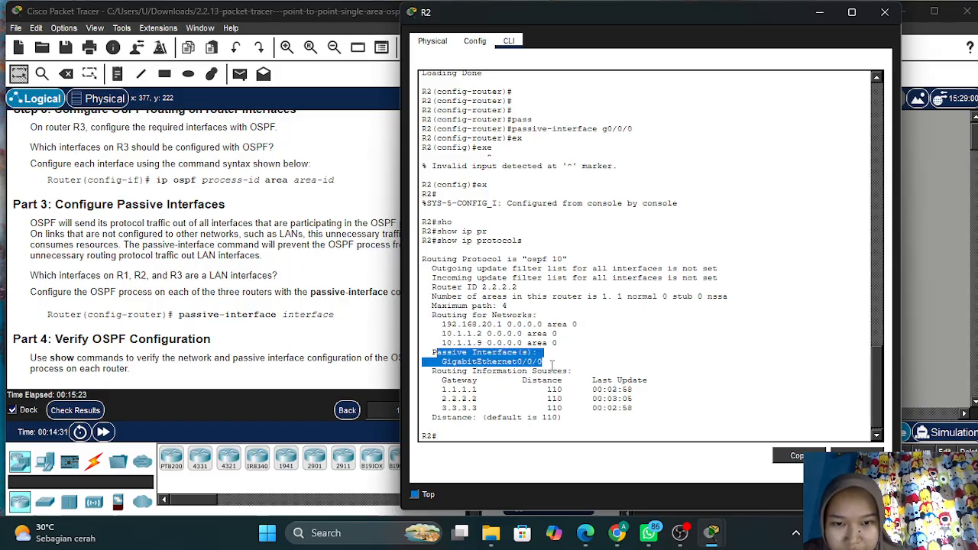
{"action": "left_click", "coordinate": [551, 365]}
{"action": "key", "text": "Up"}
{"action": "key", "text": "Up"}
{"action": "key", "text": "Up"}
{"action": "key", "text": "Up"}
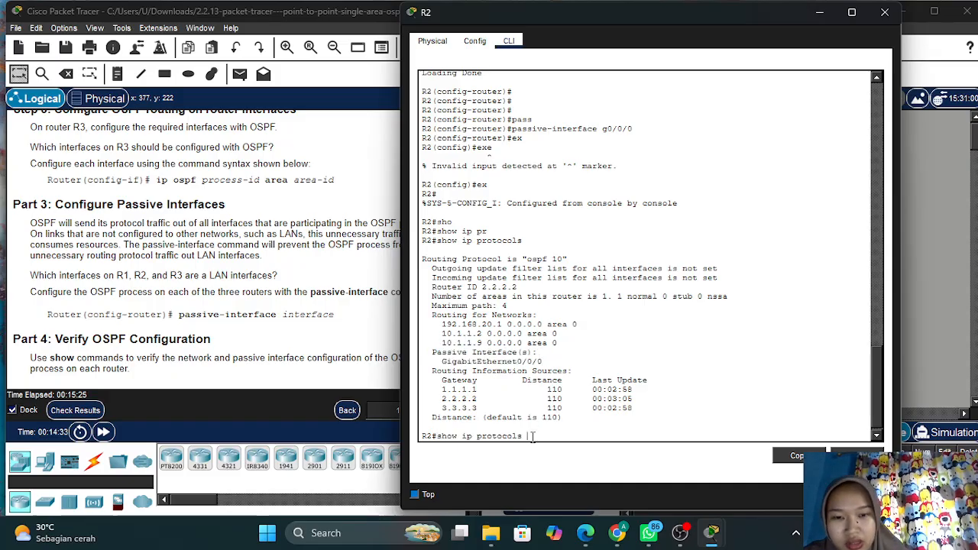
{"action": "key", "text": "BackSpace"}
{"action": "key", "text": "BackSpace"}
{"action": "key", "text": "BackSpace"}
{"action": "key", "text": "BackSpace"}
{"action": "key", "text": "BackSpace"}
{"action": "key", "text": "BackSpace"}
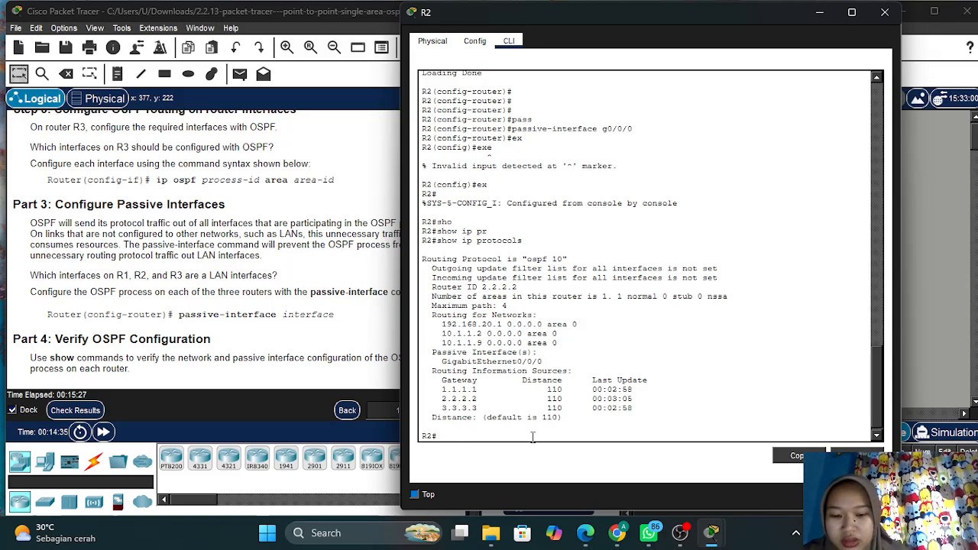
List R2's OSPF adjacencies with show ip ospf neighbor
{"action": "type", "text": "sho"}
{"action": "key", "text": "Tab"}
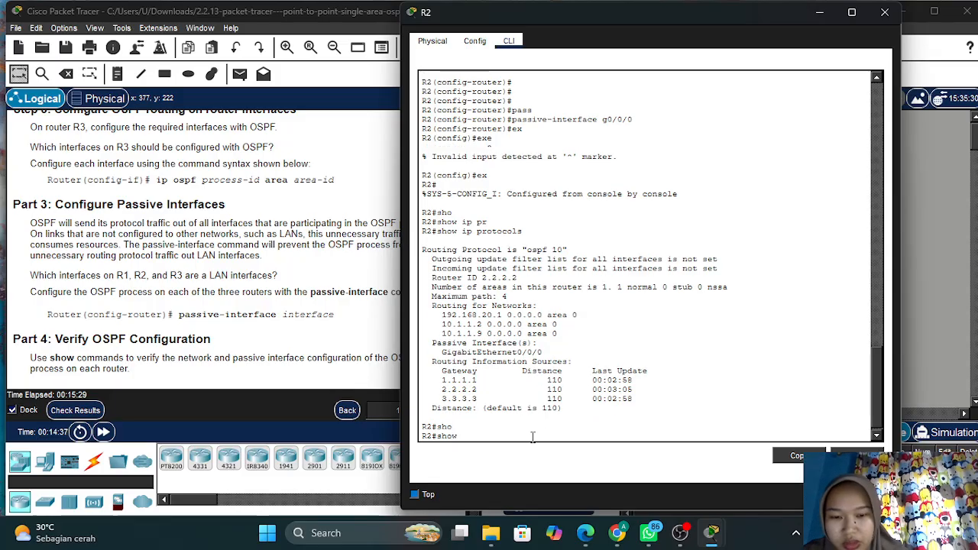
{"action": "type", "text": "i"}
{"action": "key", "text": "Tab"}
{"action": "type", "text": "p"}
{"action": "key", "text": "Tab"}
{"action": "type", "text": "nei"}
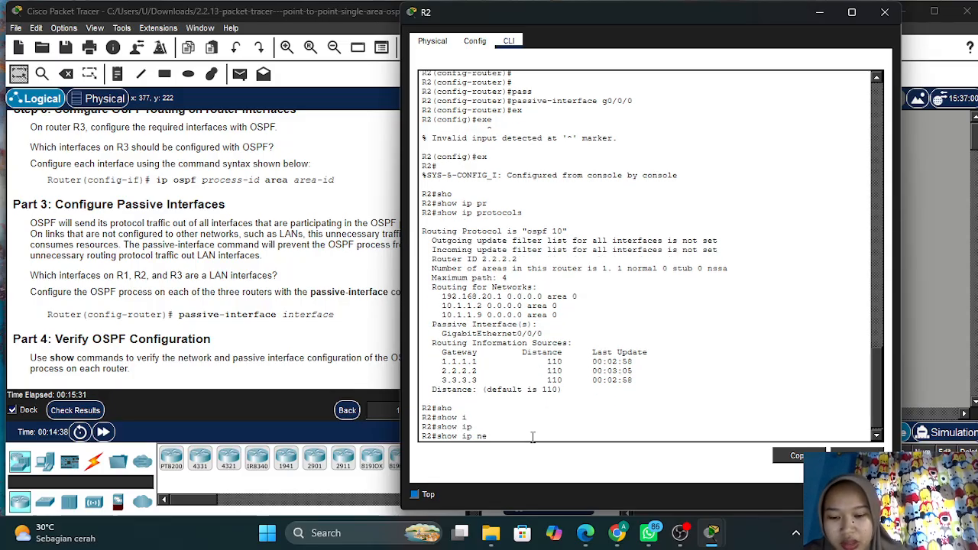
{"action": "key", "text": "Tab"}
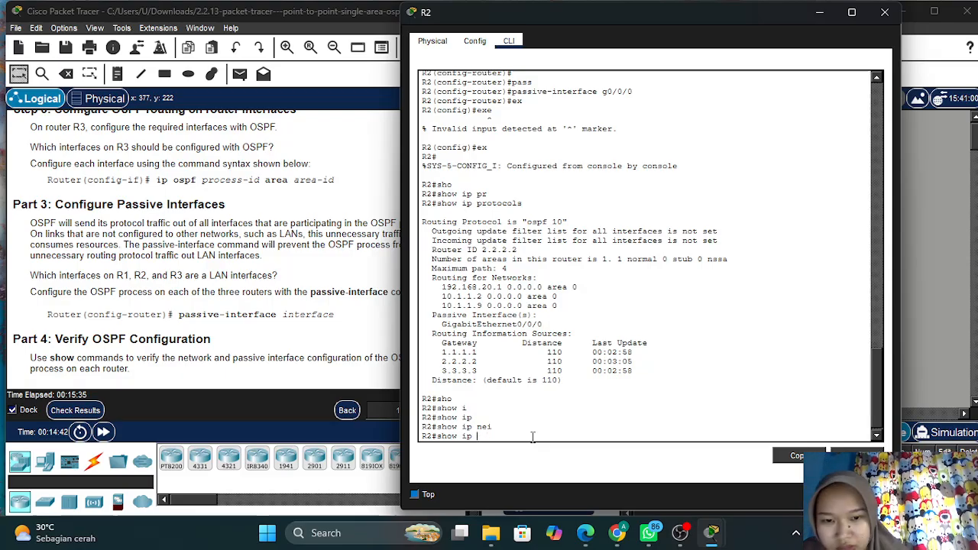
{"action": "type", "text": "os"}
{"action": "key", "text": "Tab"}
{"action": "type", "text": "n"}
{"action": "key", "text": "Tab"}
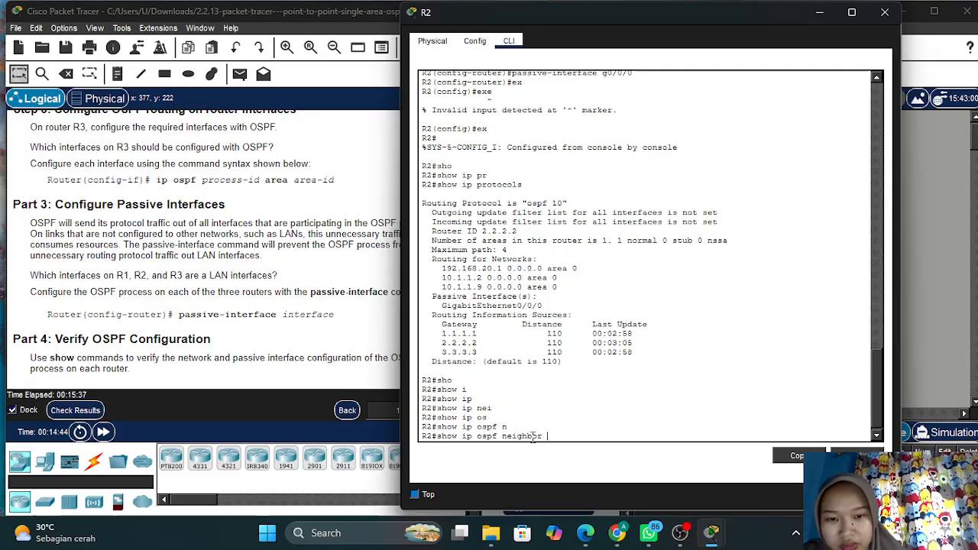
{"action": "key", "text": "Return"}
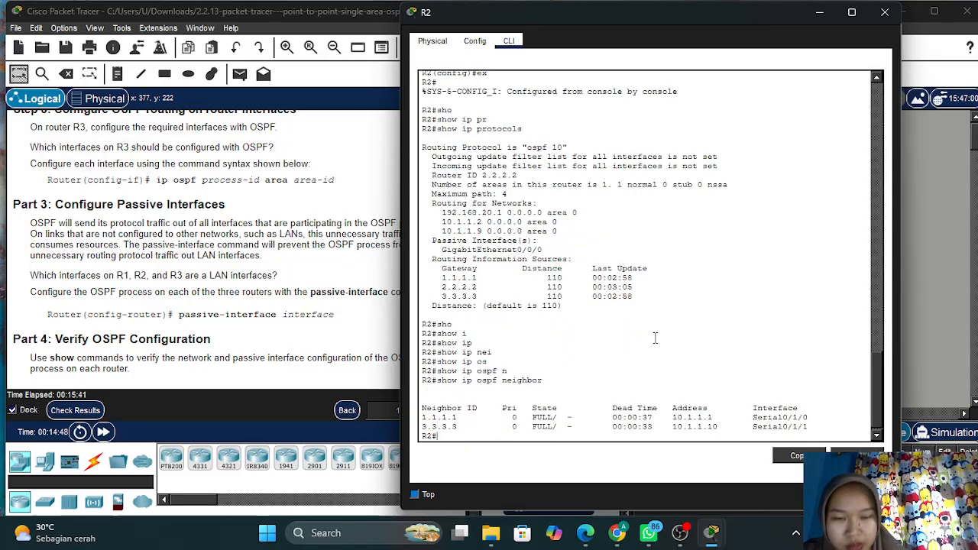
Run show ip route os on R2 and highlight the learned routes to the 192.168.10.0 and 192.168.30.0 networks
{"action": "type", "text": "sh"}
{"action": "key", "text": "Tab"}
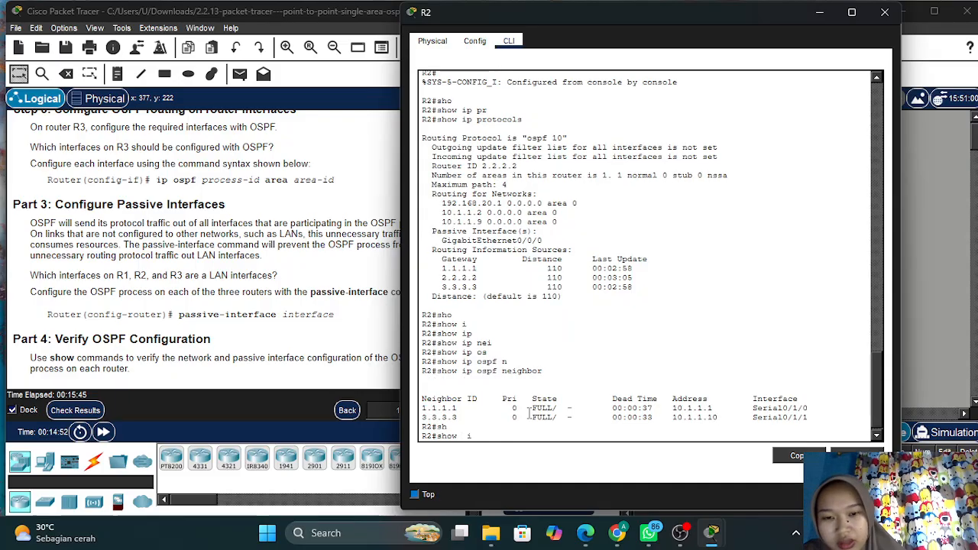
{"action": "type", "text": "ip "}
{"action": "type", "text": "r"}
{"action": "key", "text": "Tab"}
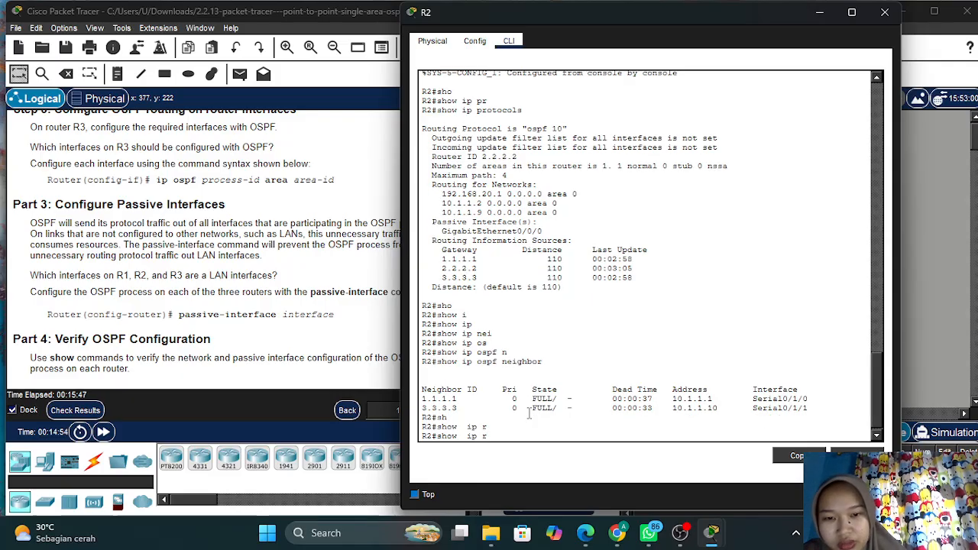
{"action": "key", "text": "BackSpace"}
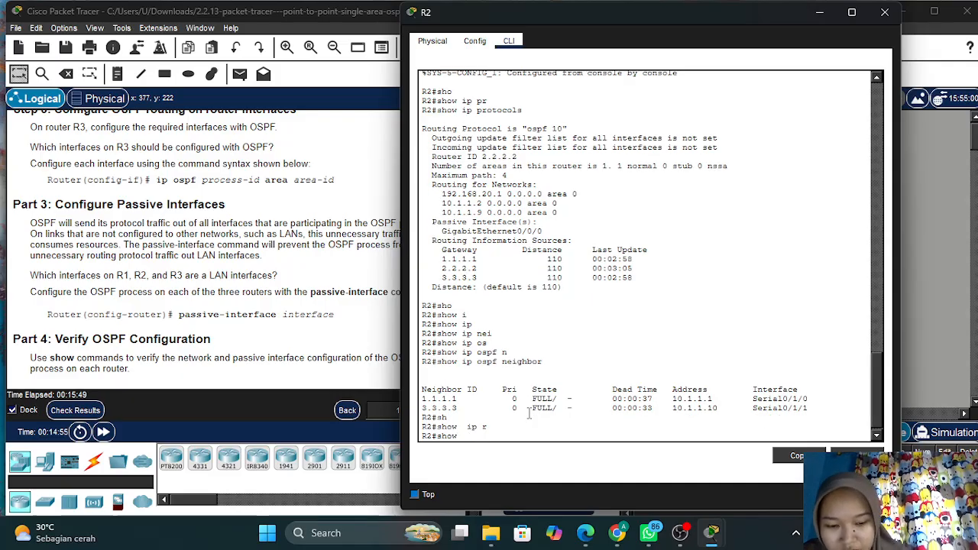
{"action": "type", "text": "ip rou"}
{"action": "key", "text": "Tab"}
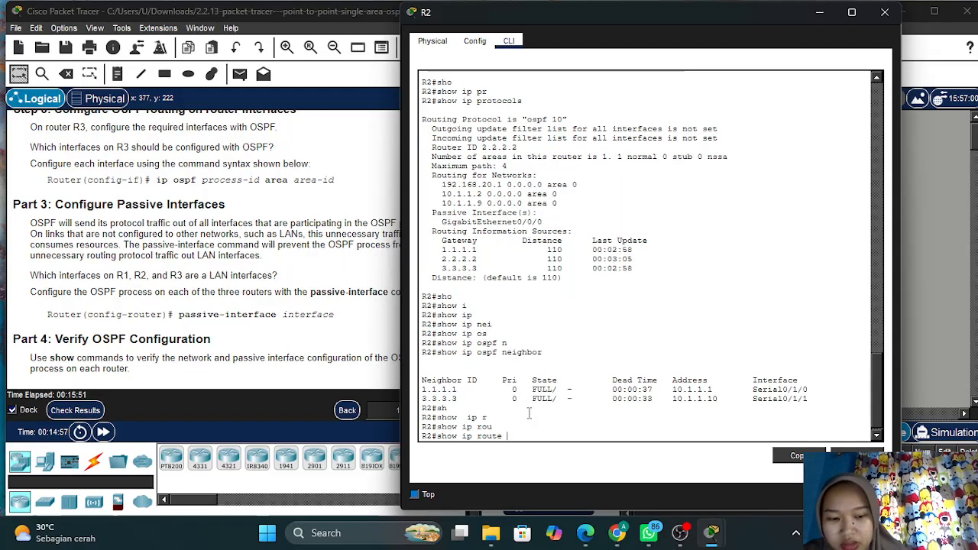
{"action": "type", "text": "os"}
{"action": "key", "text": "Return"}
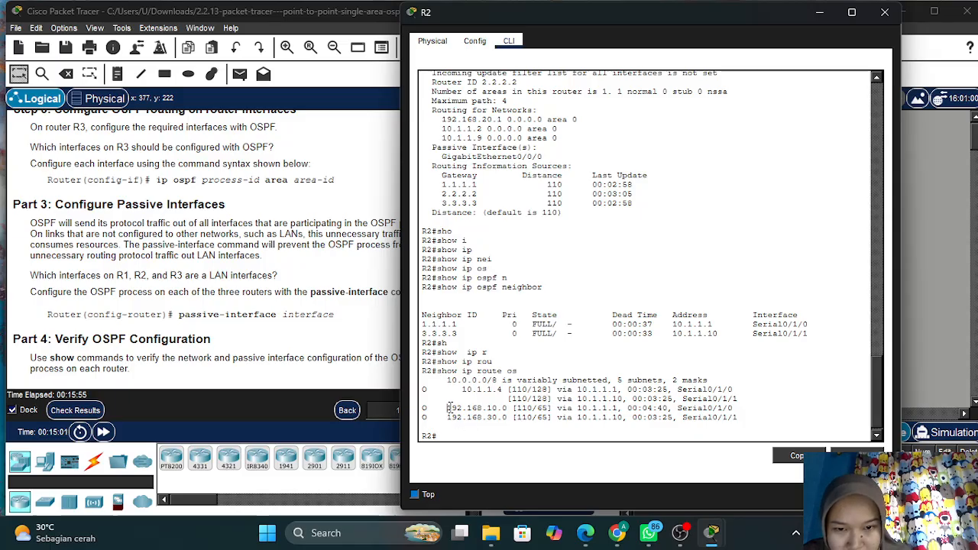
{"action": "left_click_drag", "start_coordinate": [449, 407], "coordinate": [509, 417]}
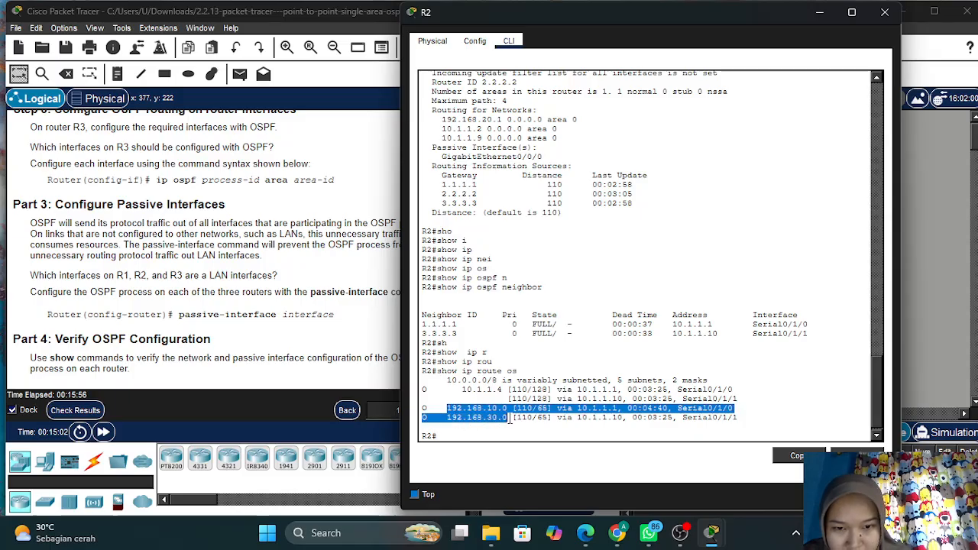
Minimize the R2 window, bring up R3's command line, and exit from router configuration to privileged EXEC mode
{"action": "left_click", "coordinate": [816, 13]}
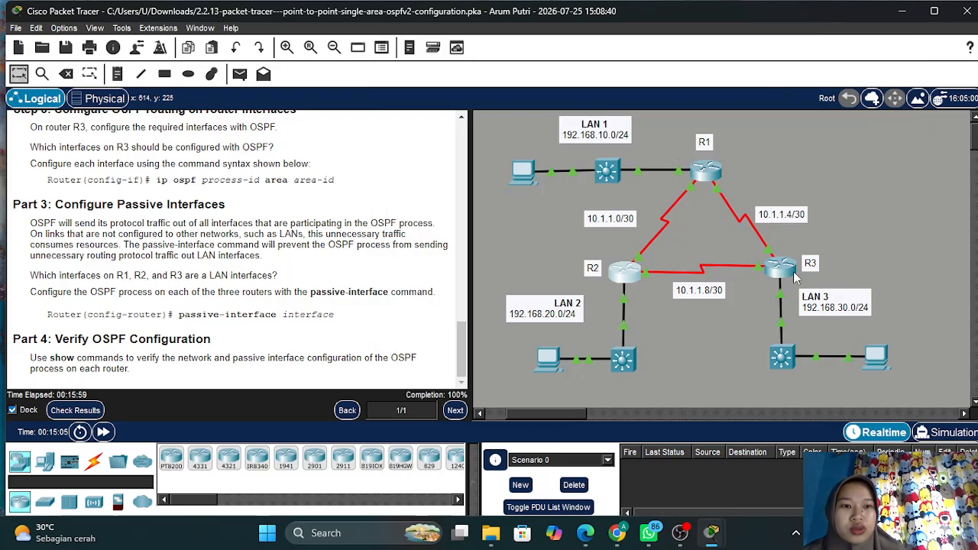
{"action": "left_click", "coordinate": [780, 277]}
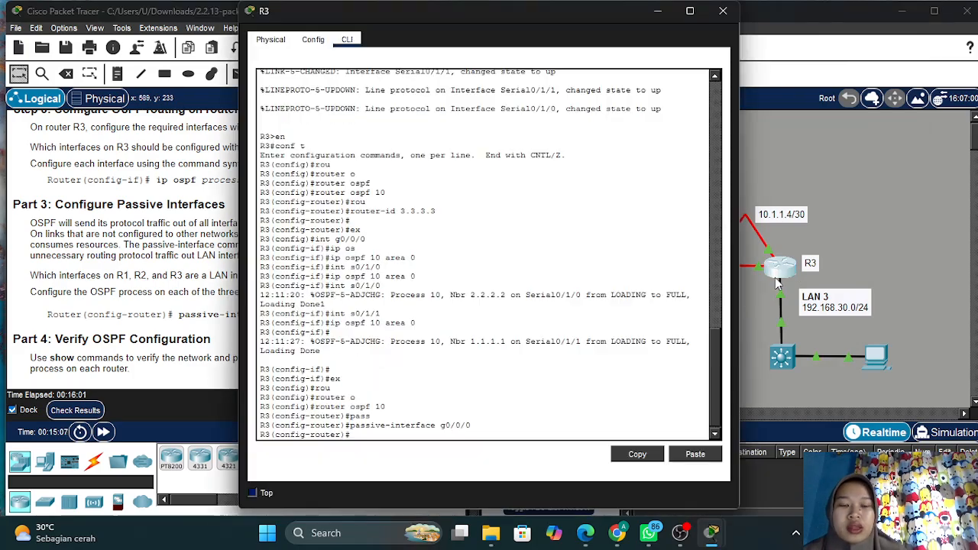
{"action": "key", "text": "Return"}
{"action": "key", "text": "Return"}
{"action": "key", "text": "Return"}
{"action": "type", "text": "ex"}
{"action": "key", "text": "Return"}
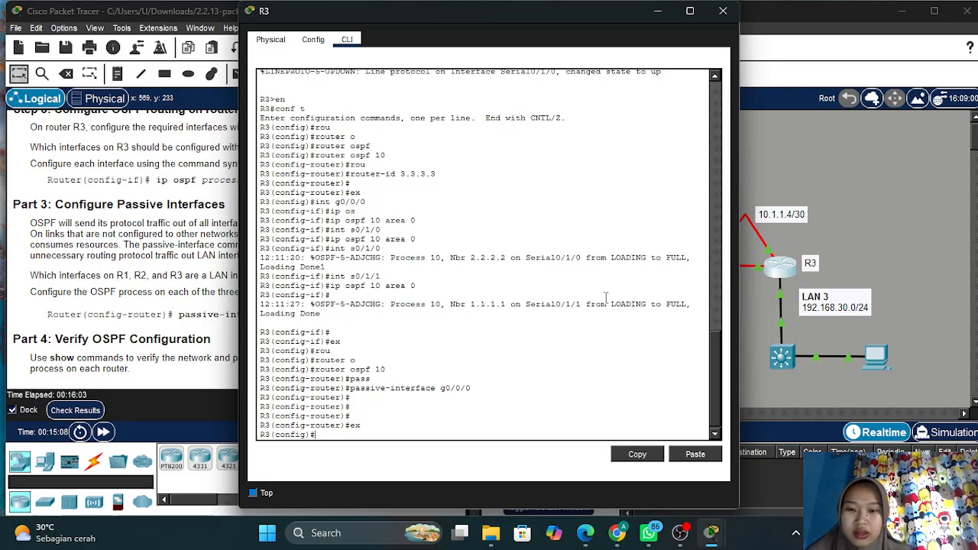
{"action": "type", "text": "ex"}
{"action": "key", "text": "Return"}
{"action": "key", "text": "Return"}
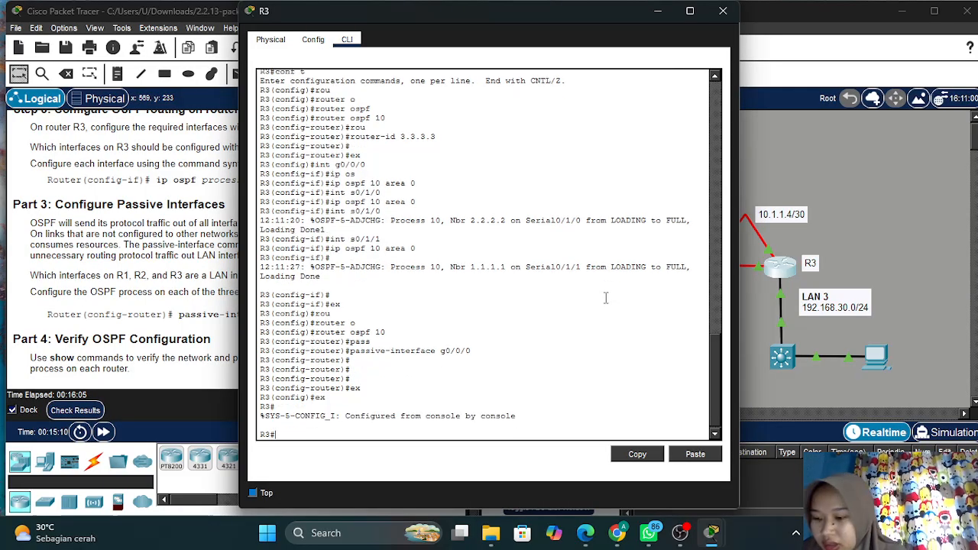
Run show ip protocols on R3 to examine its OSPF process and passive interface settings
{"action": "type", "text": "sho"}
{"action": "key", "text": "Tab"}
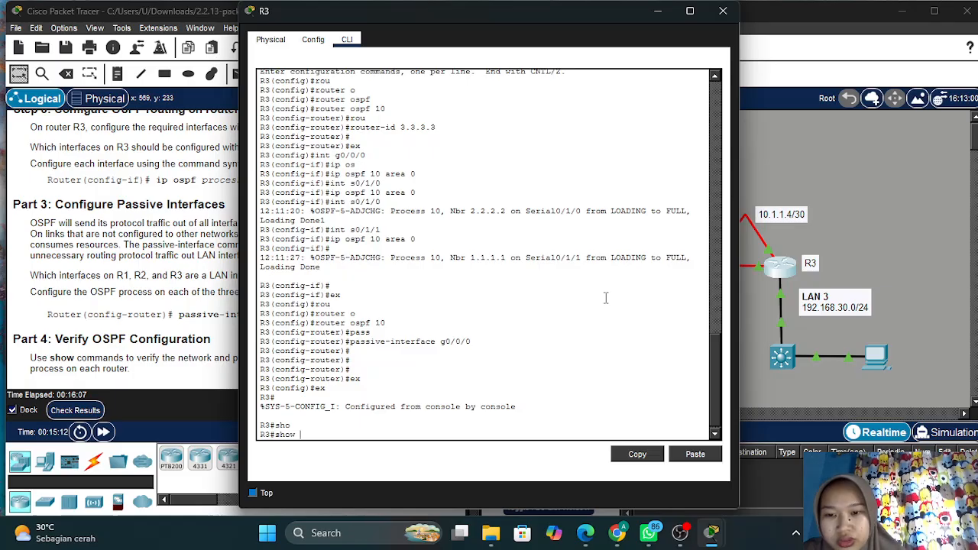
{"action": "type", "text": "i"}
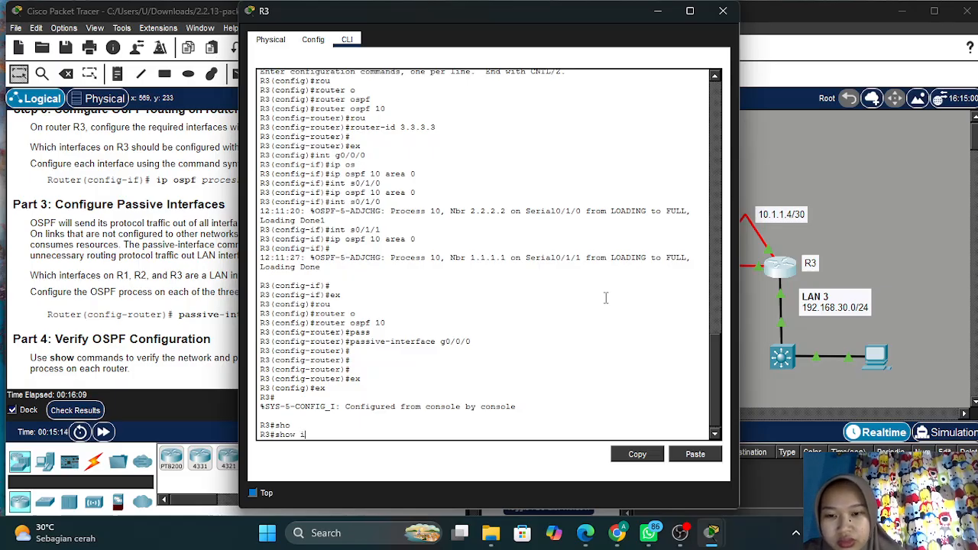
{"action": "type", "text": "p pr"}
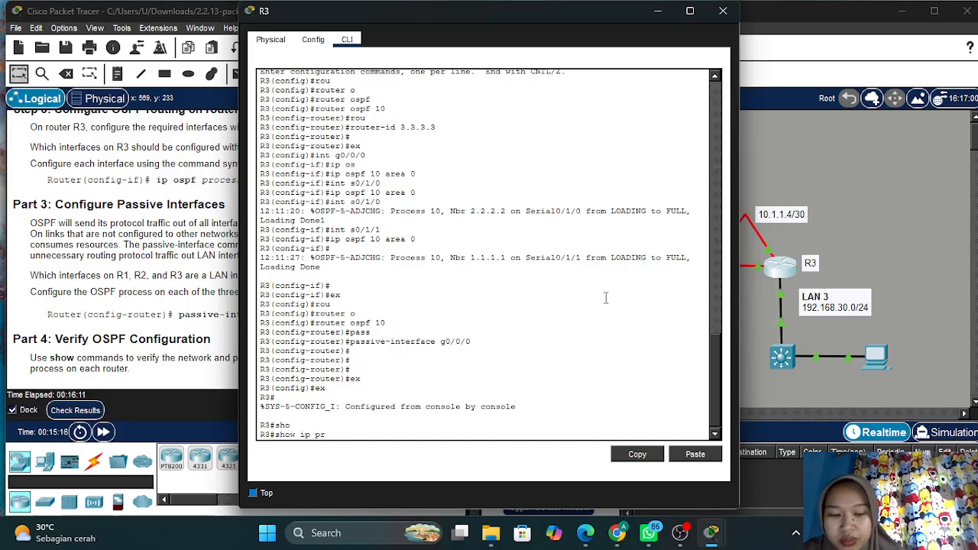
{"action": "type", "text": "o"}
{"action": "key", "text": "Tab"}
{"action": "key", "text": "Return"}
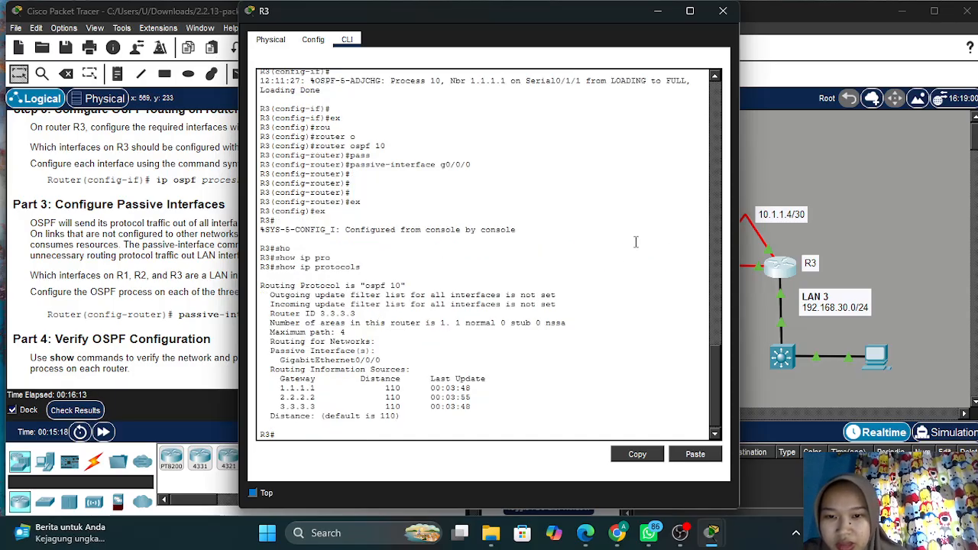
List R3's OSPF adjacencies with show ip ospf neighbor
{"action": "type", "text": "sh"}
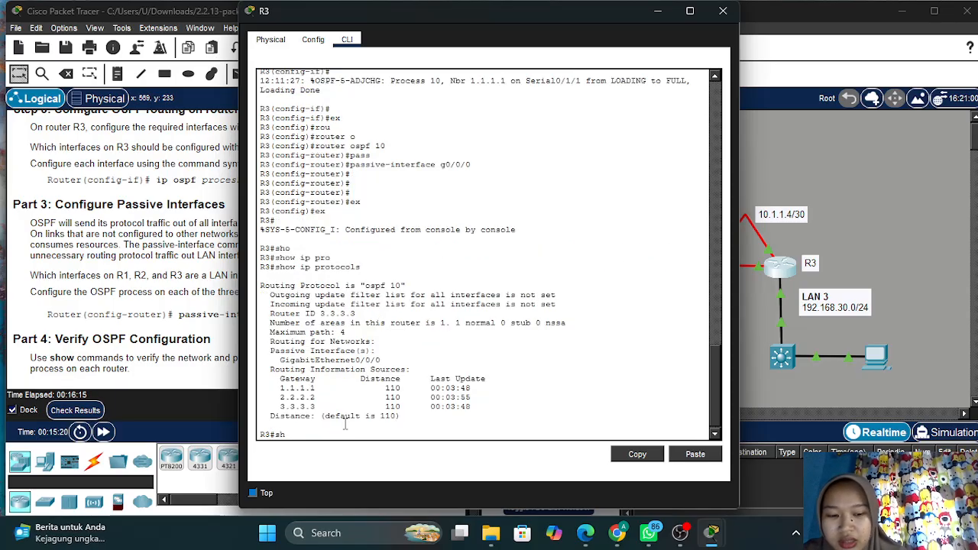
{"action": "type", "text": "o"}
{"action": "key", "text": "Tab"}
{"action": "type", "text": "i"}
{"action": "key", "text": "Tab"}
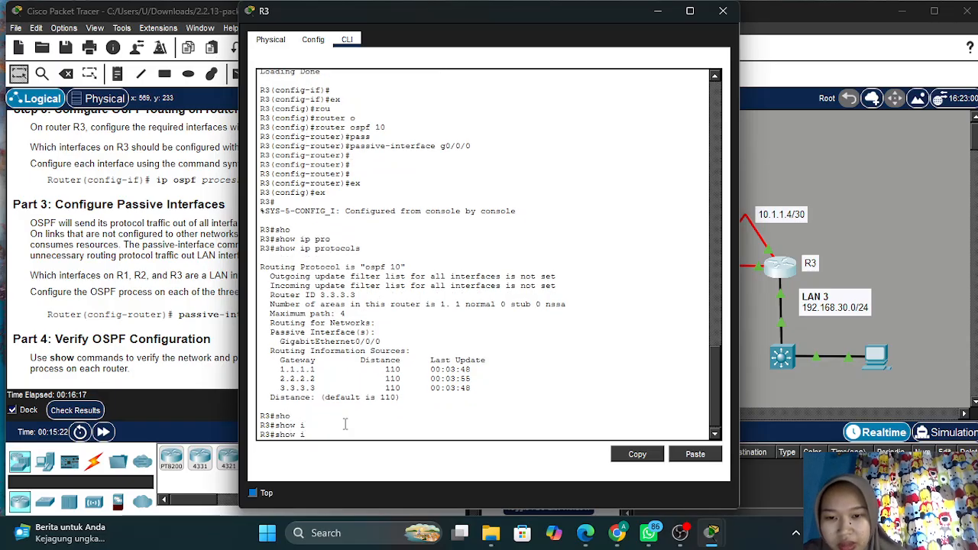
{"action": "type", "text": "p"}
{"action": "key", "text": "Tab"}
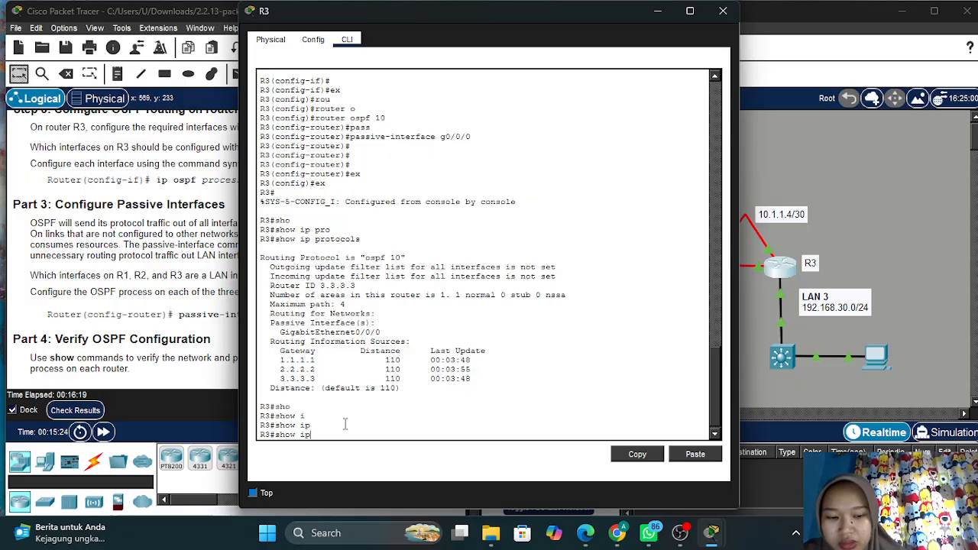
{"action": "type", "text": "o"}
{"action": "type", "text": "s"}
{"action": "key", "text": "Tab"}
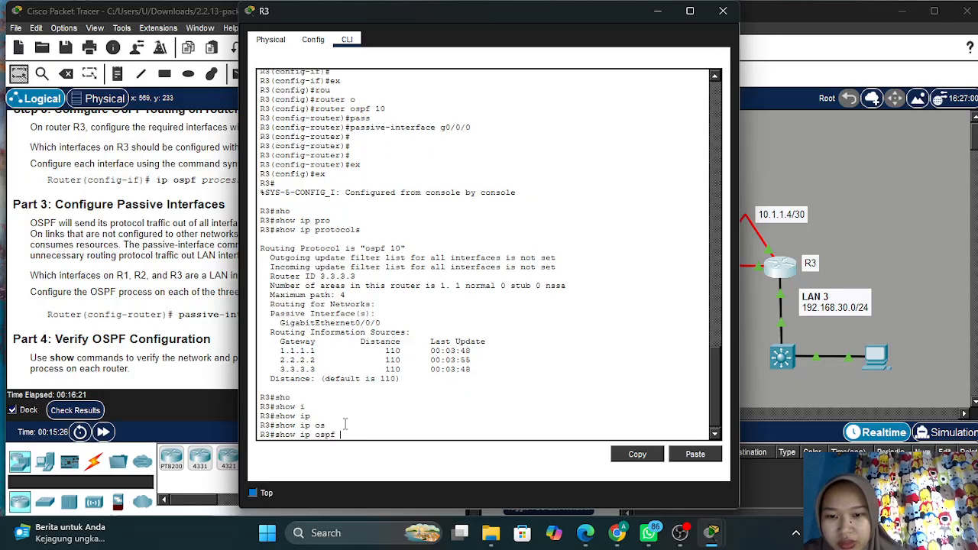
{"action": "type", "text": "ne"}
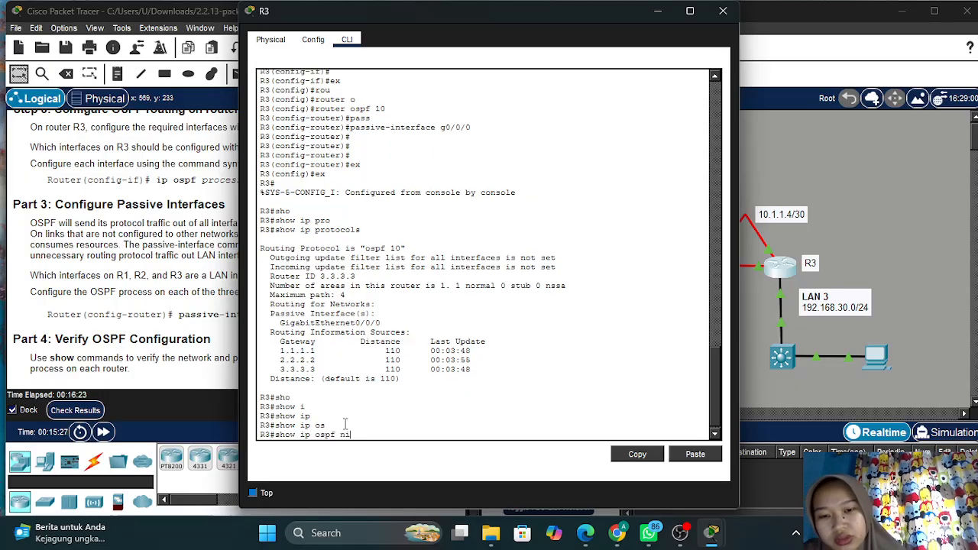
{"action": "key", "text": "Tab"}
{"action": "key", "text": "BackSpace"}
{"action": "type", "text": "ei"}
{"action": "key", "text": "Tab"}
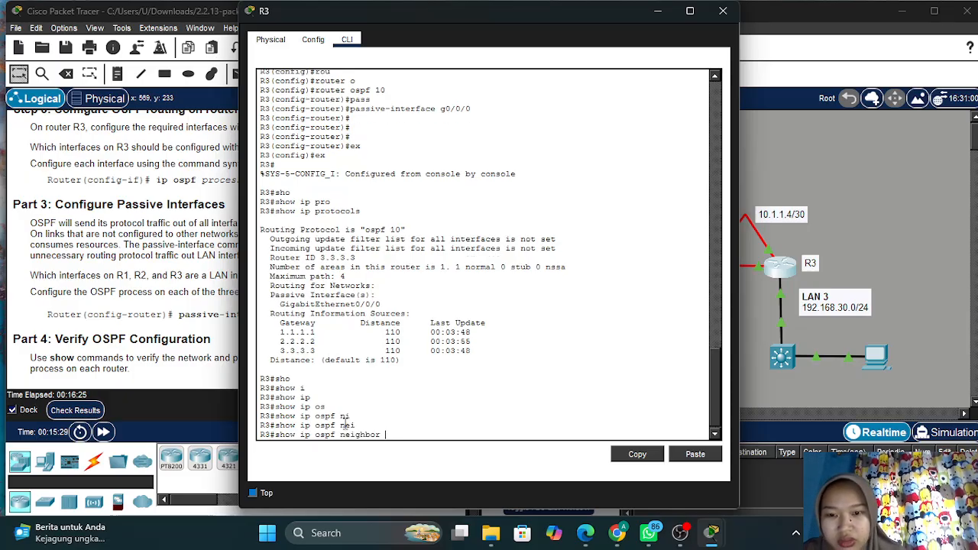
{"action": "key", "text": "Return"}
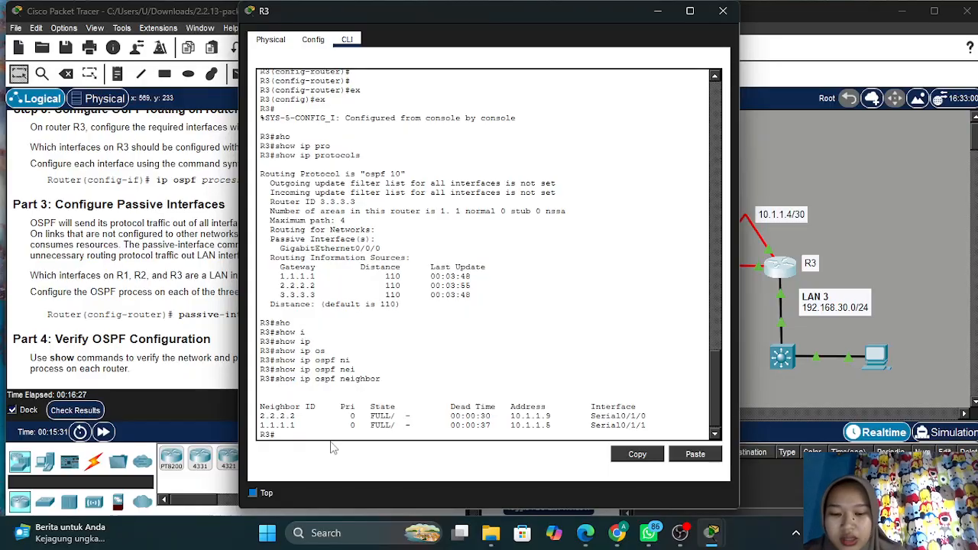
Run show ip route ospf on R3 to examine the routes it learned through OSPF
{"action": "type", "text": "show ip "}
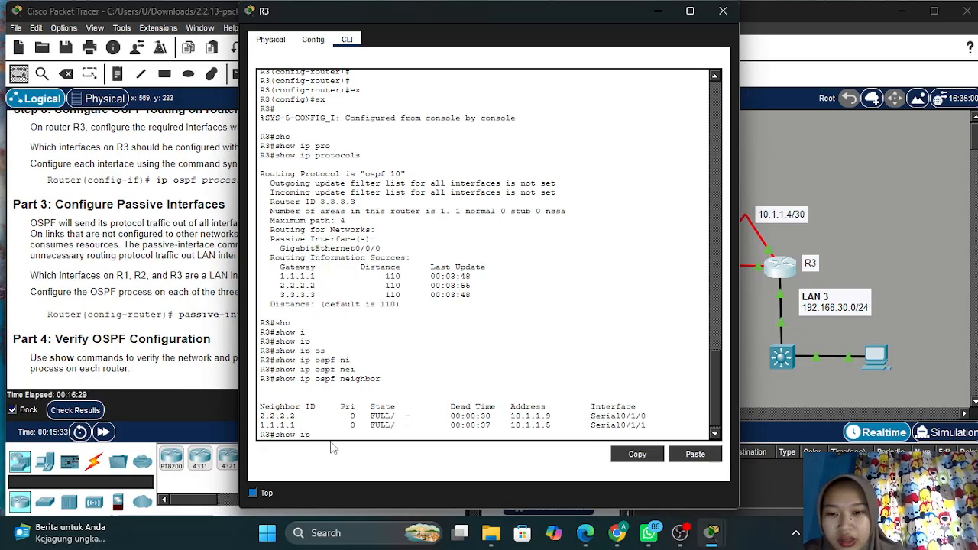
{"action": "type", "text": "rou"}
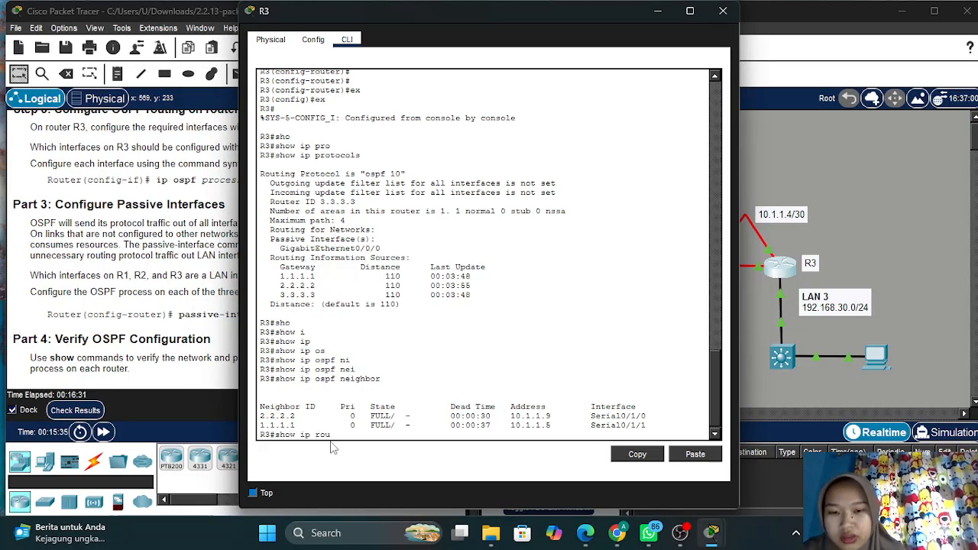
{"action": "key", "text": "Tab"}
{"action": "type", "text": "os"}
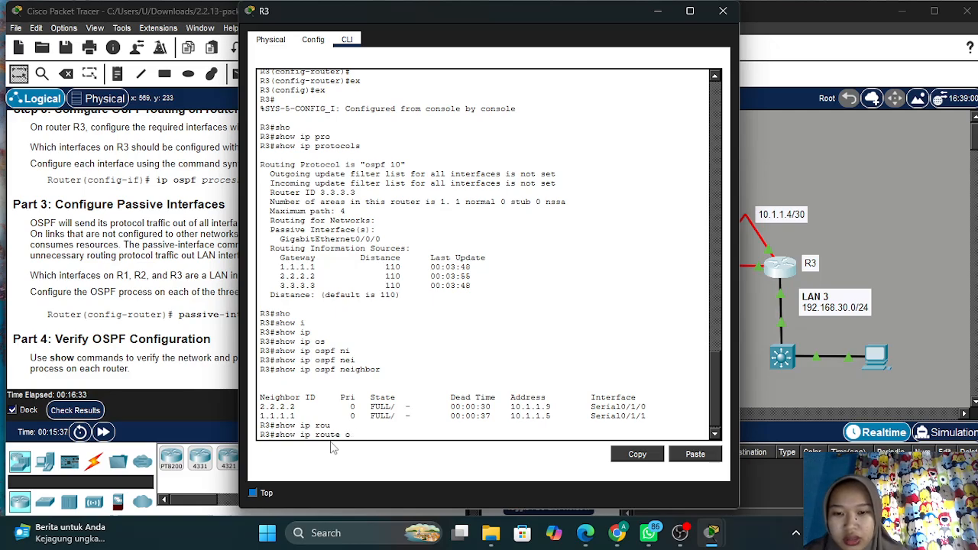
{"action": "key", "text": "Tab"}
{"action": "key", "text": "Return"}
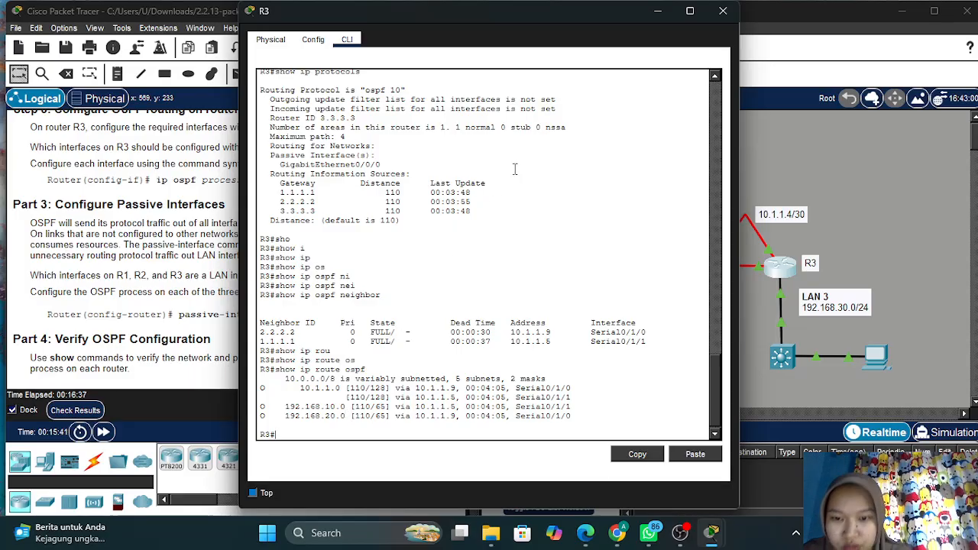
Minimize the R3 window and review the objectives and background in the activity instructions
{"action": "left_click", "coordinate": [657, 10]}
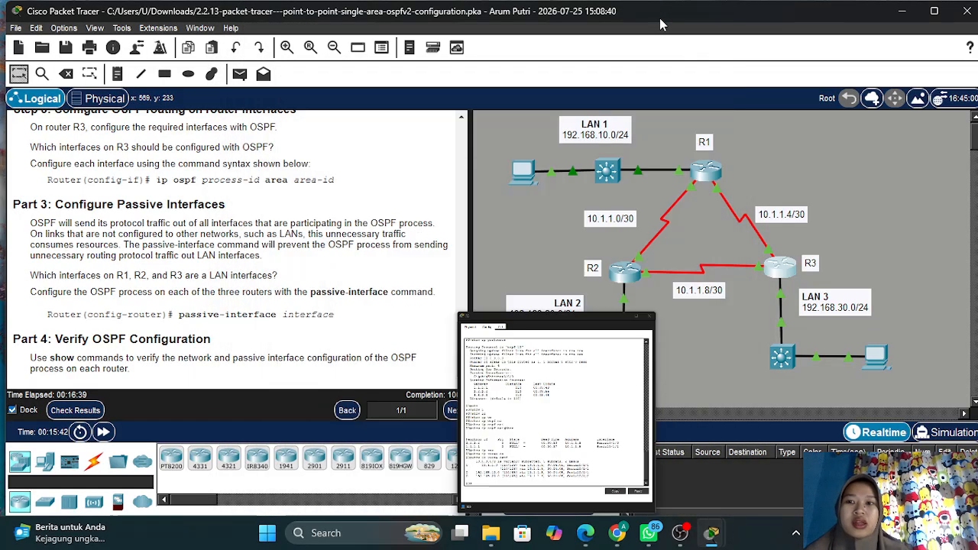
{"action": "scroll", "coordinate": [297, 279], "scroll_direction": "up", "scroll_amount": 10}
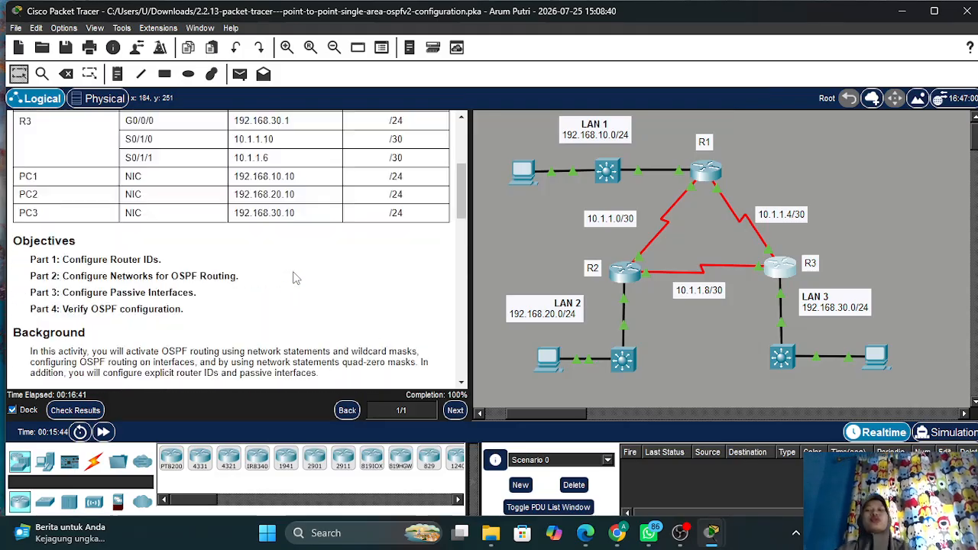
{"action": "scroll", "coordinate": [297, 279], "scroll_direction": "down", "scroll_amount": 2}
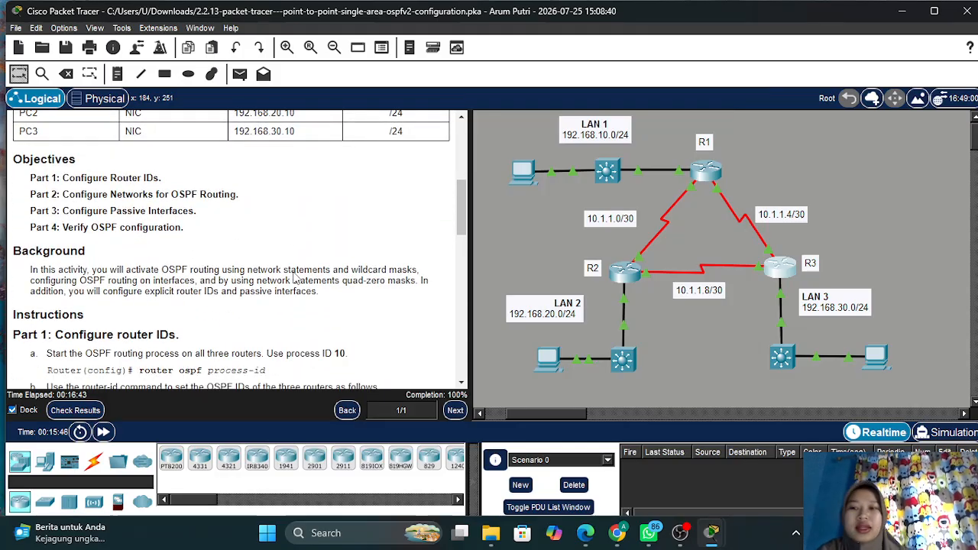